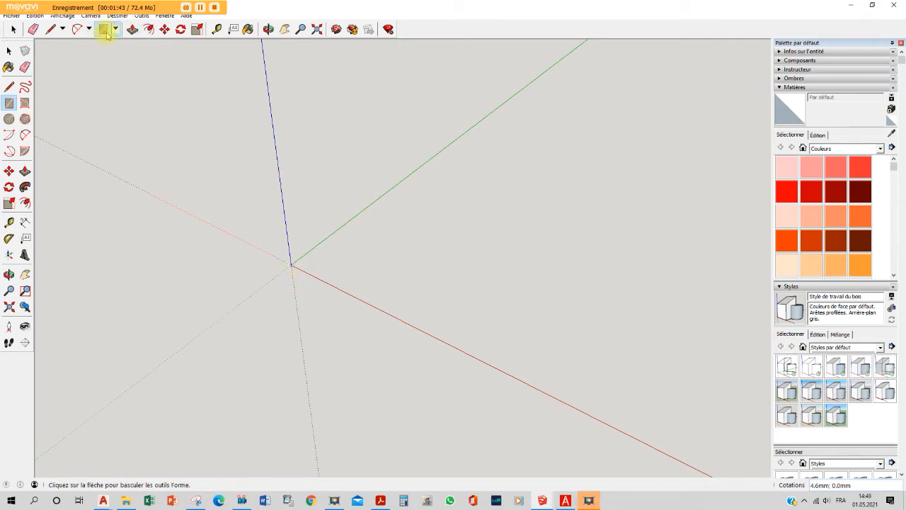
Draw a 600 × 20 mm rectangle from the origin, with its long side along the red axis
click(290, 264)
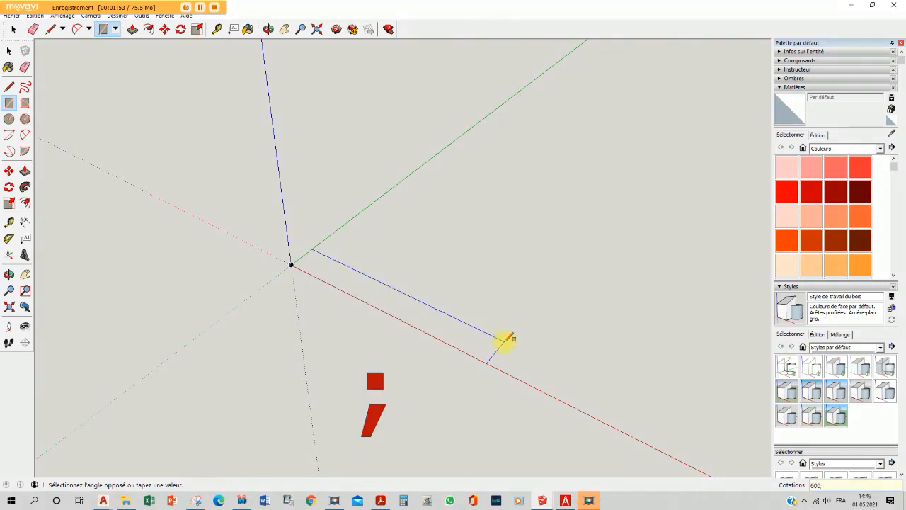
text(2)
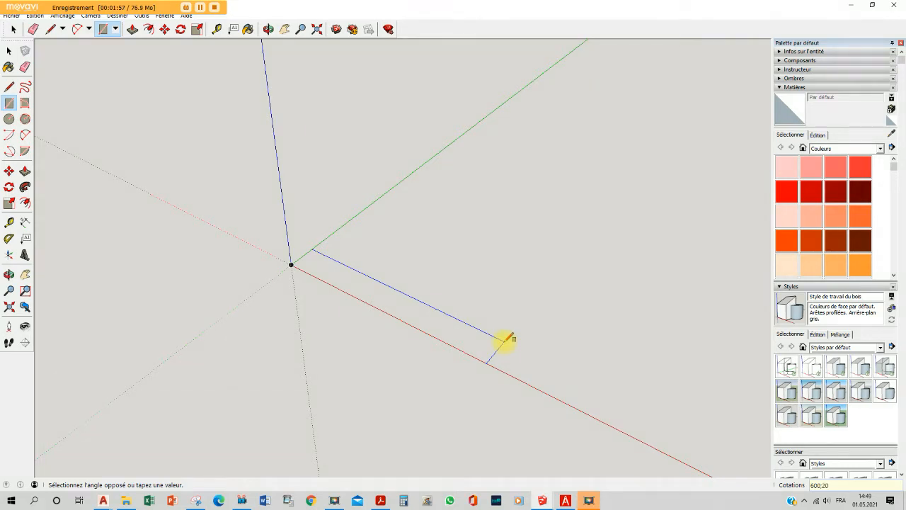
text(0)
key(Return)
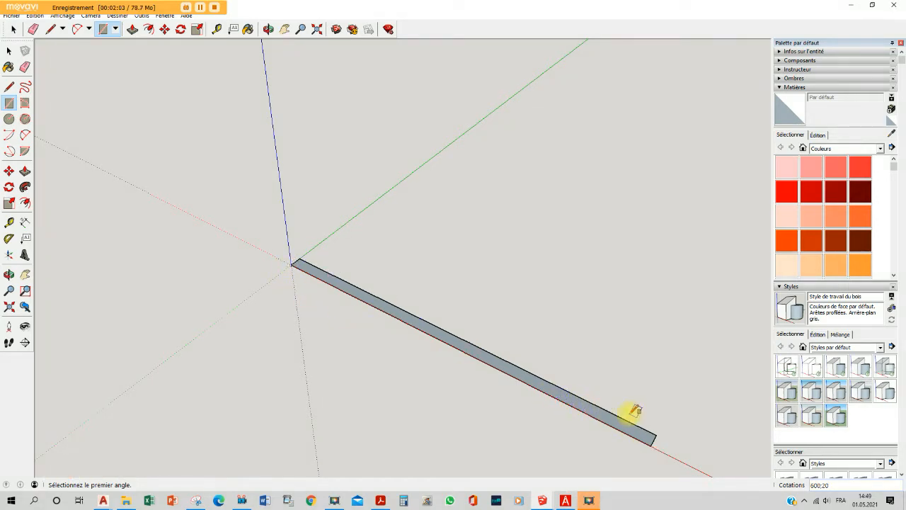
Push/Pull the rectangle upward 800 mm into an upright panel
click(24, 171)
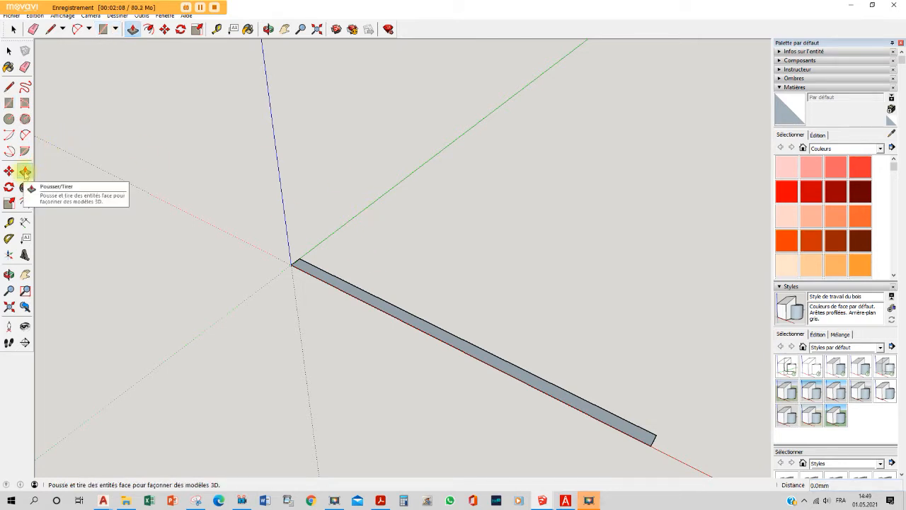
click(344, 285)
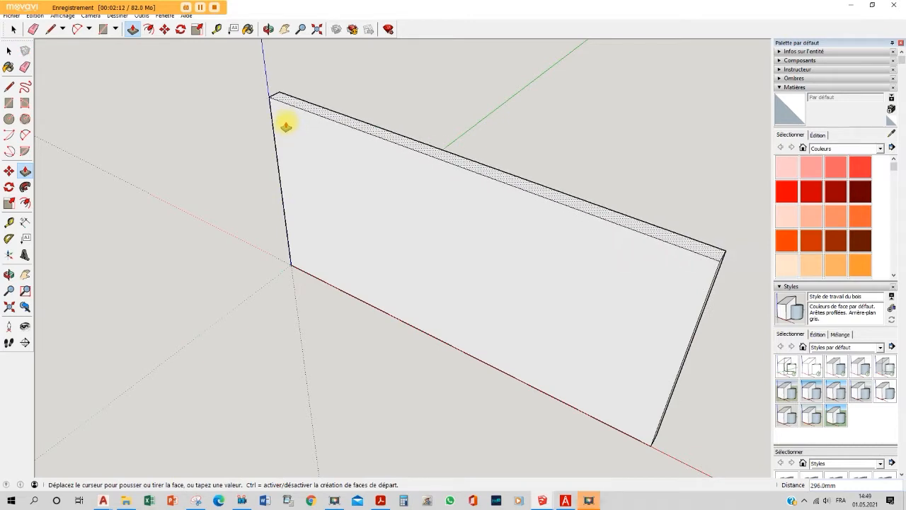
key(Return)
Examine the upright panel from several distances and viewing angles
scroll(354, 204, down, 6)
scroll(423, 213, down, 2)
scroll(416, 177, up, 10)
scroll(417, 176, down, 15)
scroll(420, 200, up, 14)
scroll(424, 212, up, 1)
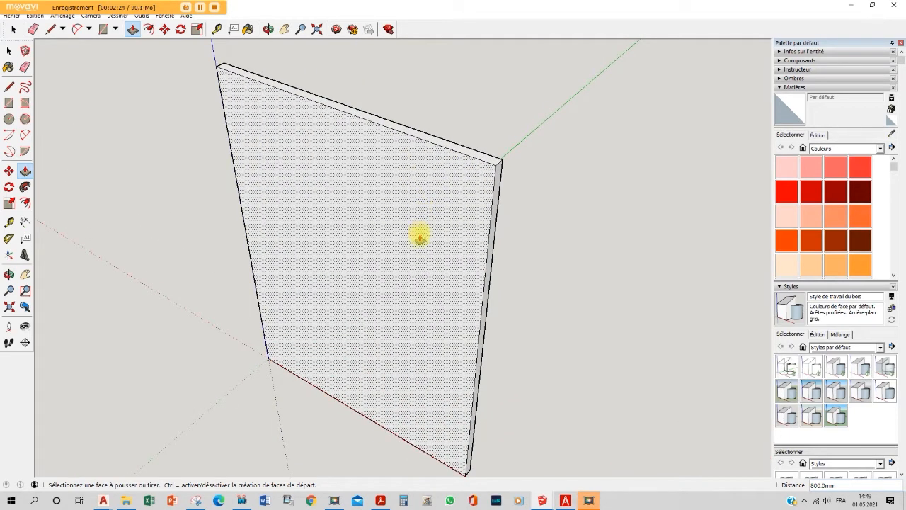
mouse_move(542, 235)
middle_down()
mouse_move(497, 274)
mouse_move(273, 313)
mouse_move(77, 202)
mouse_move(56, 123)
mouse_move(104, 252)
mouse_move(459, 373)
mouse_move(659, 244)
mouse_move(630, 313)
mouse_move(261, 344)
mouse_move(120, 147)
mouse_move(259, 306)
mouse_move(653, 228)
middle_up()
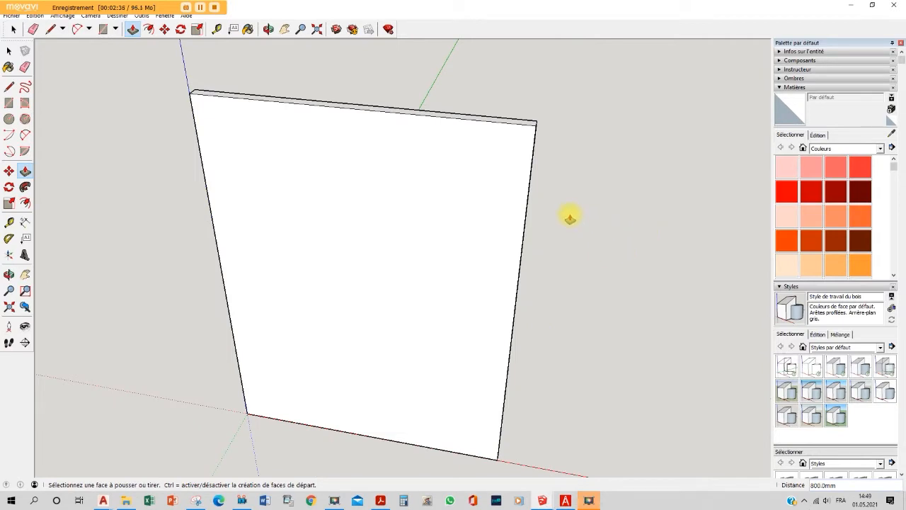
mouse_move(601, 211)
middle_down()
mouse_move(342, 198)
mouse_move(718, 210)
mouse_move(213, 210)
mouse_move(707, 221)
middle_up()
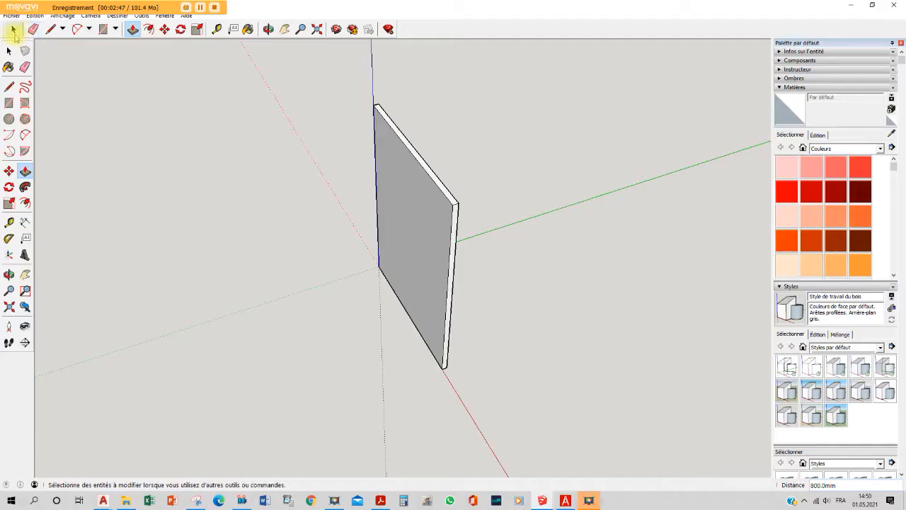
Select the entire panel and delete it, and undo the deletion
click(13, 29)
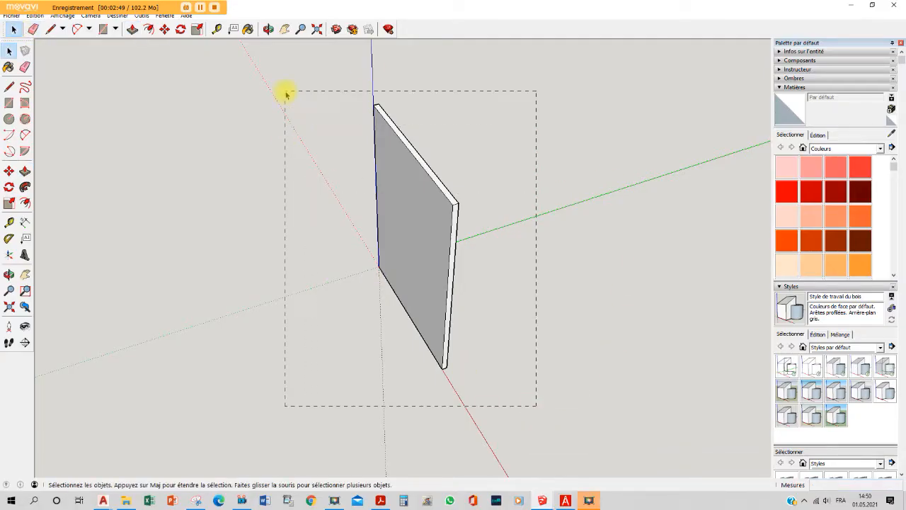
drag(536, 406, 286, 94)
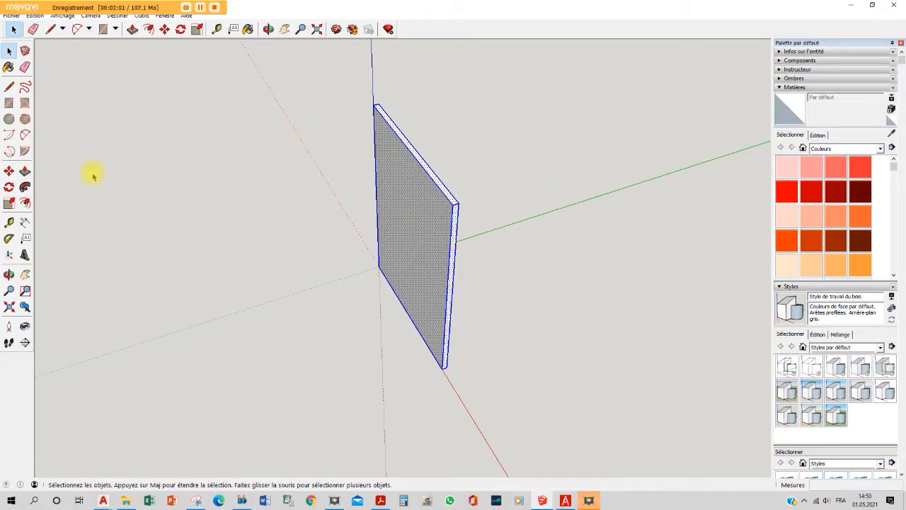
key(Delete)
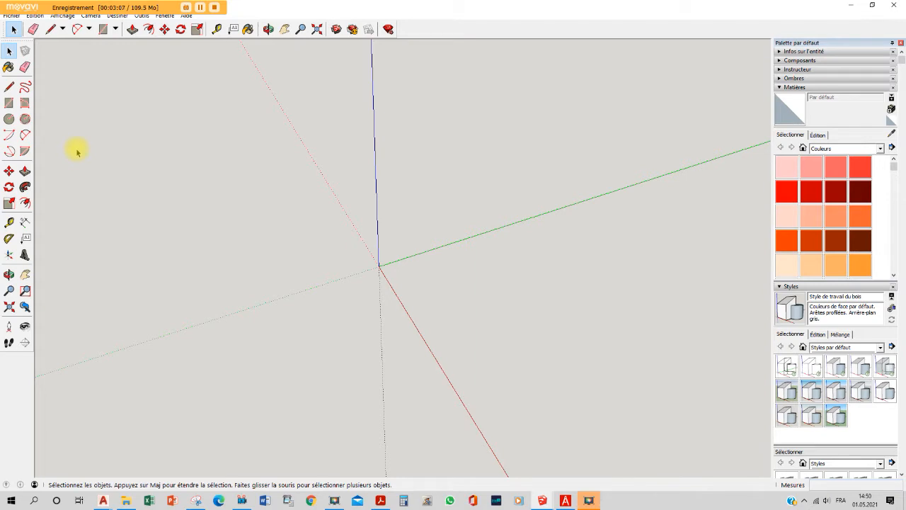
key(ctrl+z)
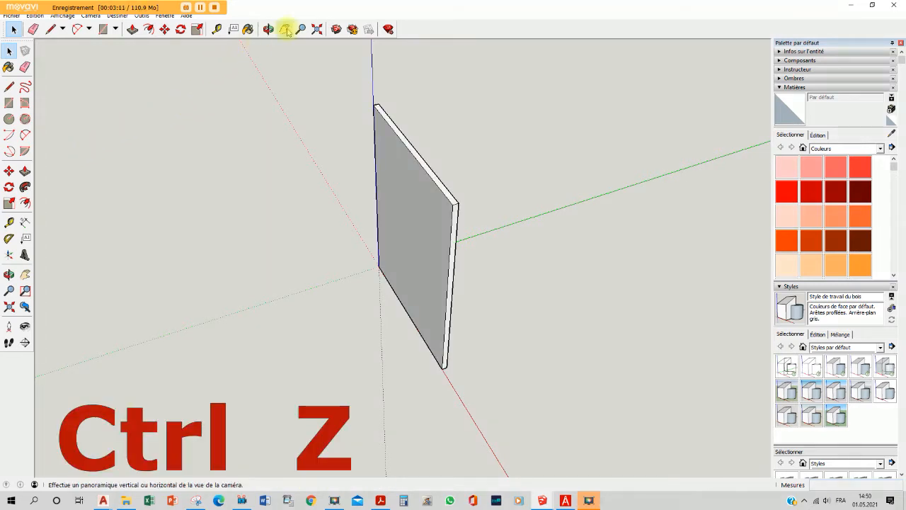
Erase the long top edges and outer vertical edges of the panel with the Eraser
drag(540, 414, 275, 146)
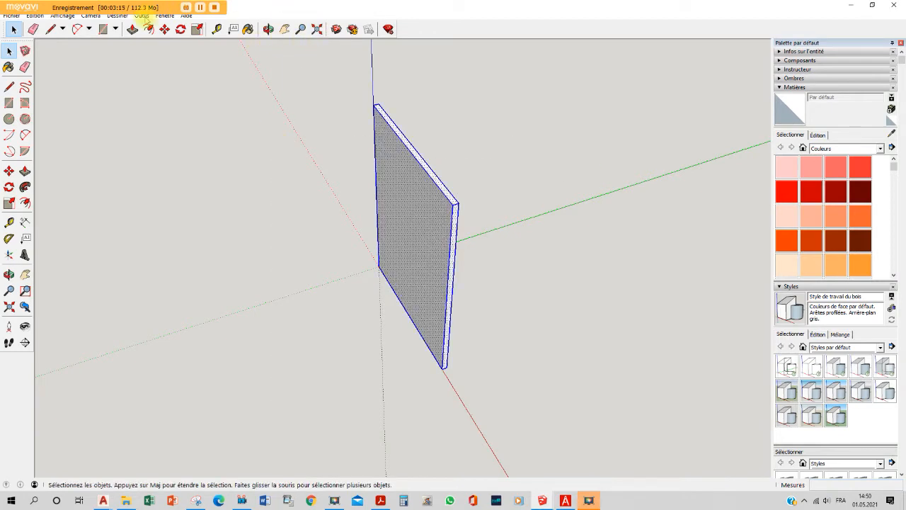
click(24, 66)
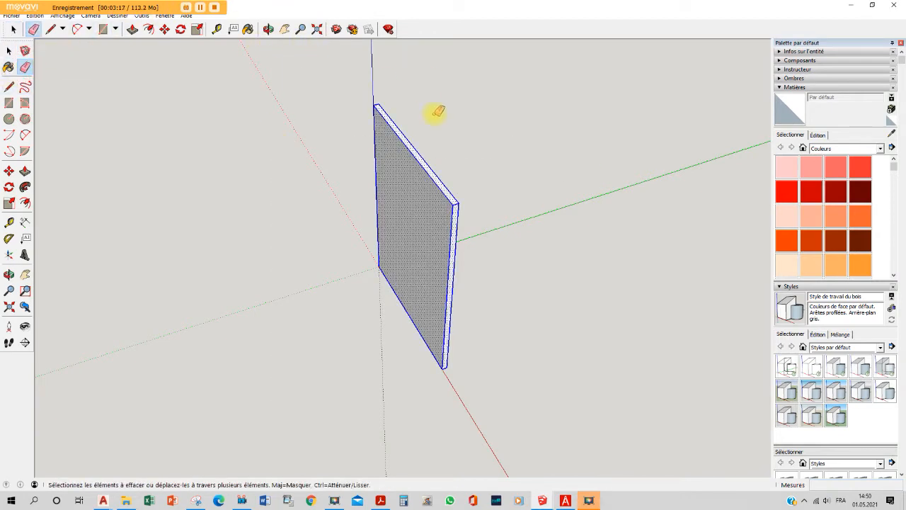
click(417, 161)
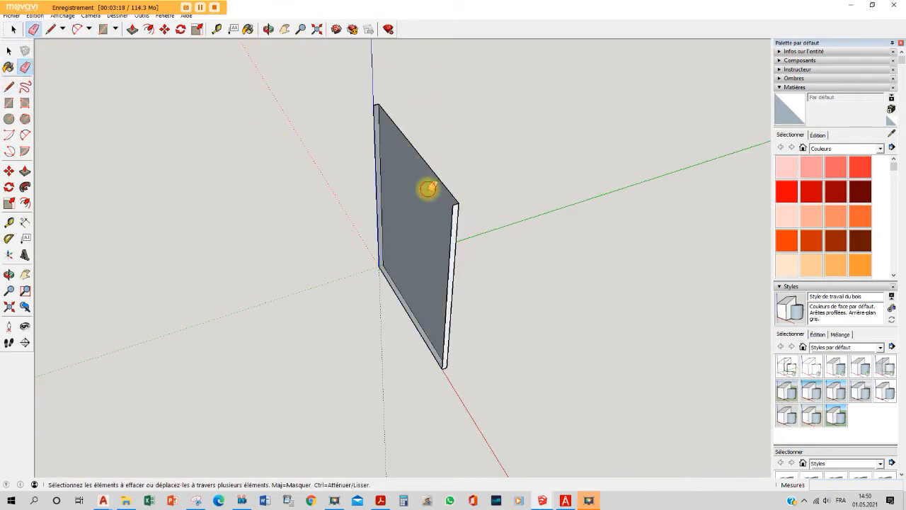
click(457, 204)
click(459, 205)
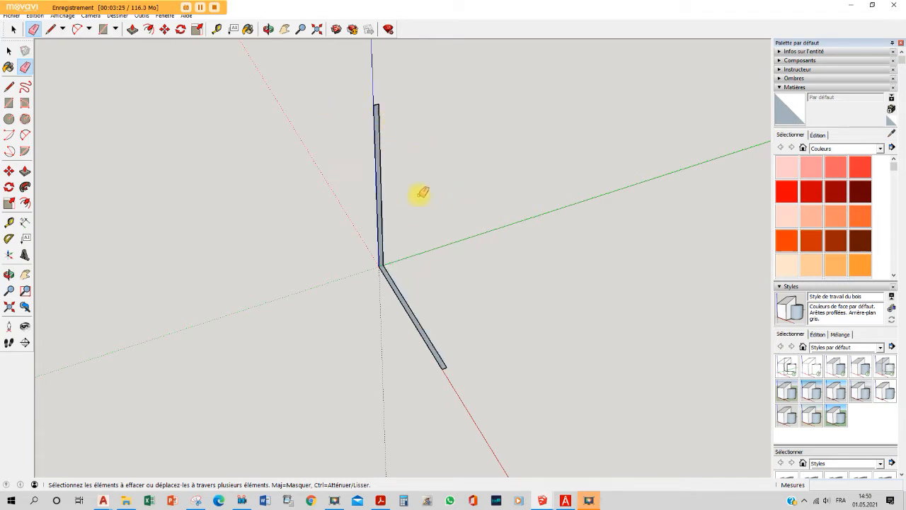
Select the two remaining strips of the panel at the axes and delete them
key(space)
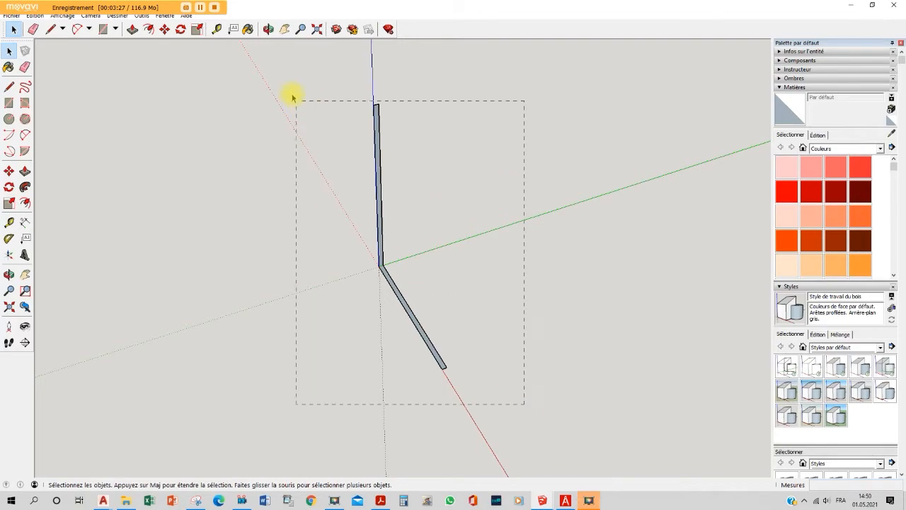
drag(290, 94, 290, 95)
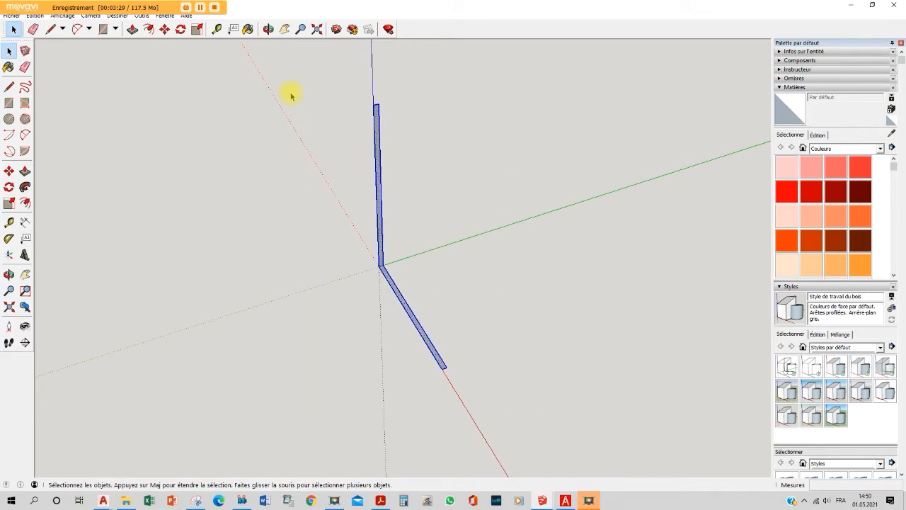
key(Delete)
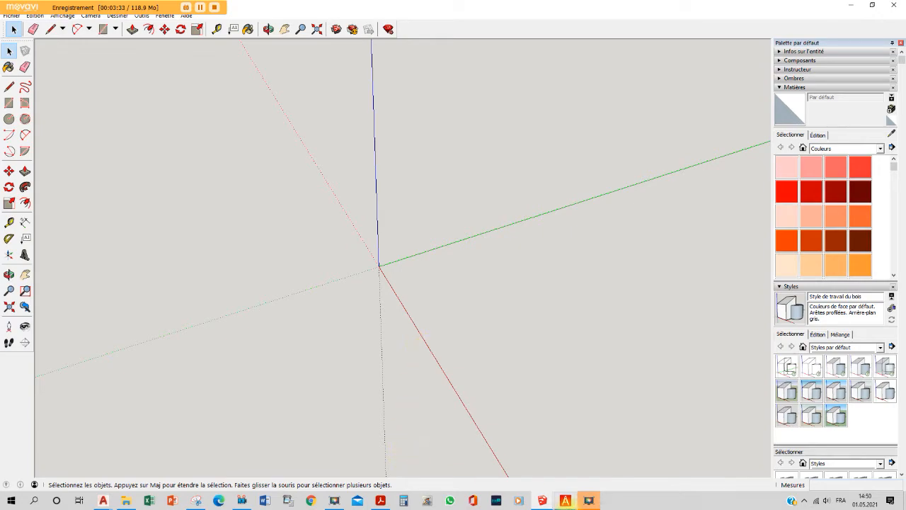
Switch to the PDF plan in PDF Architect, examine the dimensions of the "COUPE EN PLAN" section, and return to SketchUp
click(564, 500)
scroll(263, 113, up, 3)
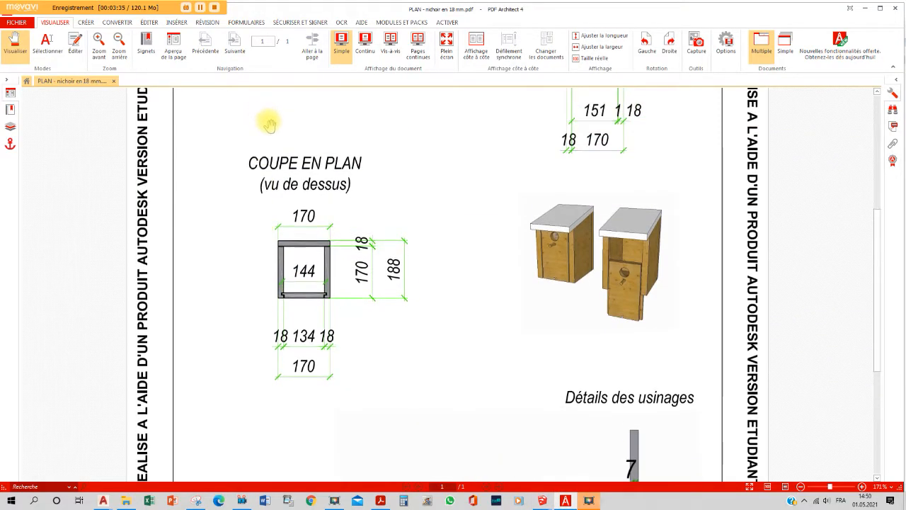
ctrl+scroll(293, 384, up, 4)
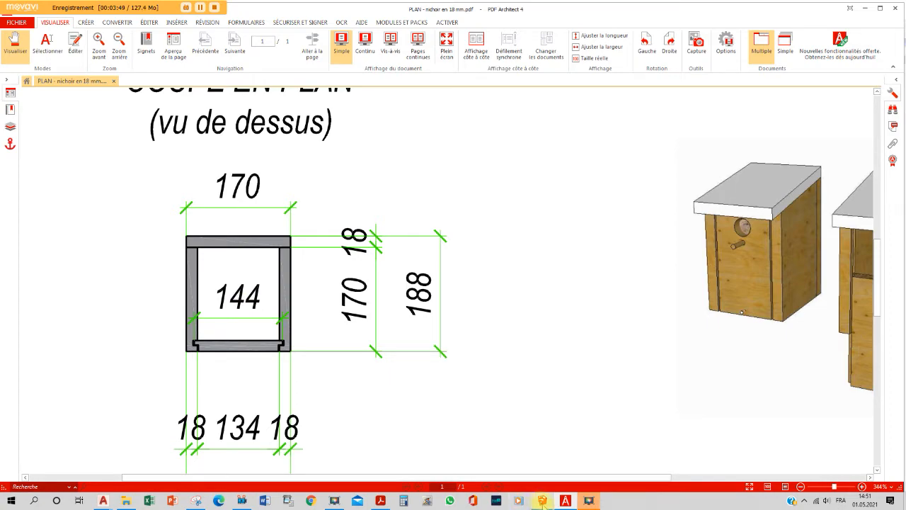
mouse_move(542, 501)
click(499, 459)
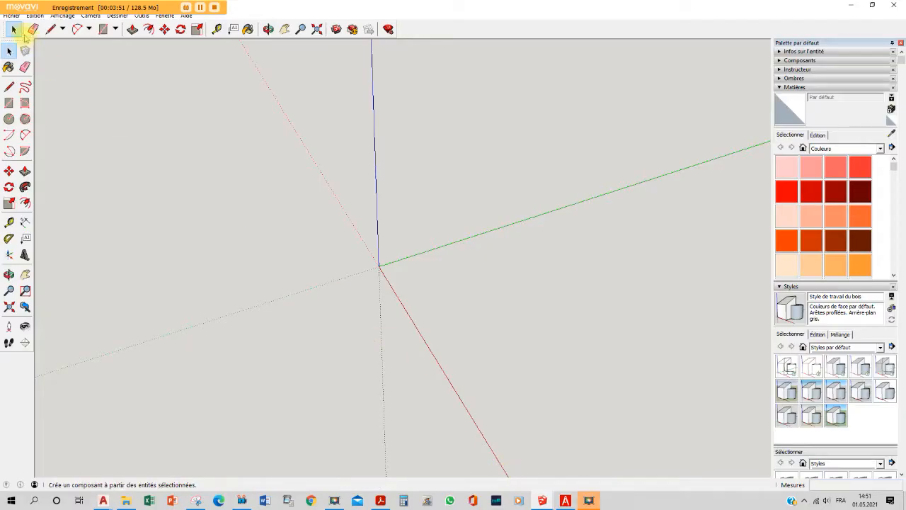
Draw an 18 × 170 mm rectangle from the origin, with its long side along the green axis
click(103, 29)
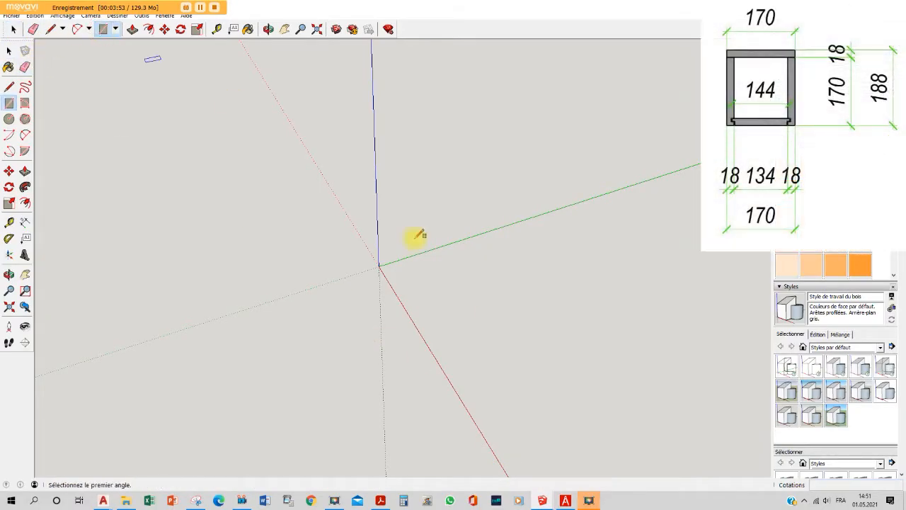
click(379, 265)
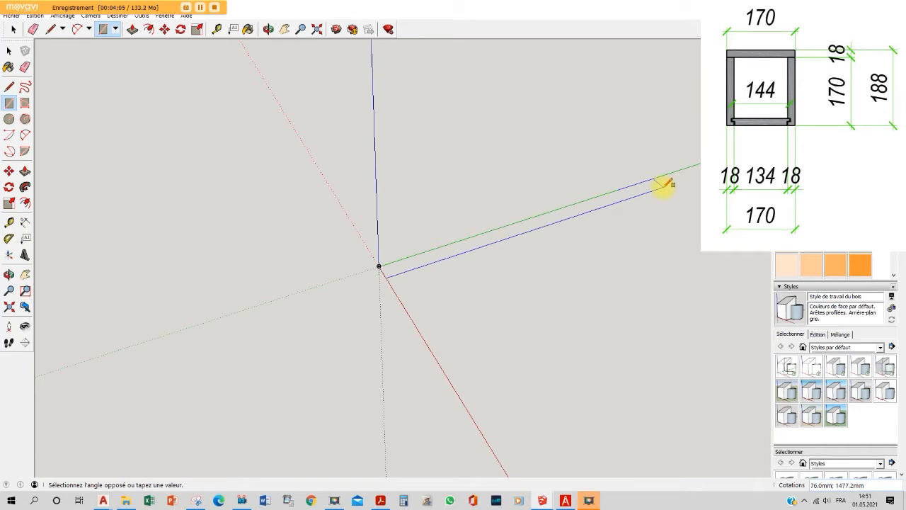
key(shift)
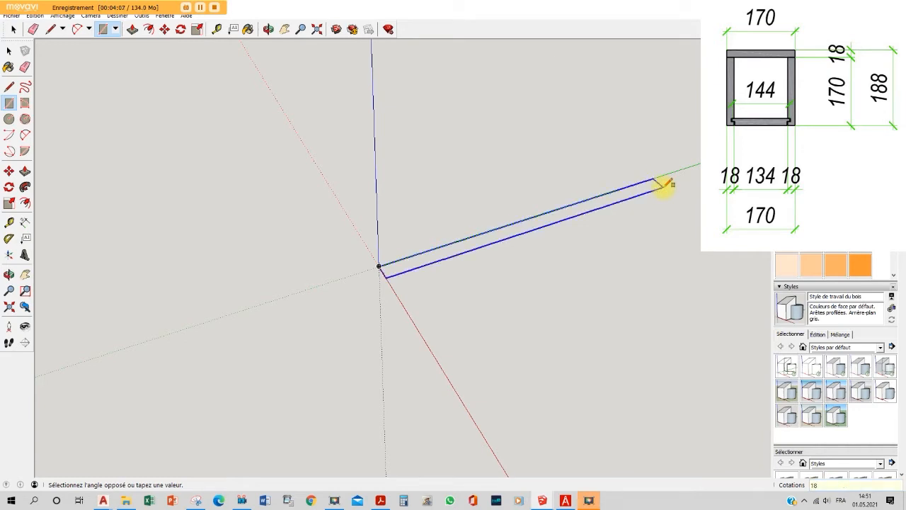
text(;170)
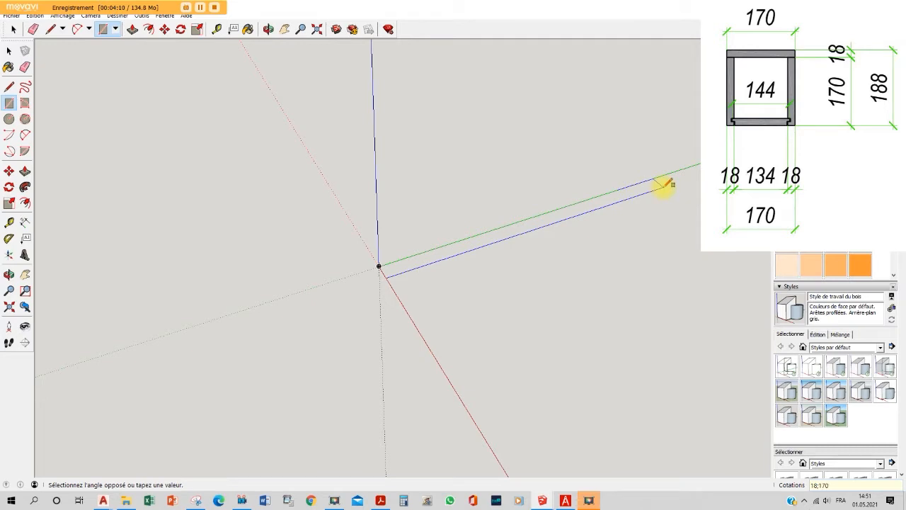
key(Return)
Draw a 170 × 18 mm rectangle along the red axis, starting from the first rectangle's corner on that axis
scroll(417, 271, up, 4)
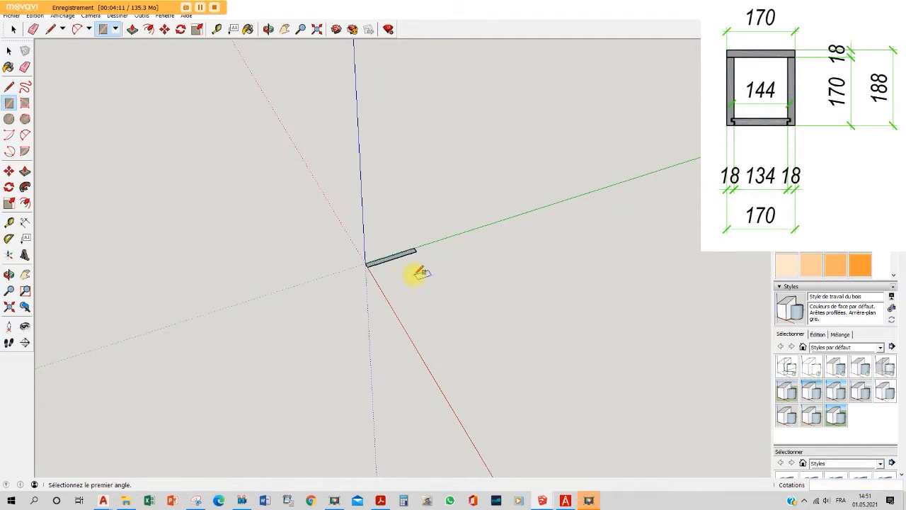
scroll(339, 262, up, 1)
click(310, 258)
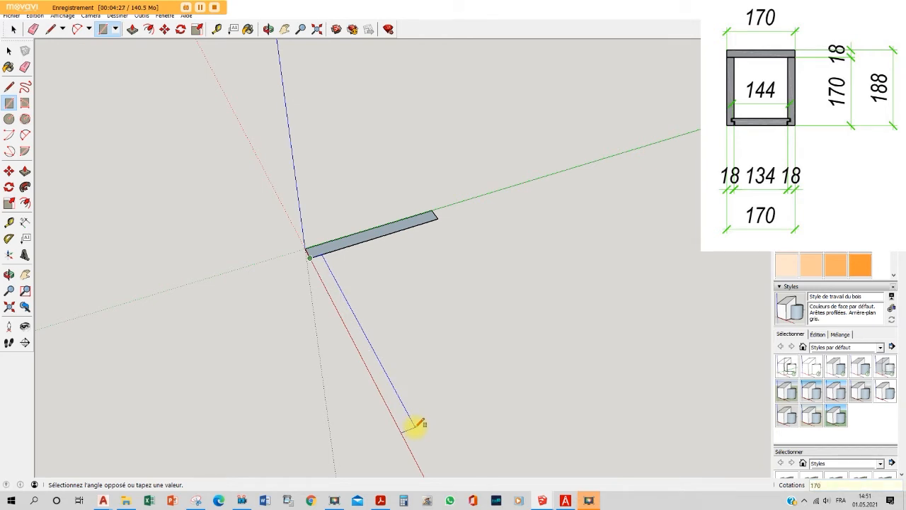
text(;)
key(Return)
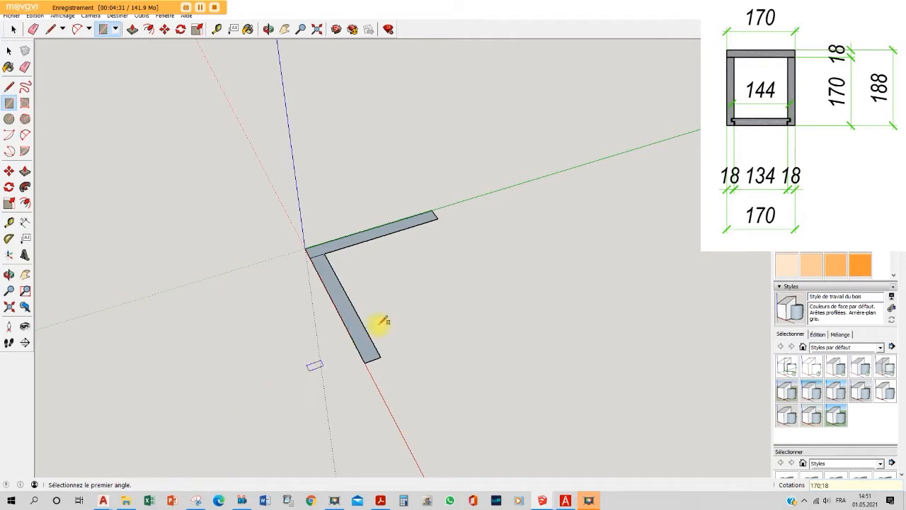
scroll(400, 322, up, 3)
click(51, 29)
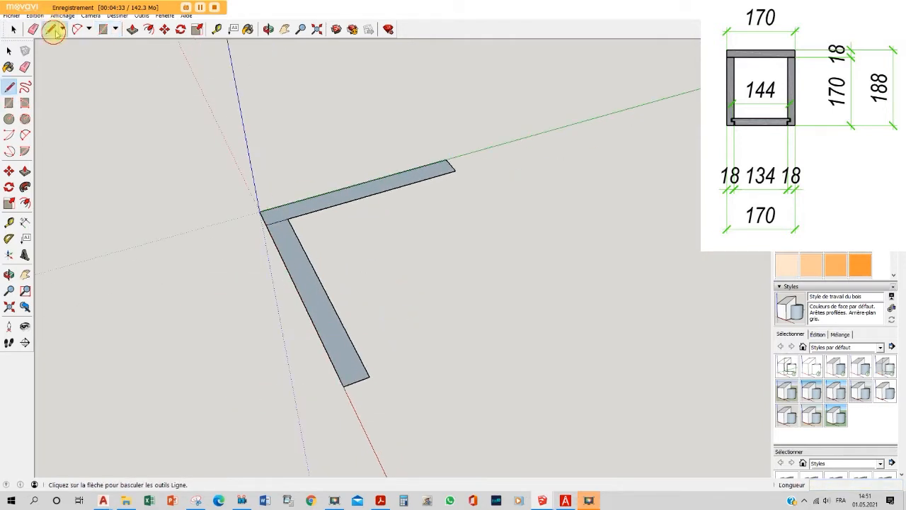
click(371, 377)
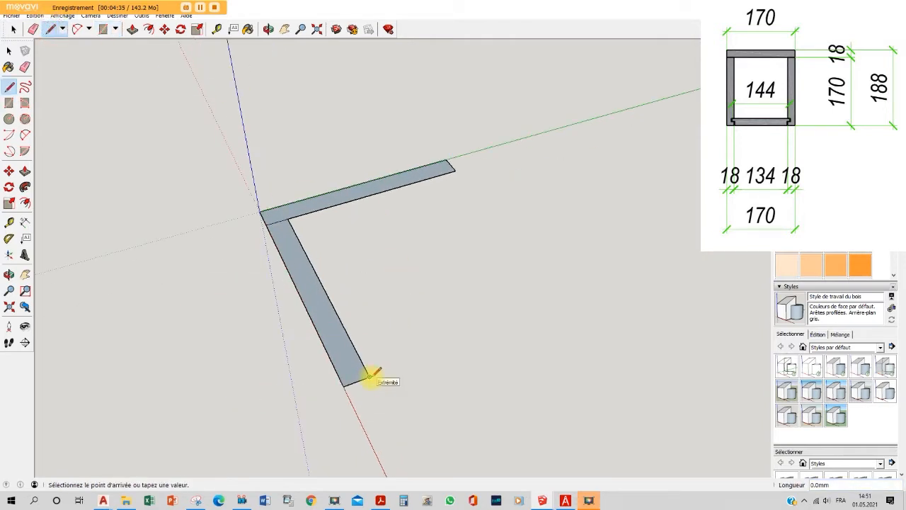
Switch to the PDF plan in PDF Architect, examine the groove dimensions under "Détails des usinages", and return to SketchUp
click(565, 501)
scroll(545, 251, down, 5)
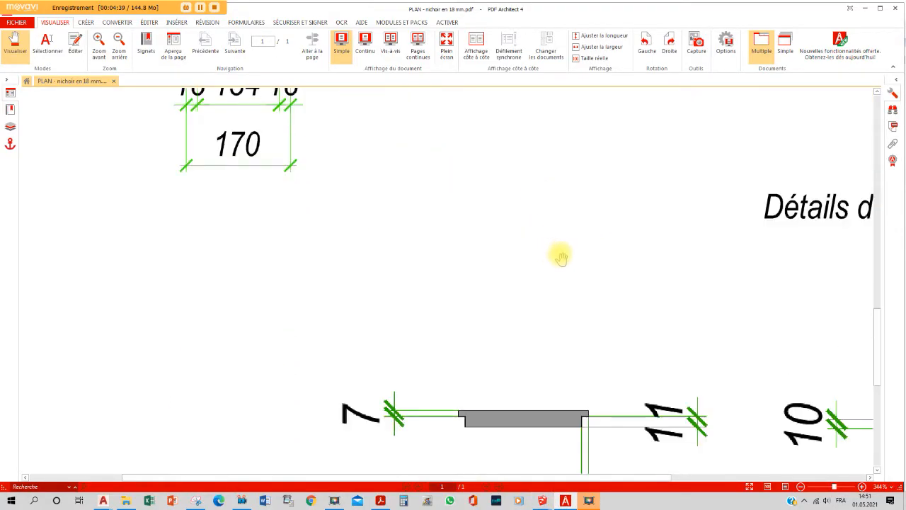
drag(681, 353, 521, 258)
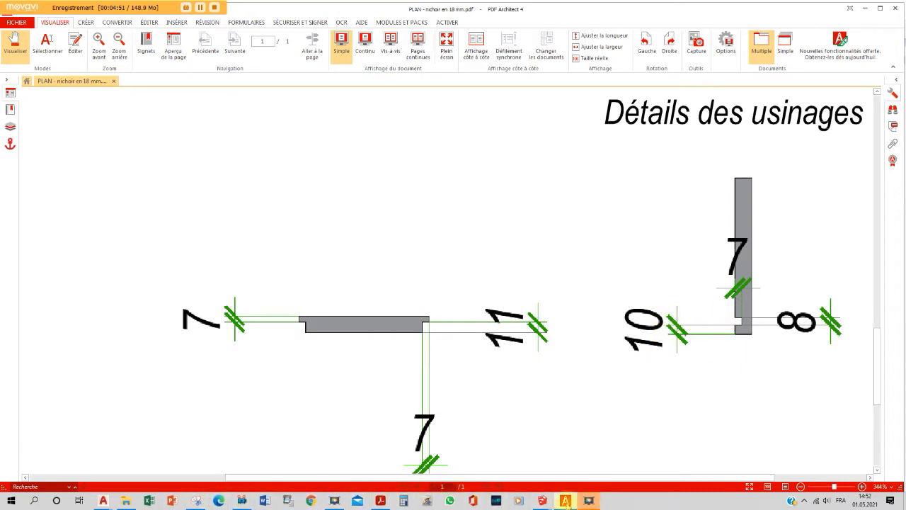
mouse_move(541, 500)
click(485, 469)
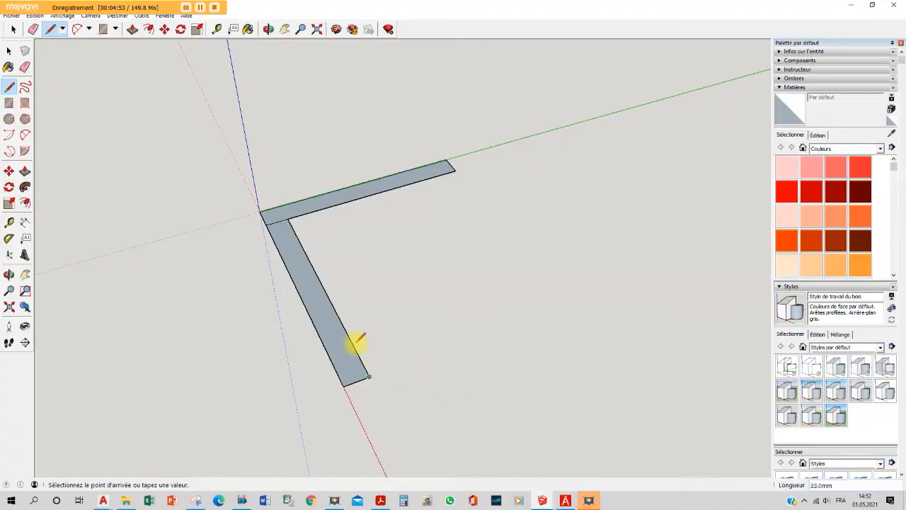
Outline a groove on the inner edge of the side board along the red axis, 10 mm from its free end, 7 mm deep and 8 mm wide
scroll(370, 375, up, 3)
click(53, 29)
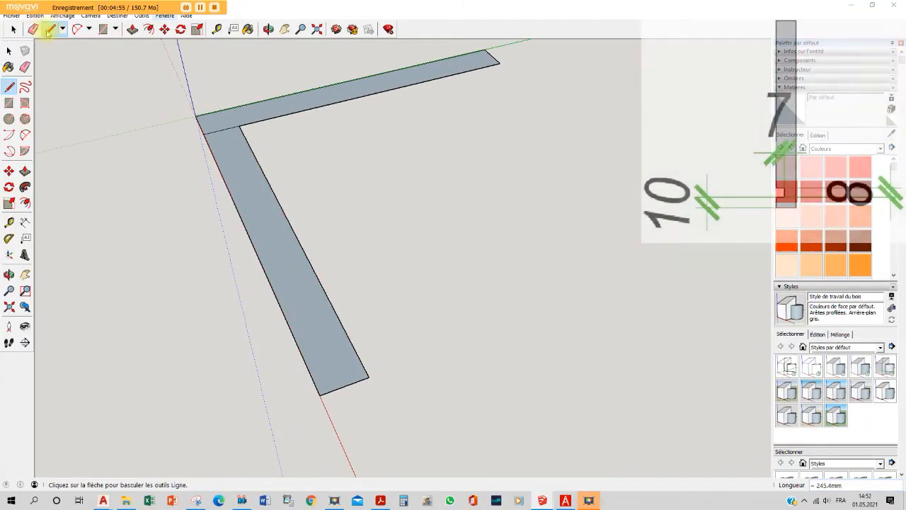
click(368, 375)
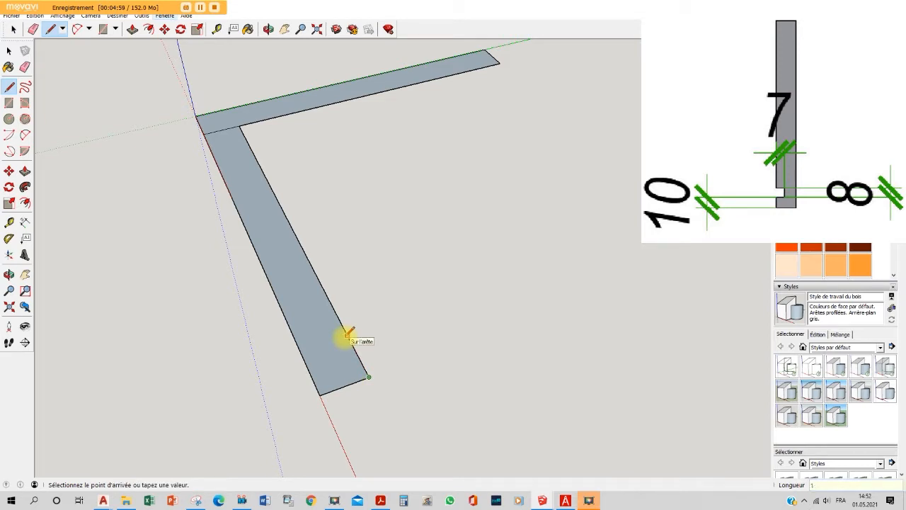
key(Escape)
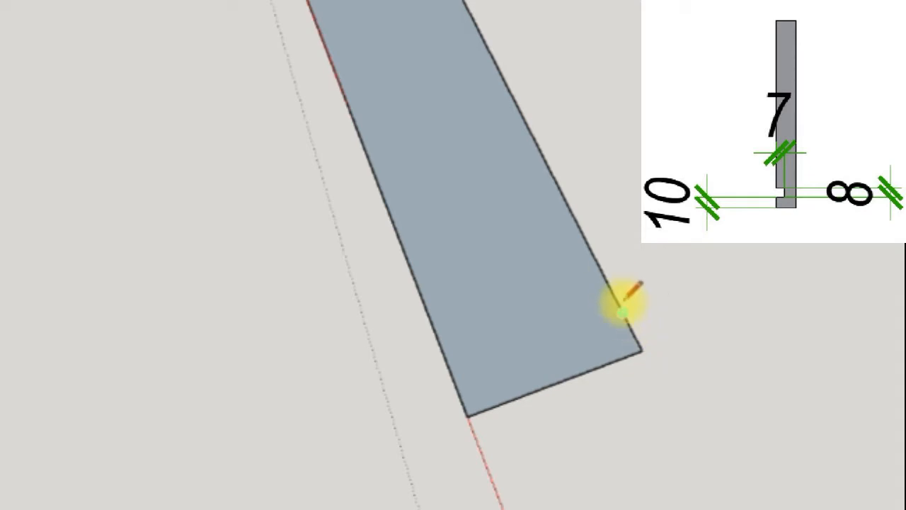
click(604, 277)
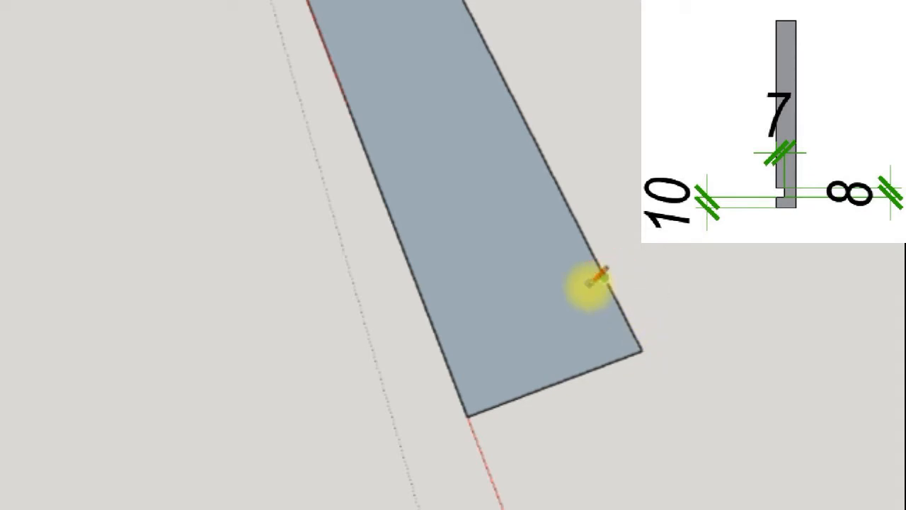
click(541, 300)
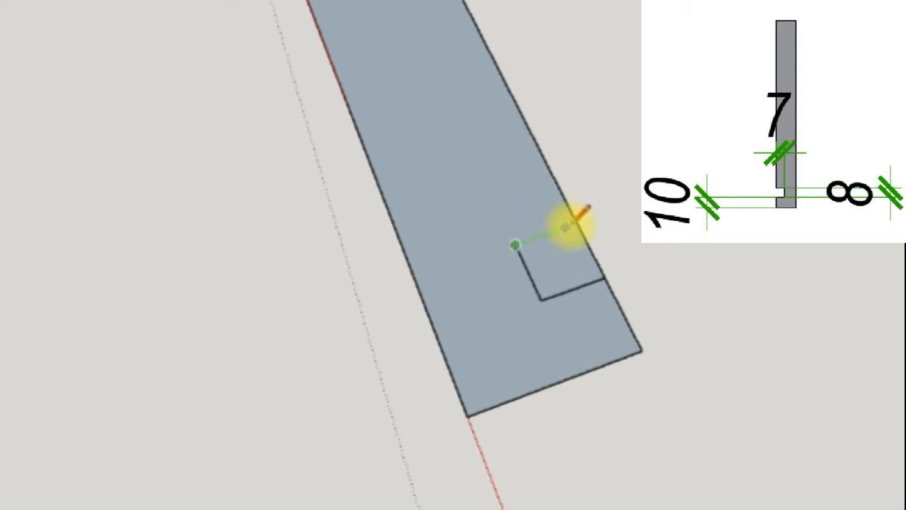
click(578, 223)
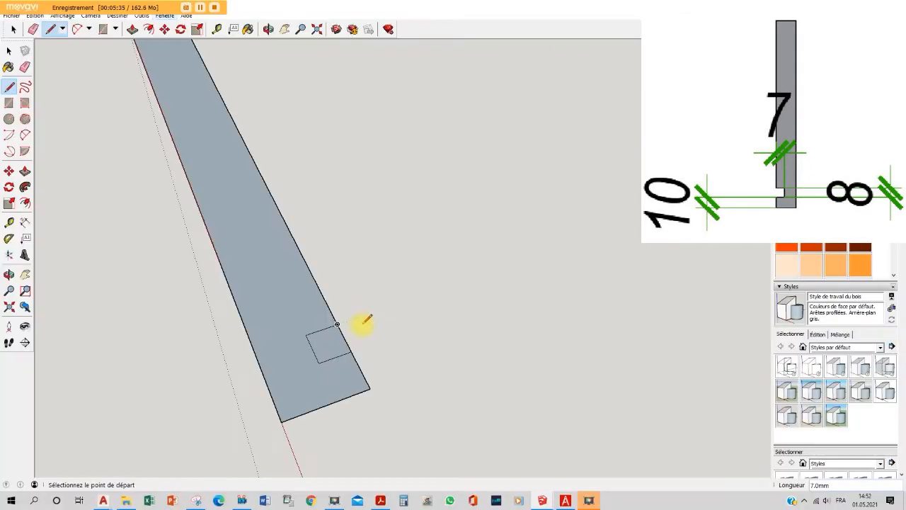
Delete the edge segment closing the groove outline to open the notch in the side board on the red axis
key(space)
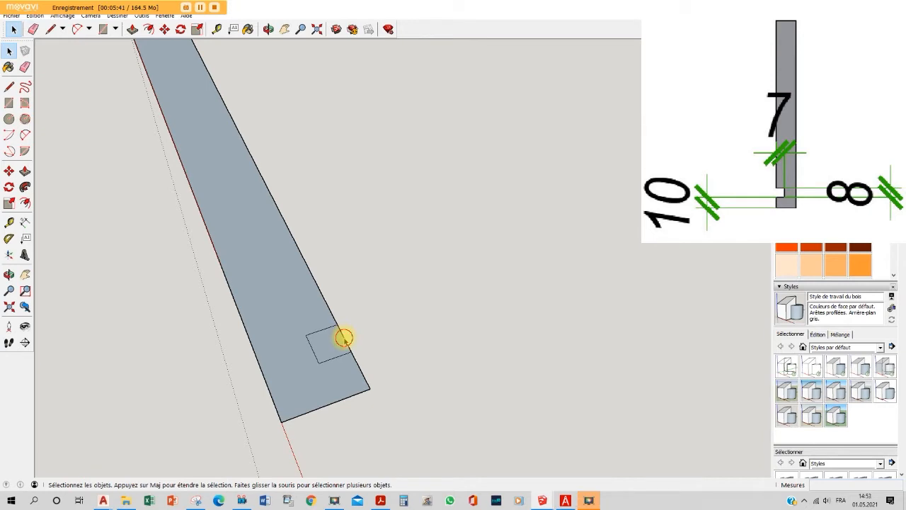
scroll(350, 347, up, 2)
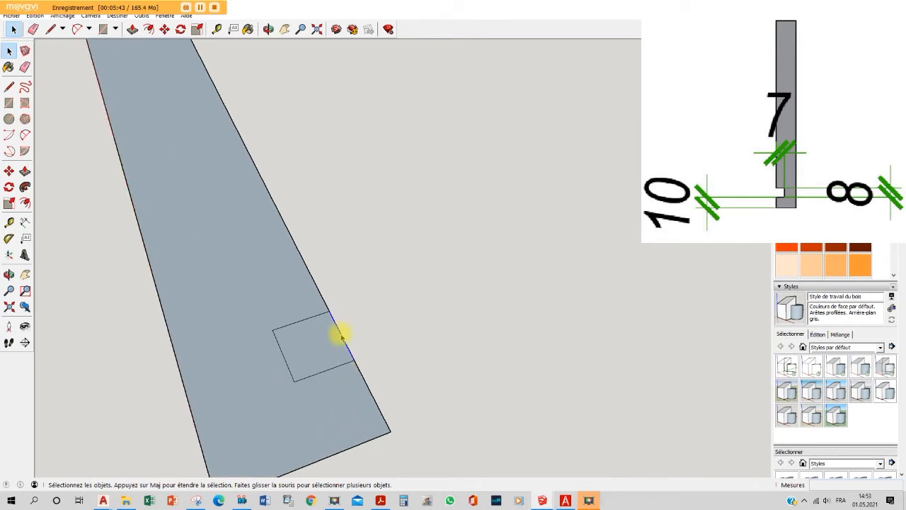
key(Delete)
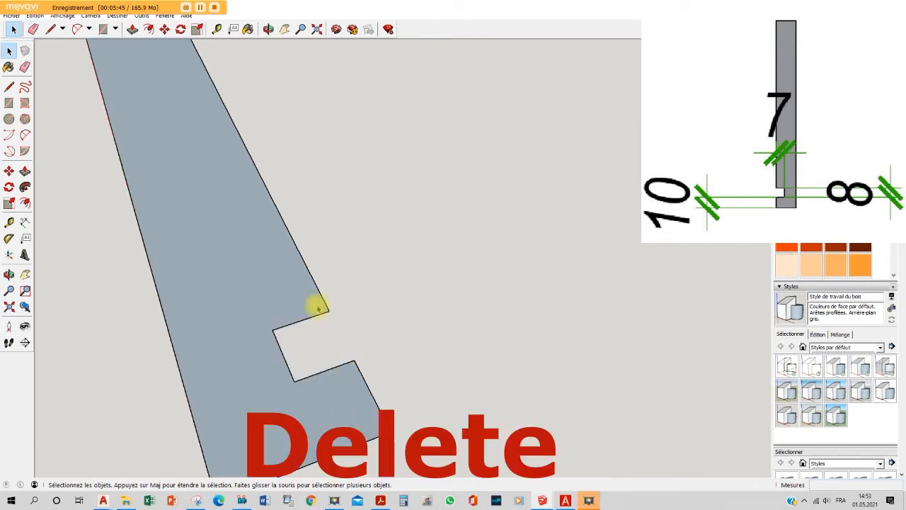
scroll(319, 309, down, 4)
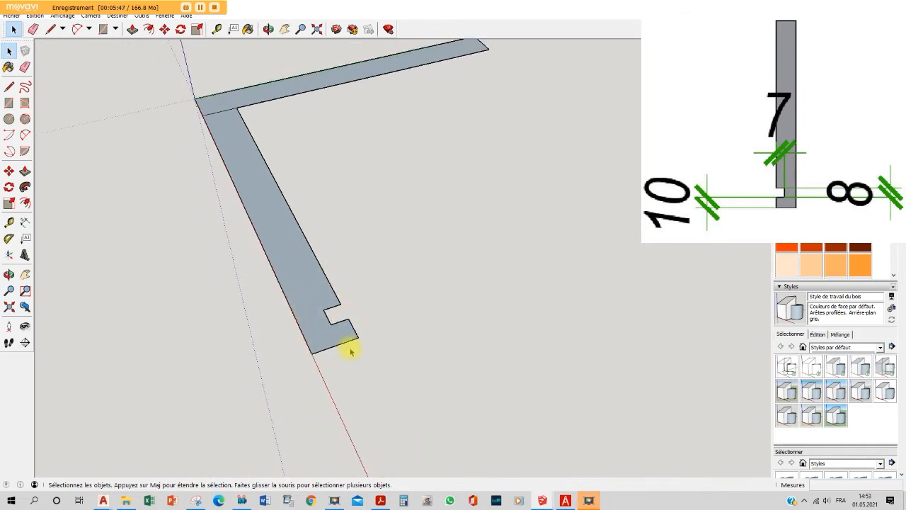
Try to draw a 170;-18 mm rectangle from the inner corner at the far end of the back board
middle_drag(330, 334, 330, 95)
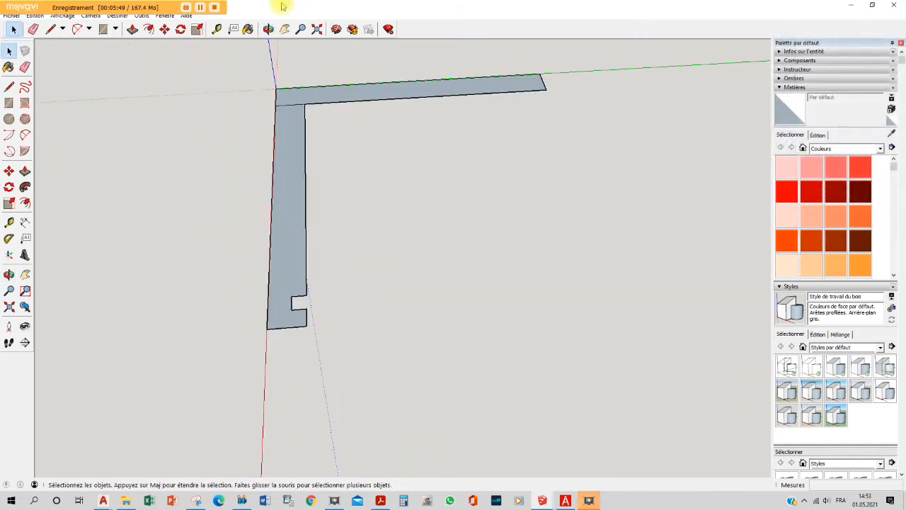
click(102, 29)
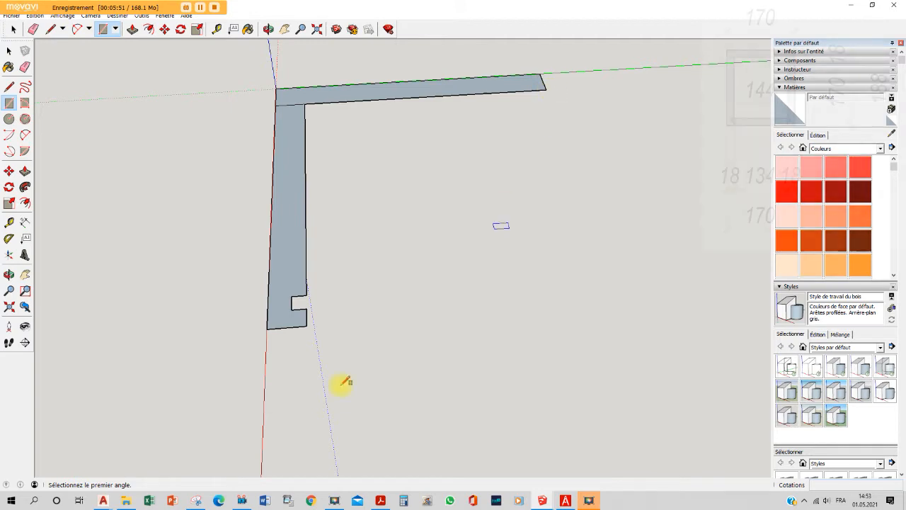
scroll(361, 195, up, 1)
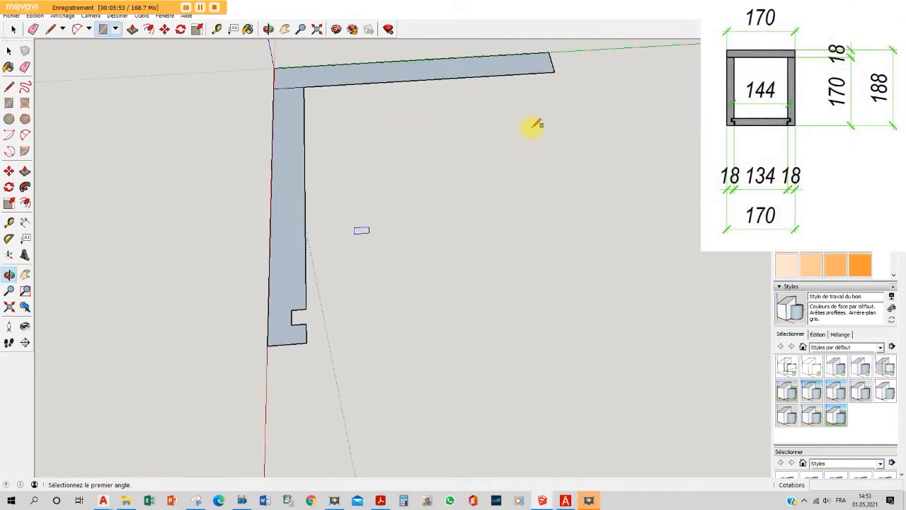
click(554, 71)
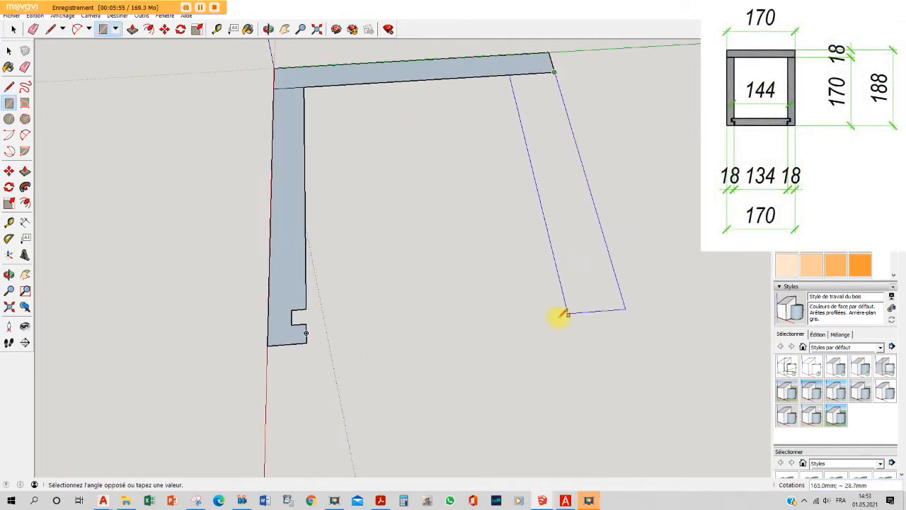
text(170;-18)
key(Return)
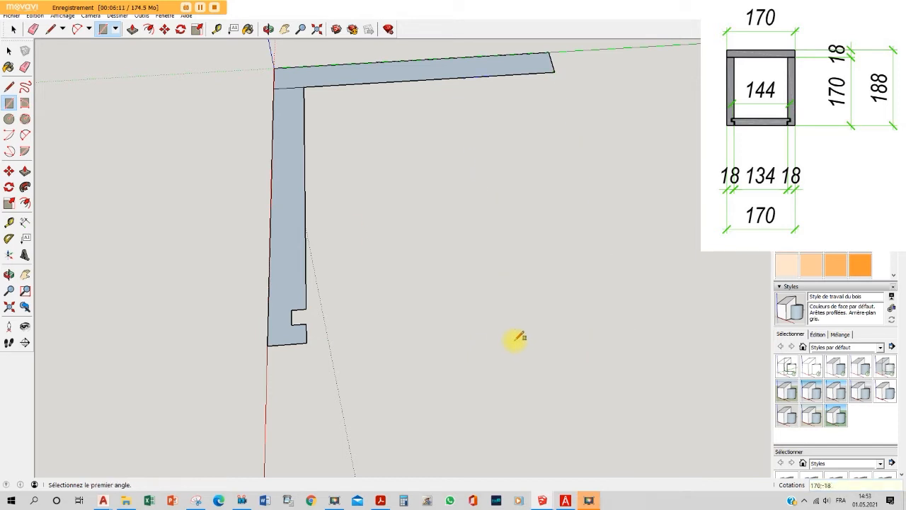
Draw a 170 × 18 mm rectangle for the second side board from the inner corner at the far end of the back board
click(554, 71)
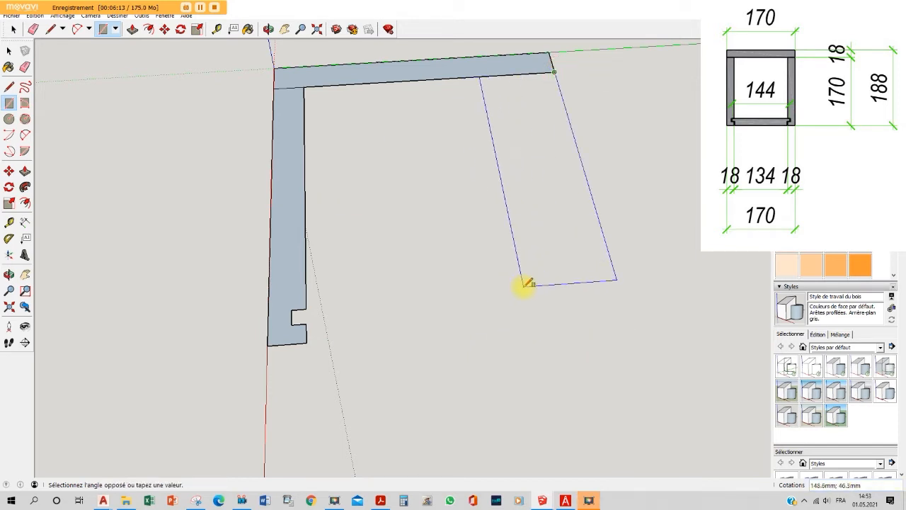
text(170;18)
key(Return)
Outline a matching groove on the second side board's inner edge, 10 mm from its free end, 7 mm deep and 8 mm wide
click(51, 29)
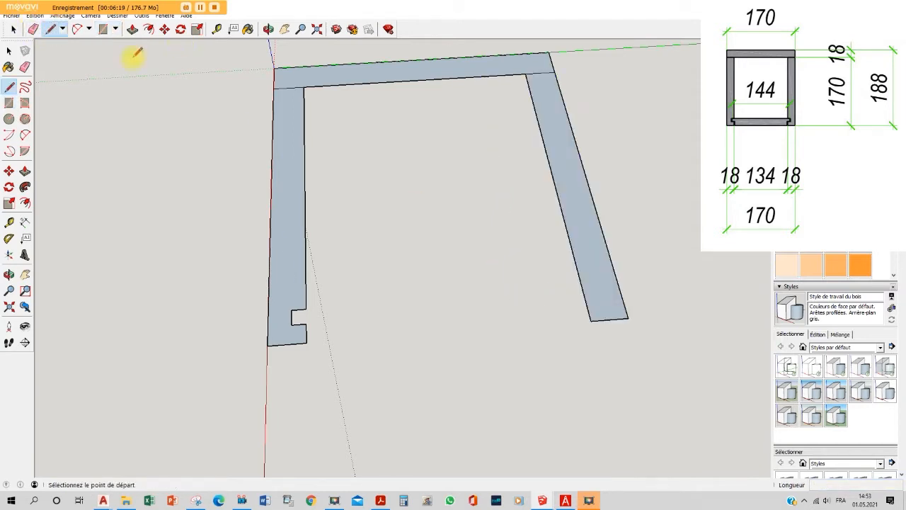
click(592, 319)
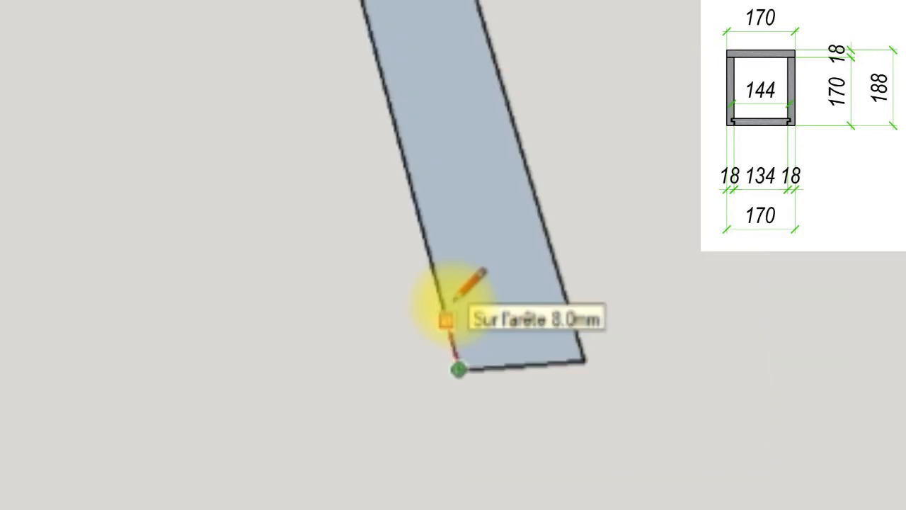
click(409, 186)
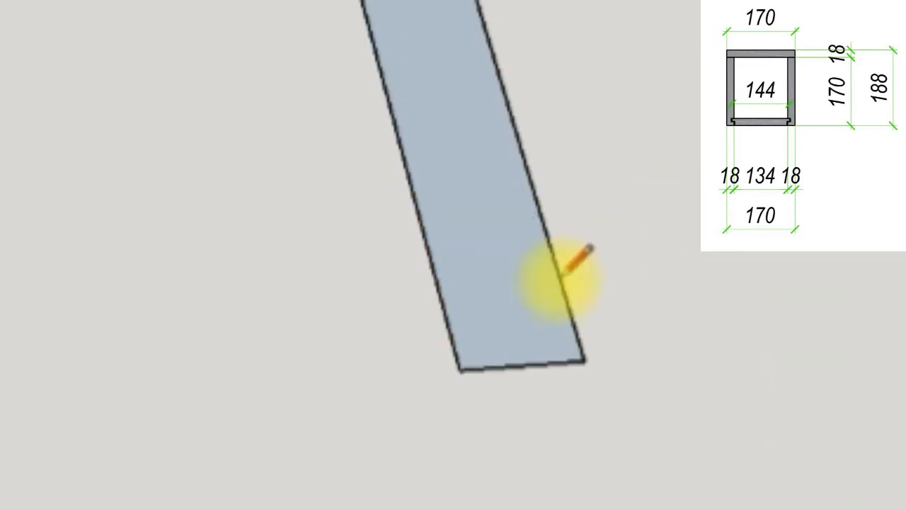
click(442, 307)
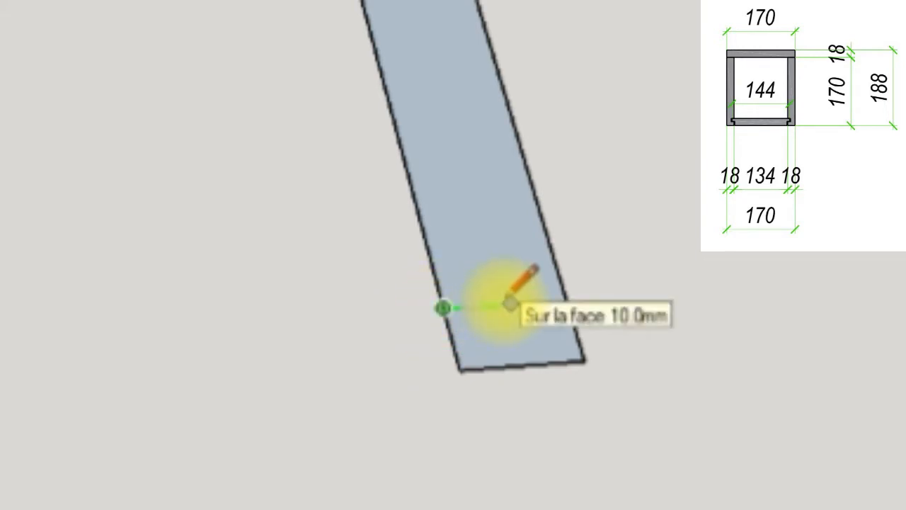
text(7)
key(Return)
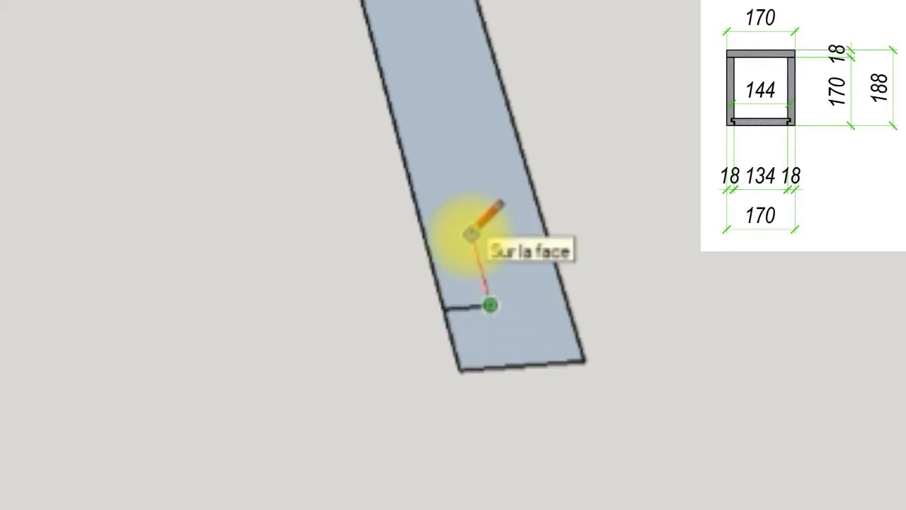
key(Return)
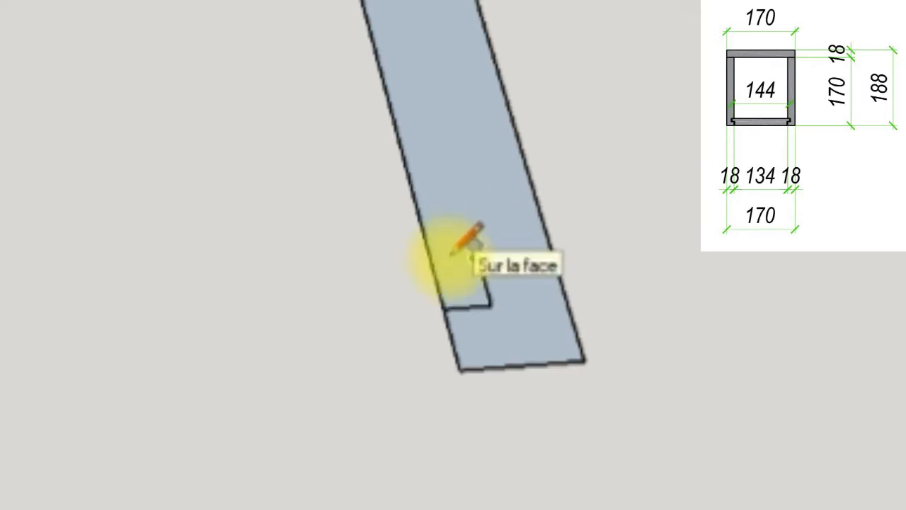
click(435, 268)
Delete the edge segment closing the groove outline to open the notch in the second side board
key(space)
scroll(438, 287, up, 3)
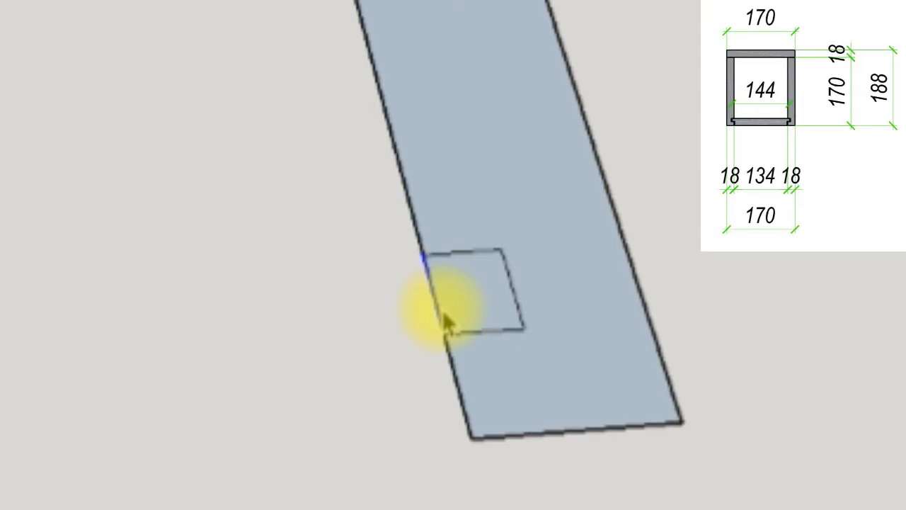
key(Delete)
scroll(492, 261, down, 6)
middle_drag(461, 279, 722, 257)
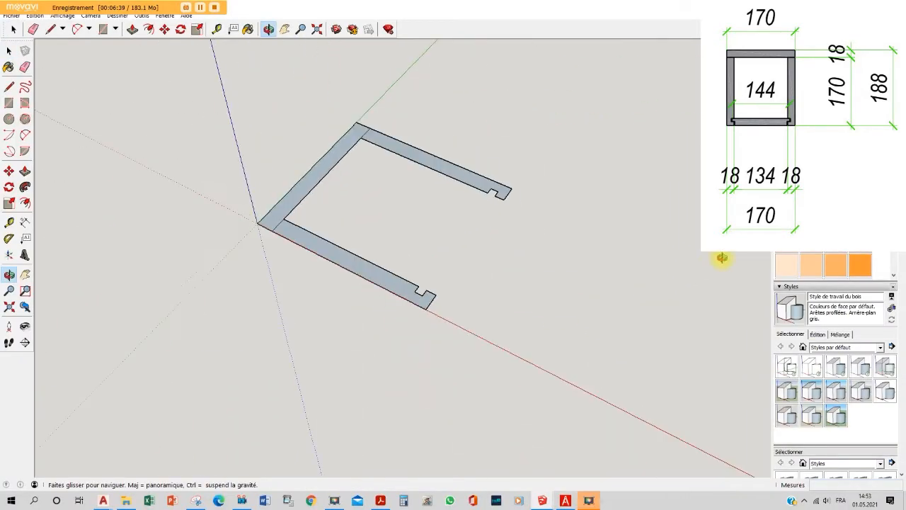
scroll(722, 258, up, 1)
scroll(511, 218, up, 3)
scroll(514, 220, down, 2)
middle_drag(319, 192, 406, 182)
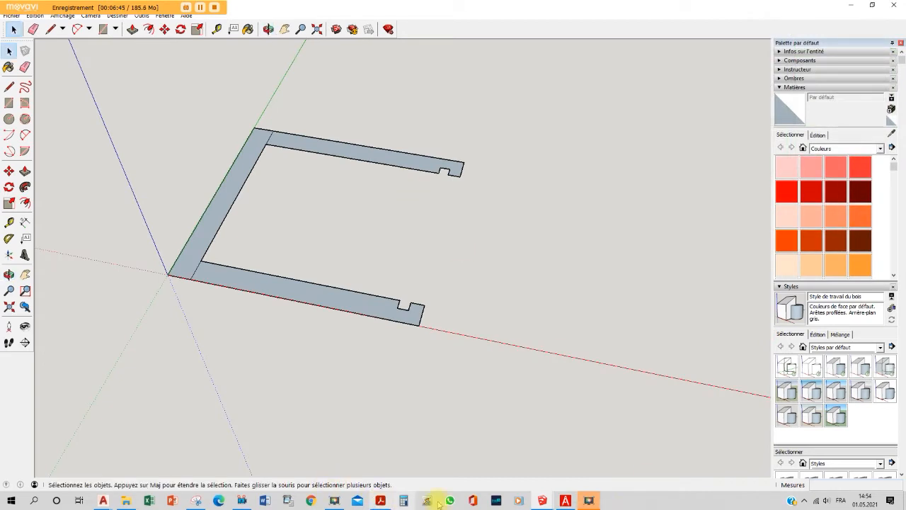
Switch to the PDF plan in PDF Architect, examine the height dimensions in the side section view, and return to SketchUp
click(566, 501)
scroll(538, 265, down, 5)
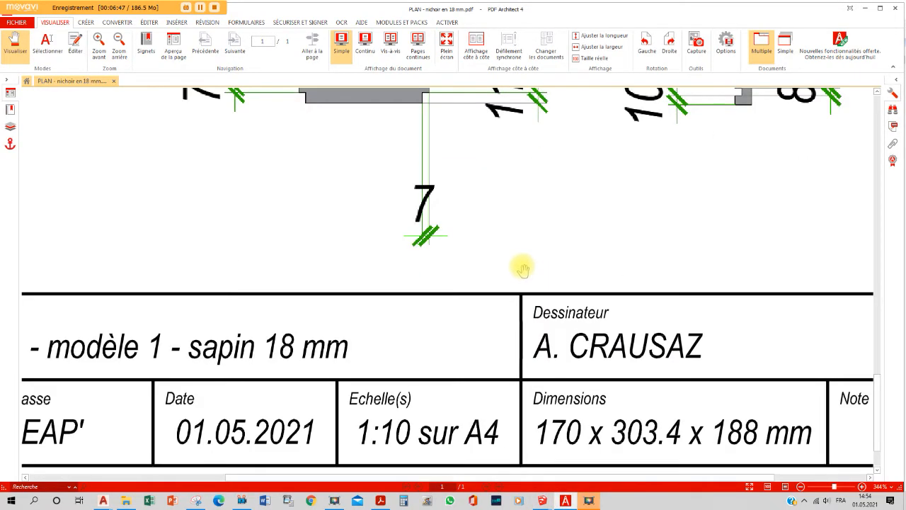
scroll(522, 267, up, 10)
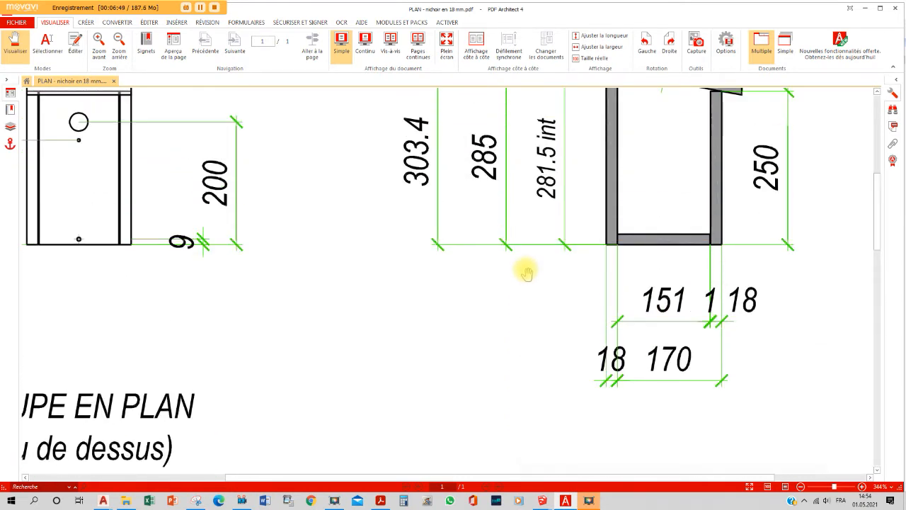
scroll(528, 272, up, 2)
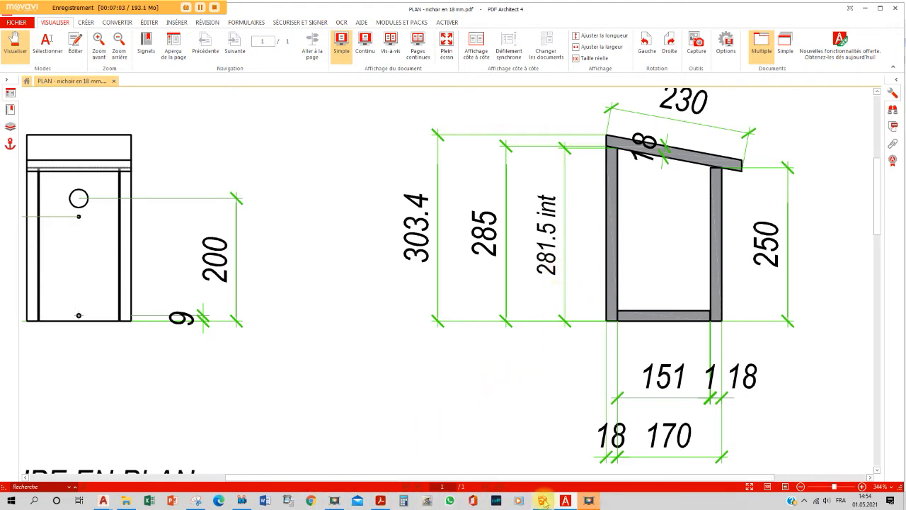
mouse_move(542, 500)
click(503, 425)
Extrude the side board on the red axis upward 281.5 mm, and extrude the opposite side board to the same height
click(132, 29)
click(230, 278)
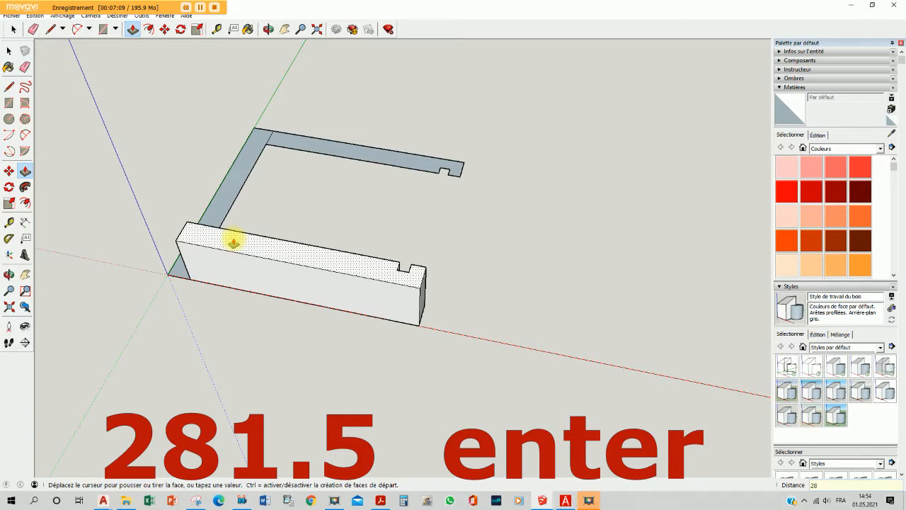
key(Return)
middle_drag(234, 238, 457, 310)
click(470, 327)
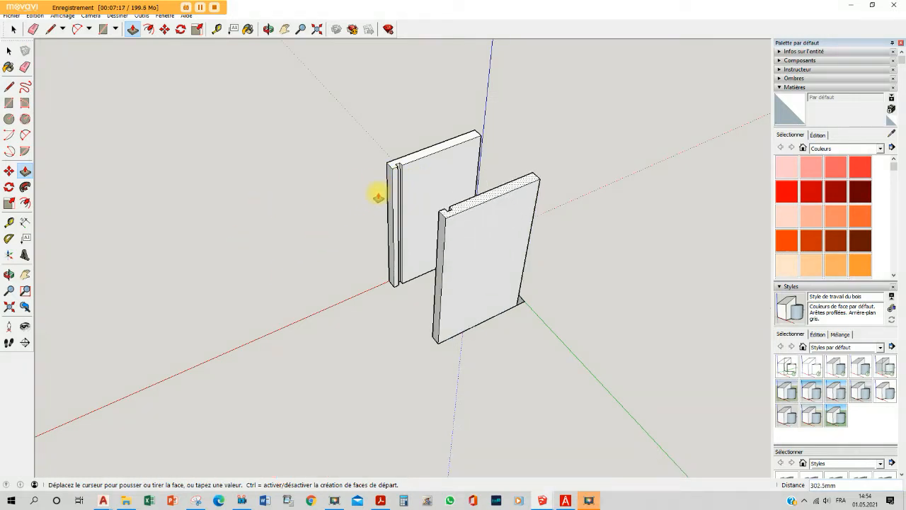
scroll(391, 172, up, 6)
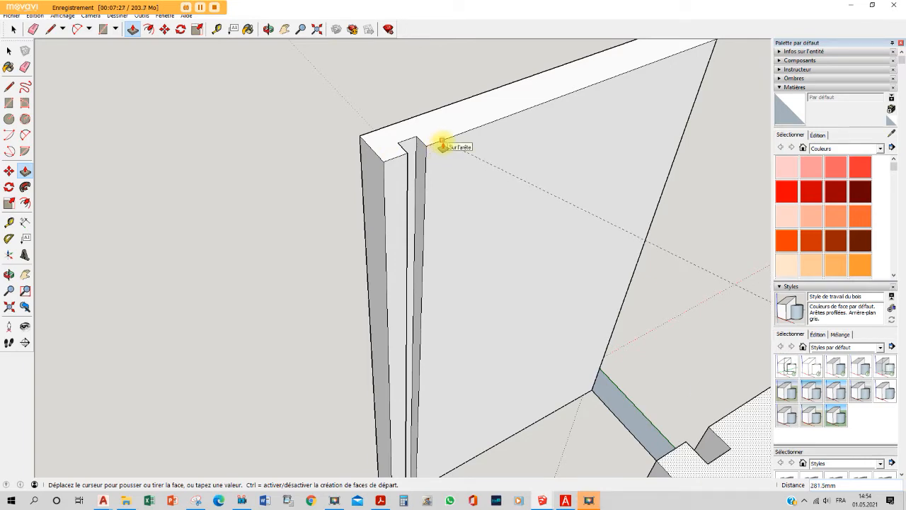
scroll(443, 145, down, 8)
middle_drag(602, 199, 179, 106)
key(p)
scroll(356, 172, down, 6)
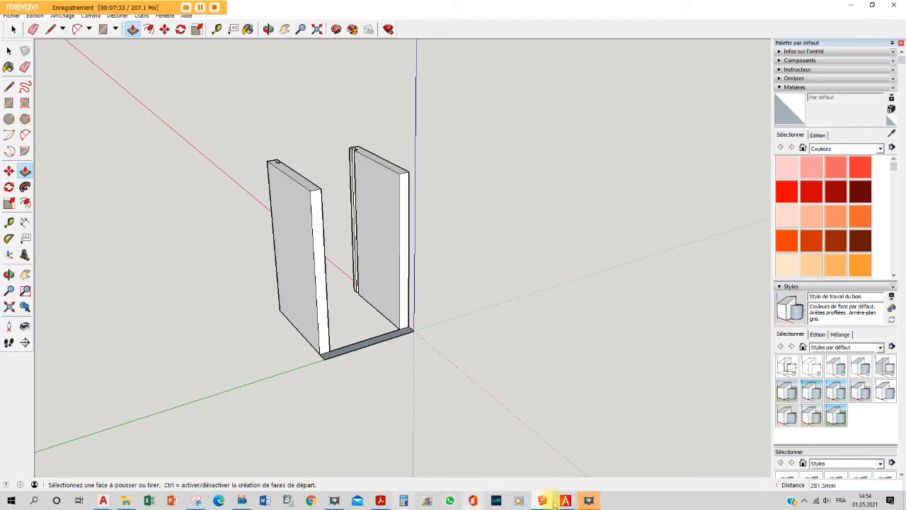
Switch to the PDF plan in PDF Architect and examine the back board's height dimensions in the side section view
mouse_move(542, 500)
click(526, 467)
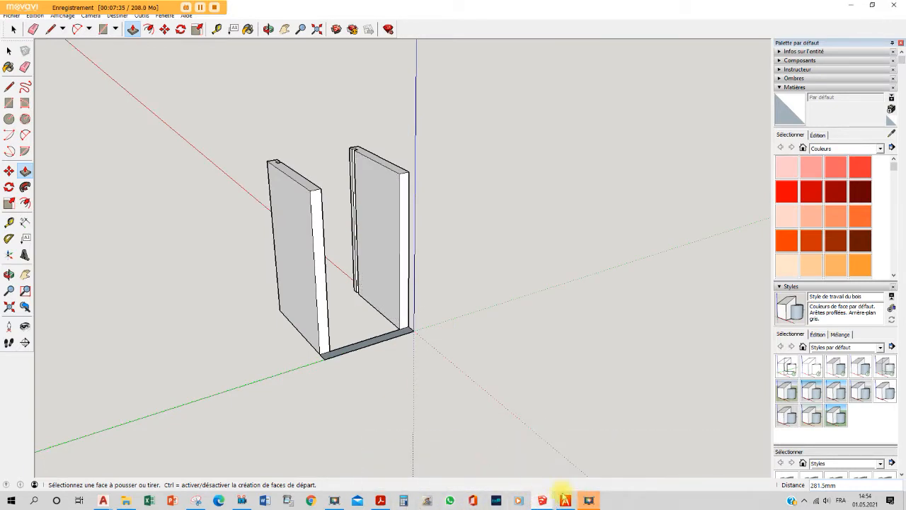
click(564, 499)
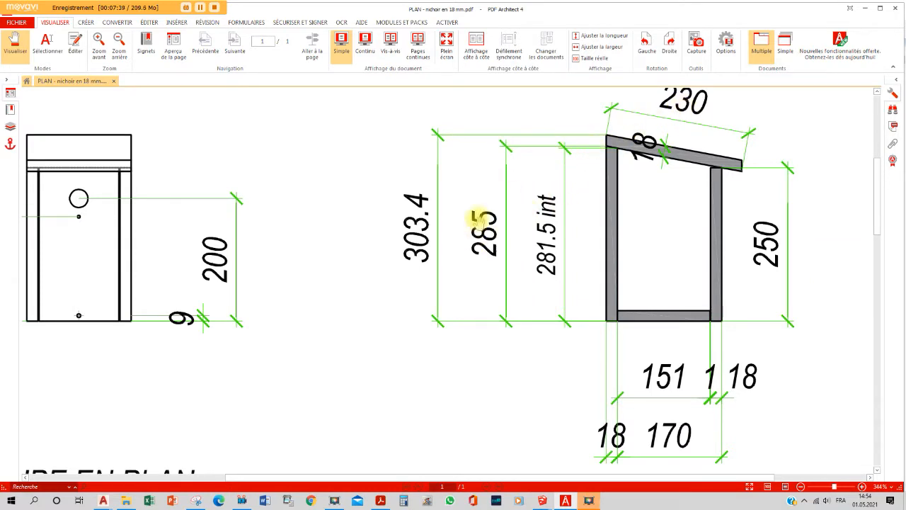
scroll(559, 226, up, 1)
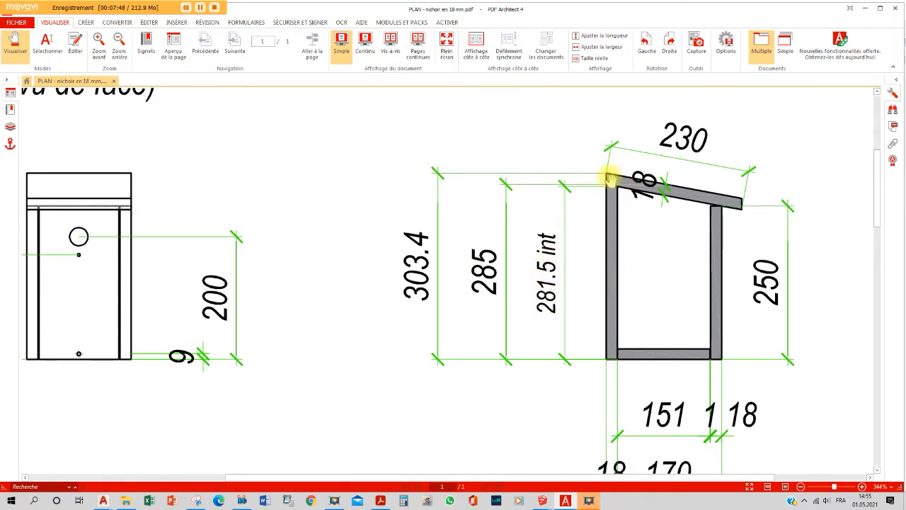
Return to SketchUp and extrude the back board upward 285 mm
mouse_move(542, 500)
click(494, 465)
click(377, 344)
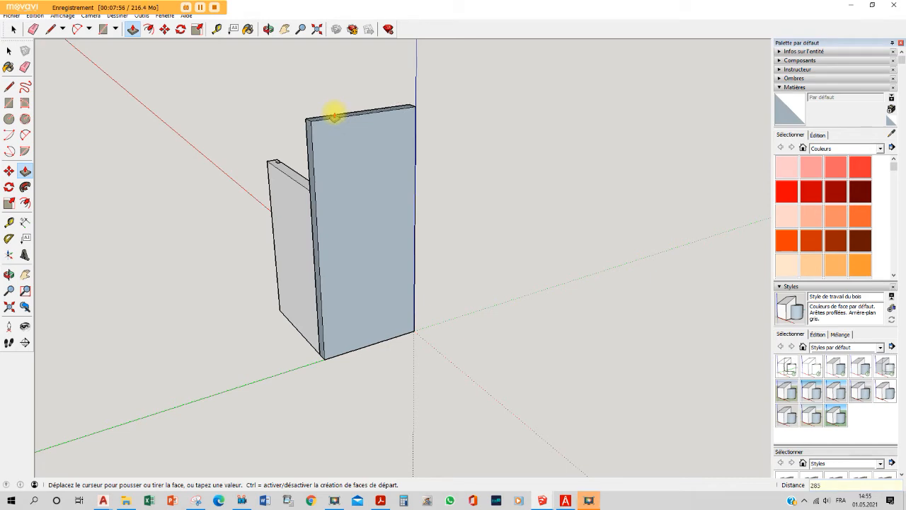
key(Return)
Draw a diagonal bevel line across the back board's end, from its outer top corner to the side board's top corner
middle_drag(355, 214, 475, 235)
scroll(355, 225, up, 3)
middle_drag(374, 227, 492, 137)
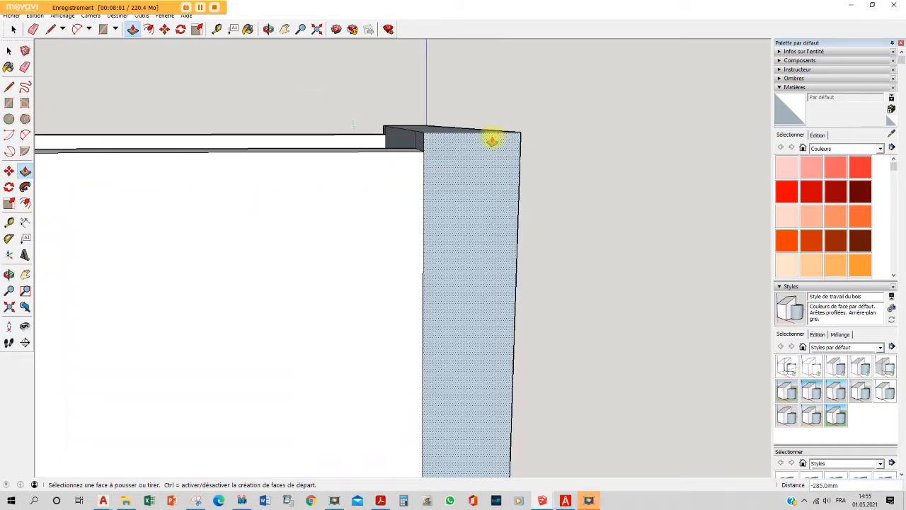
click(54, 30)
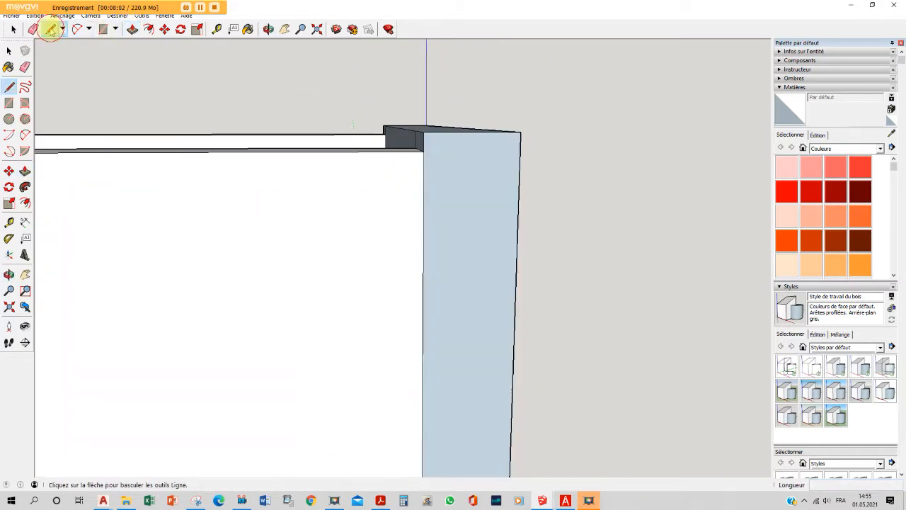
click(522, 132)
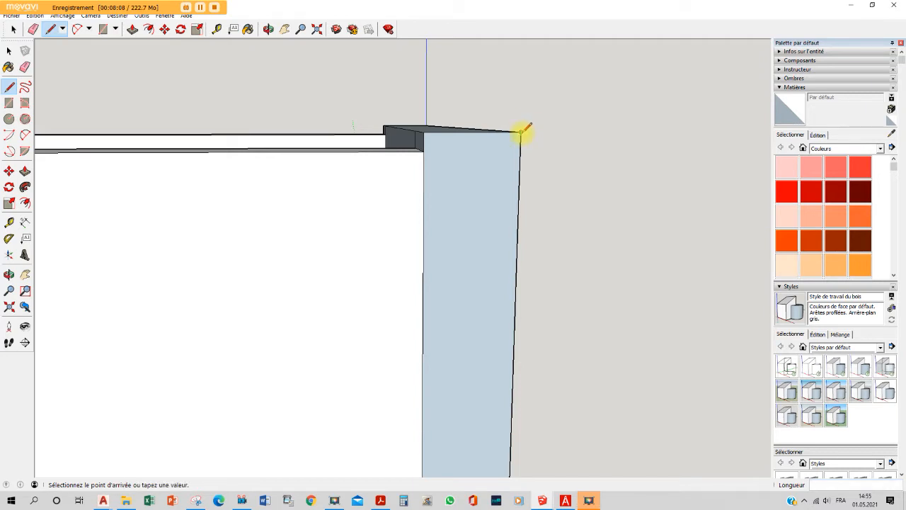
click(423, 150)
middle_drag(522, 131, 419, 142)
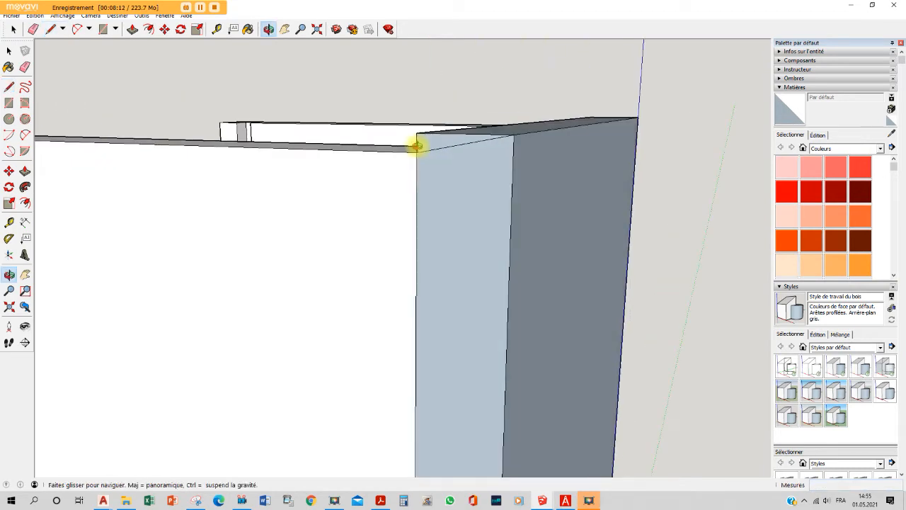
Cut the bevel along the back board's top by pushing the wedge away in stages of 18 mm, 134 mm and 18 mm
click(132, 29)
click(132, 30)
middle_drag(385, 61, 500, 212)
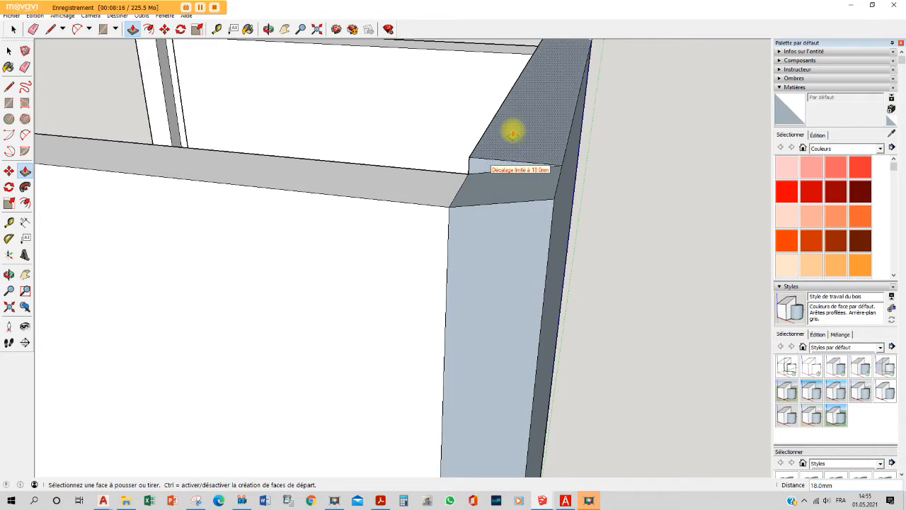
middle_drag(479, 166, 682, 148)
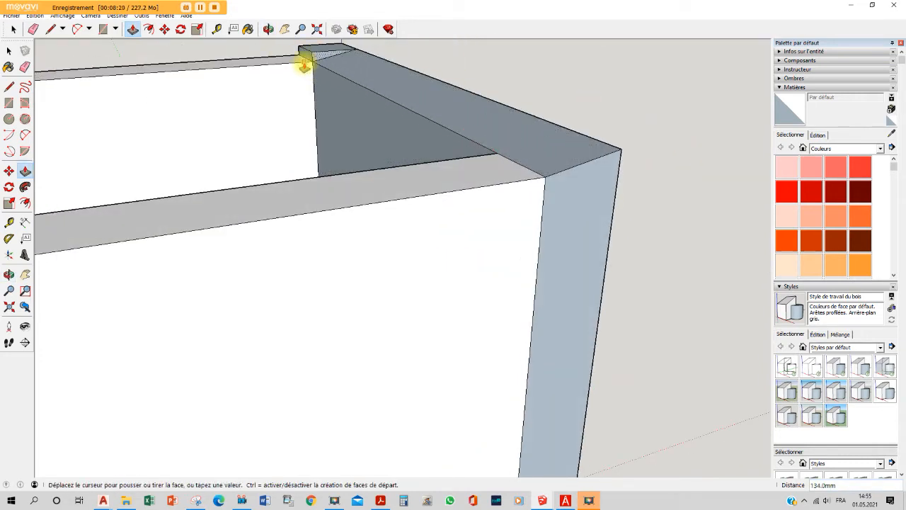
click(310, 55)
click(300, 54)
Check the front height dimension in the PDF plan's side section and return to SketchUp
middle_drag(680, 146, 599, 129)
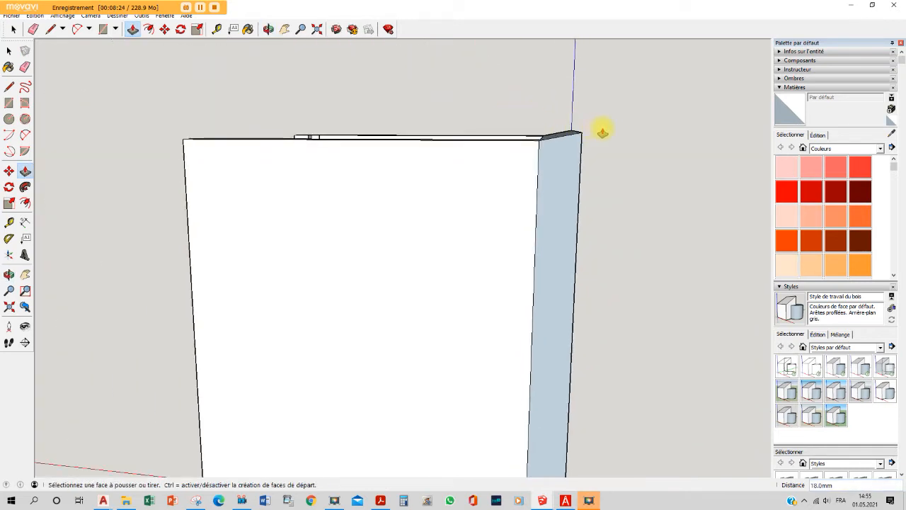
middle_drag(545, 145, 591, 383)
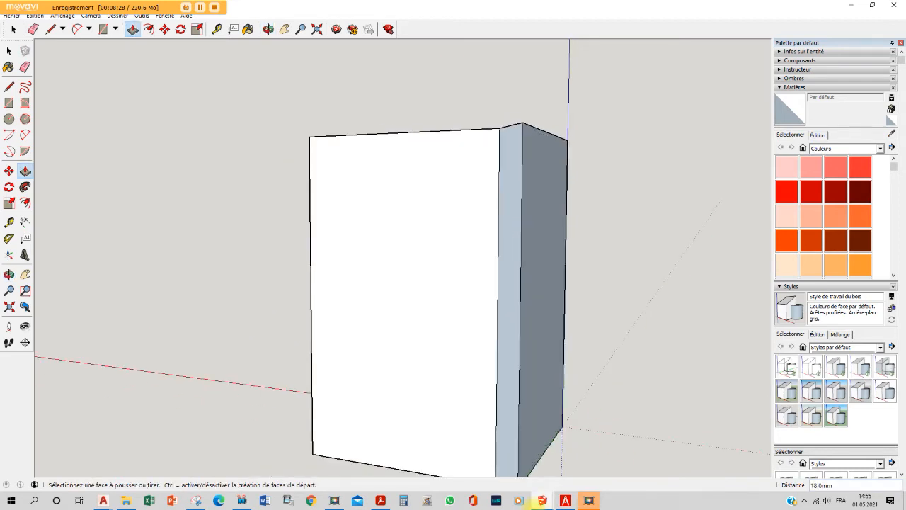
click(565, 500)
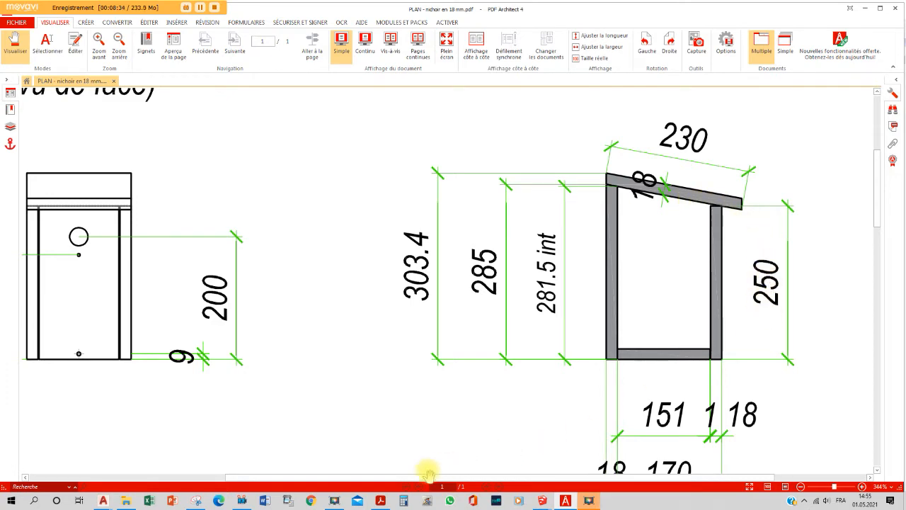
click(238, 502)
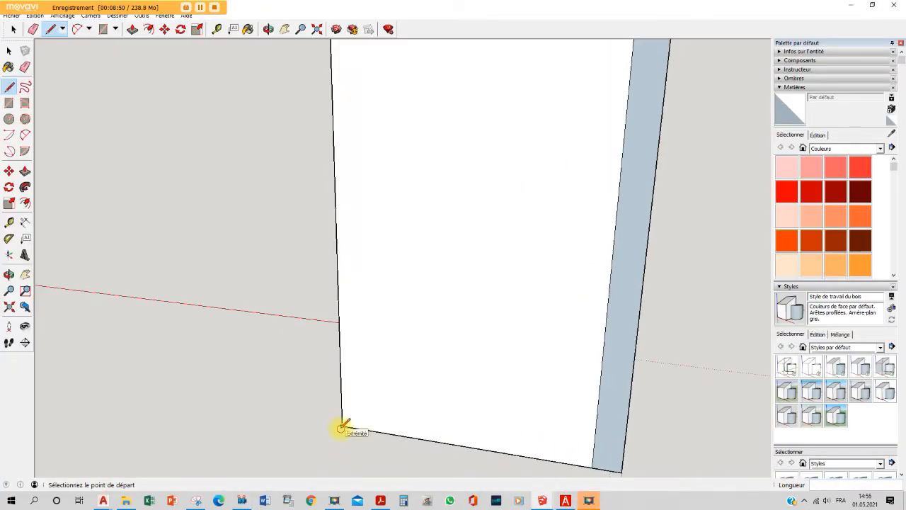
Mark 250 mm up the free edge of the side board opposite the red axis and draw a sloped line to its rear top corner
click(341, 428)
middle_drag(313, 259, 517, 299)
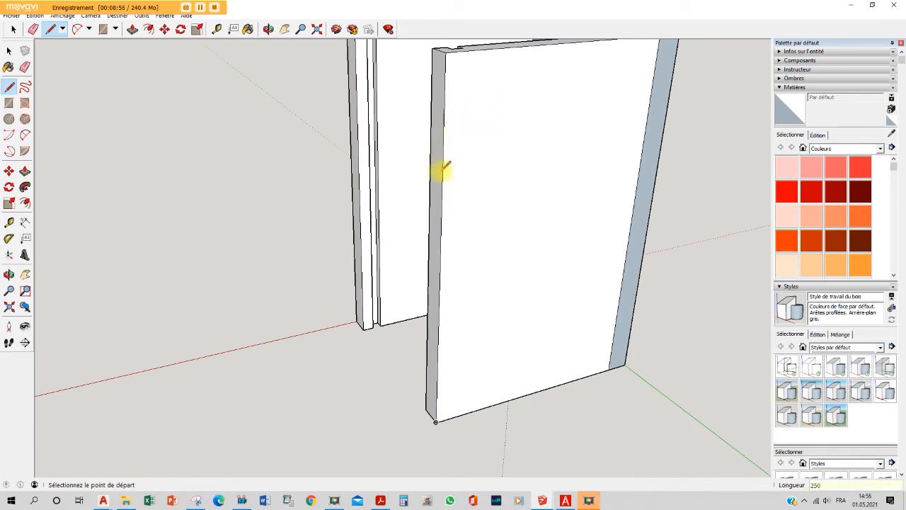
click(445, 103)
middle_drag(444, 104, 370, 158)
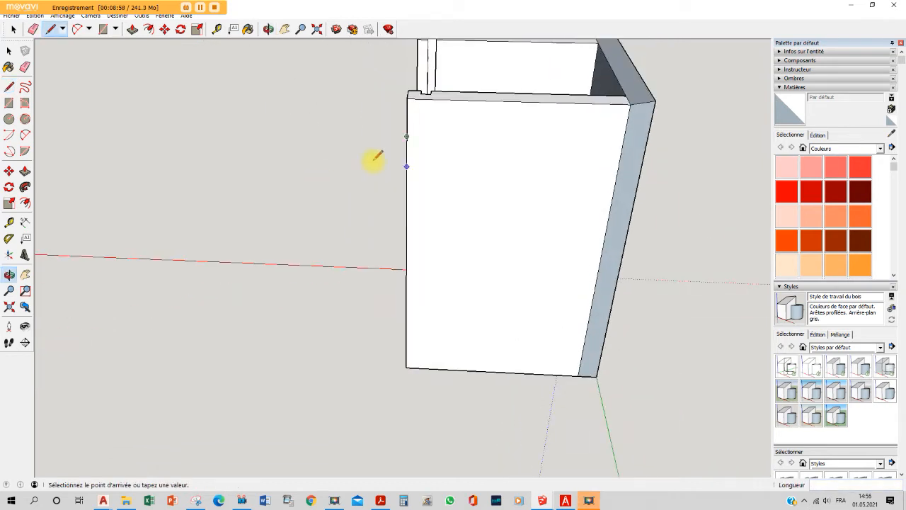
click(630, 105)
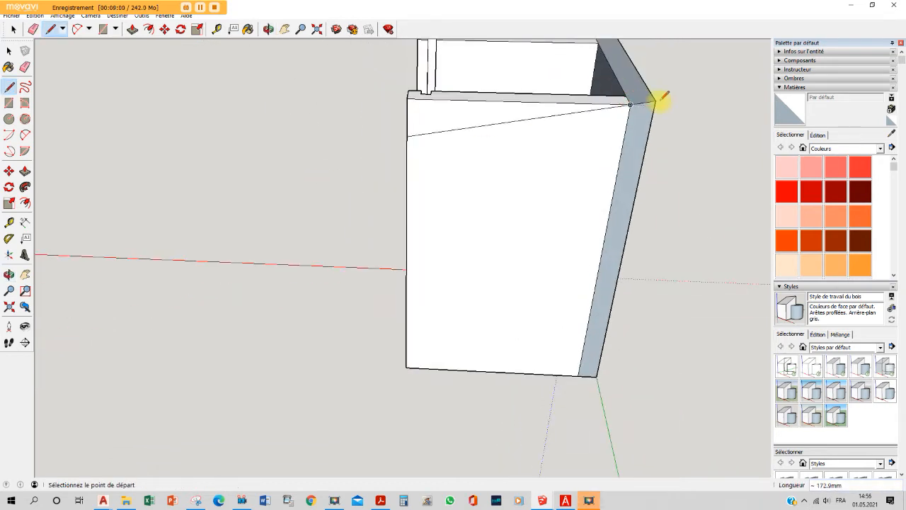
scroll(655, 97, up, 3)
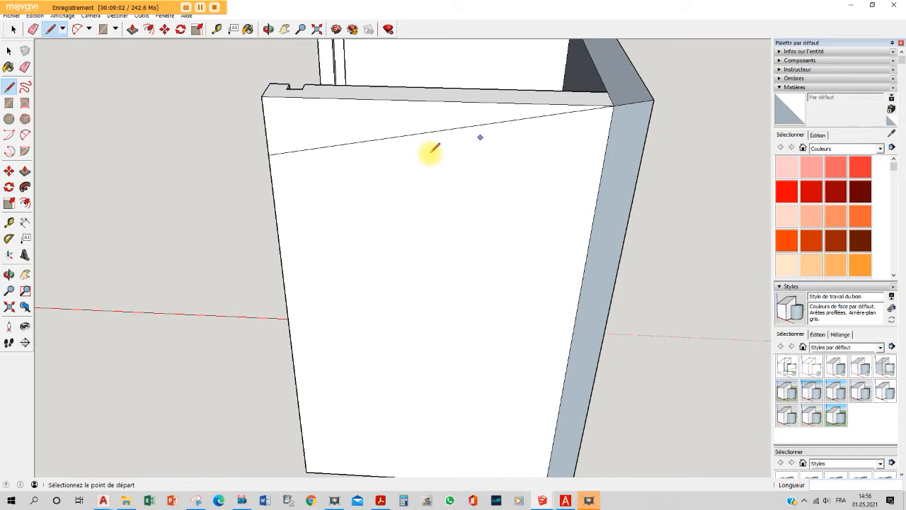
Push the wedge above the sloped line through the side board's thickness, 11 mm to the groove and the remaining 7 mm
key(space)
click(132, 29)
click(340, 128)
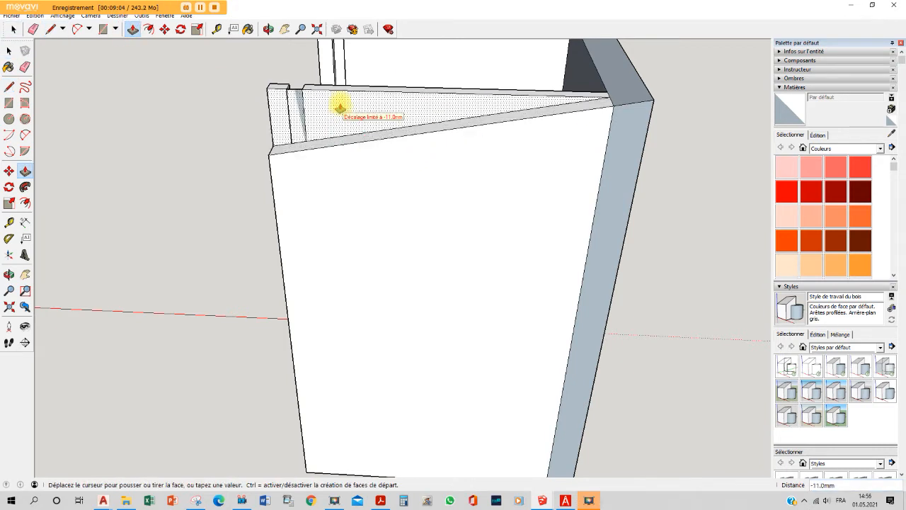
click(343, 106)
click(346, 113)
click(345, 104)
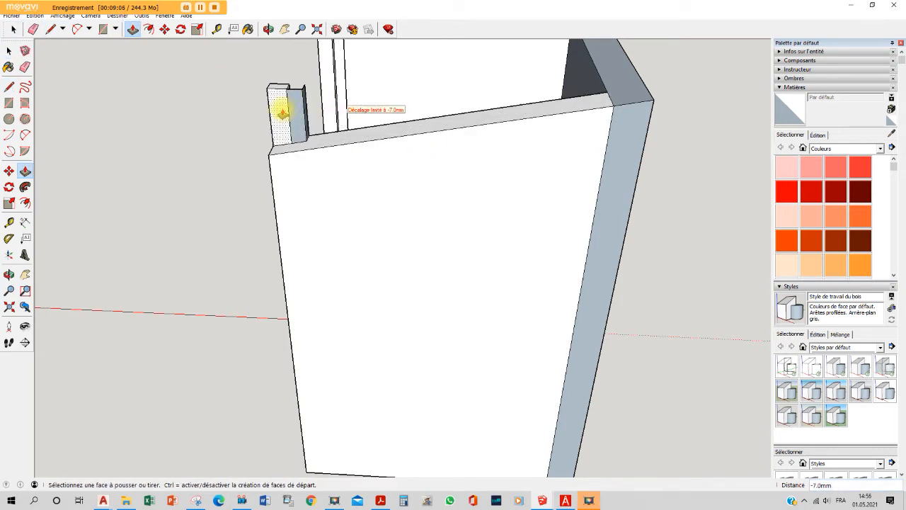
click(280, 112)
click(281, 102)
Delete the leftover groove faces standing above the sloped top of the cut side board
middle_drag(301, 120, 231, 270)
middle_drag(302, 167, 307, 154)
key(space)
click(303, 169)
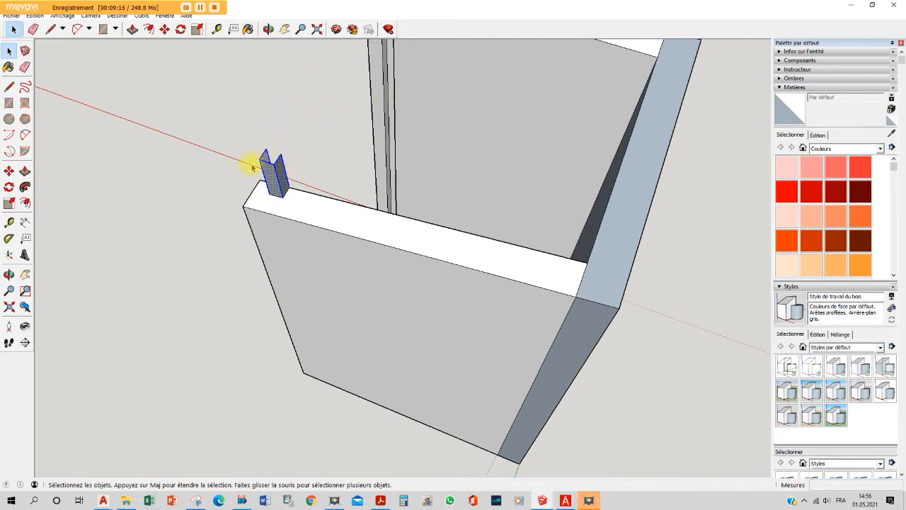
middle_drag(251, 165, 265, 139)
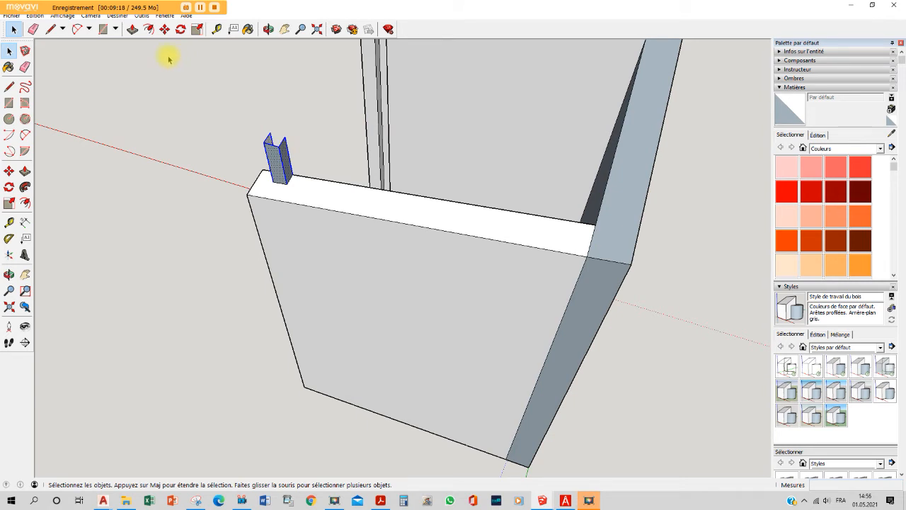
click(258, 151)
Mark the same 250 mm height on the red-axis side board's free edge and draw a sloped line to its rear top corner
middle_drag(259, 148, 481, 146)
click(50, 29)
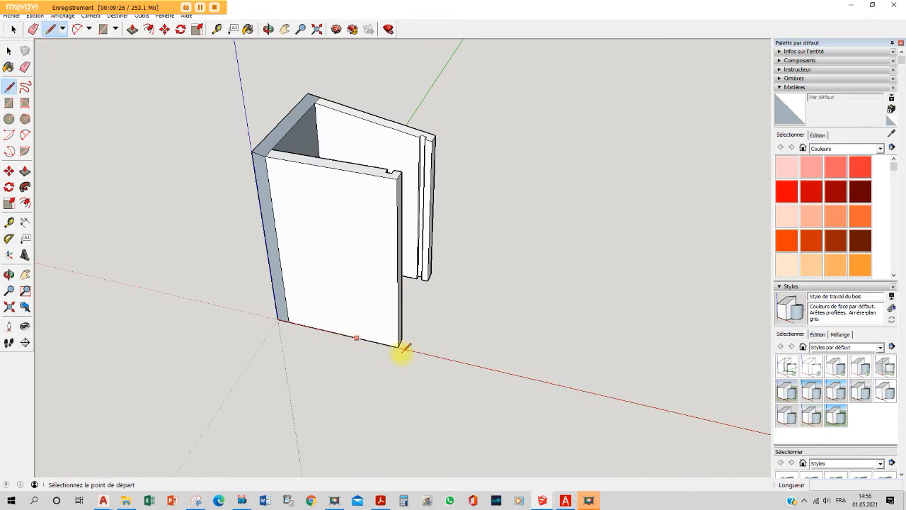
scroll(397, 339, up, 5)
click(396, 338)
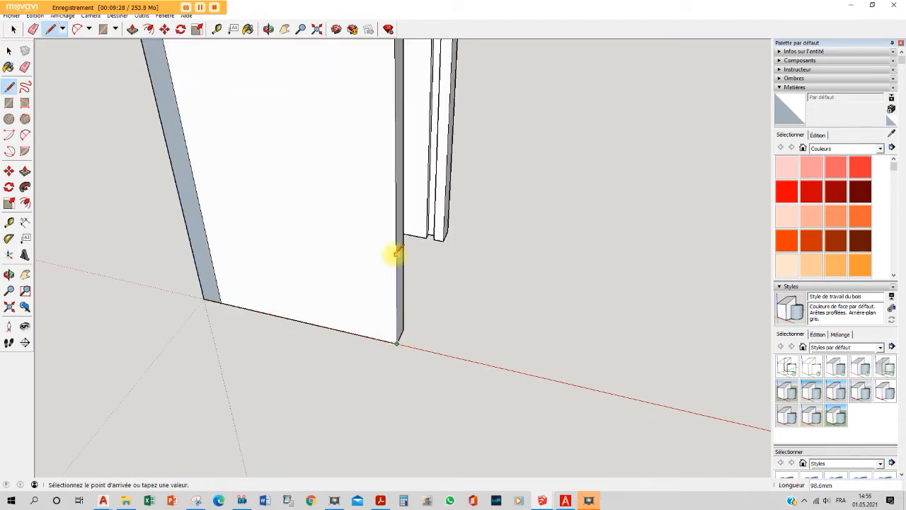
key(Return)
scroll(387, 145, down, 3)
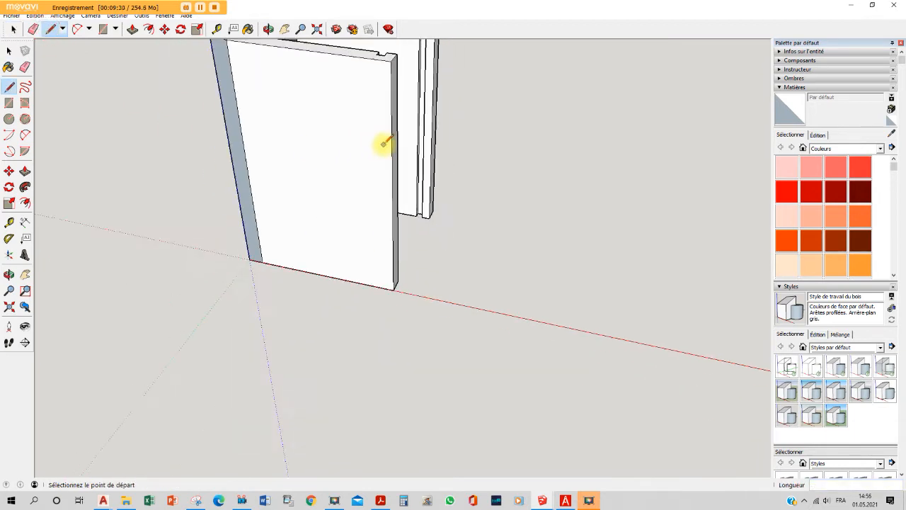
click(392, 103)
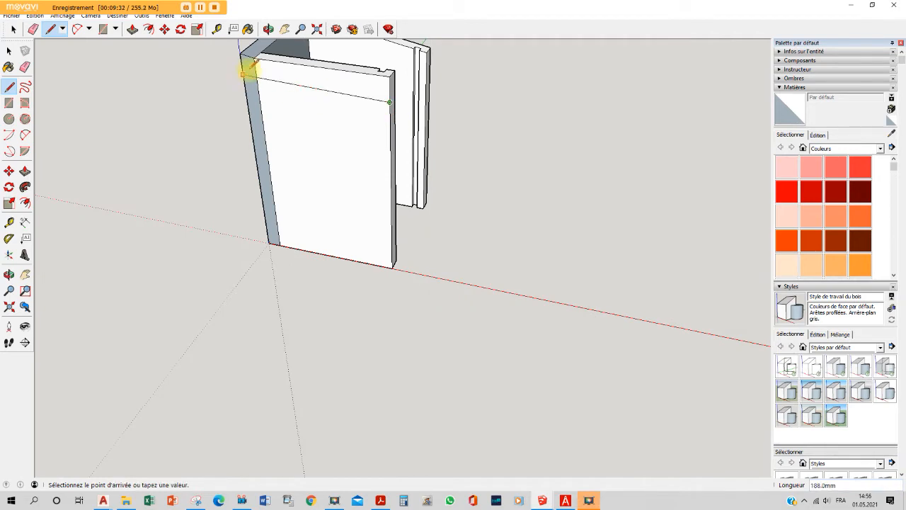
click(254, 59)
Cut away the wedge above the slope on the red-axis side board, pushing 11 mm to the groove and the remaining 7 mm
click(133, 29)
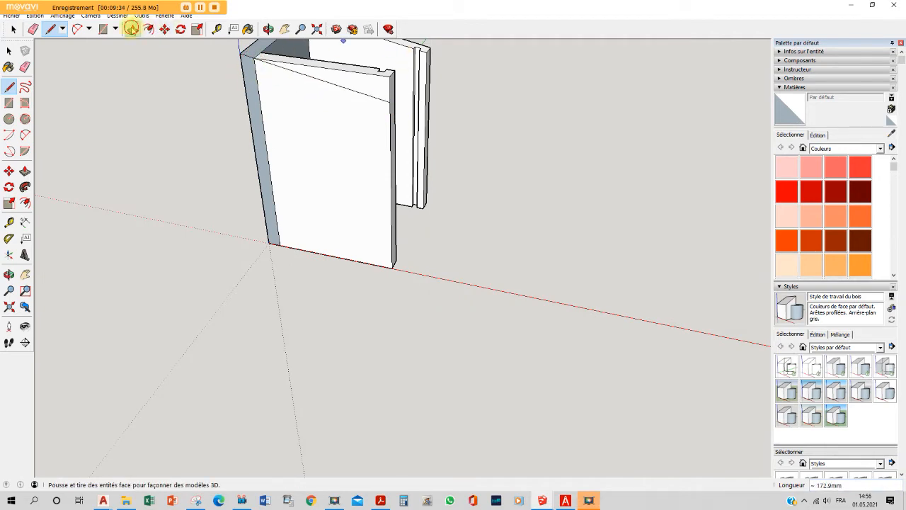
scroll(314, 61, up, 4)
click(385, 121)
click(392, 104)
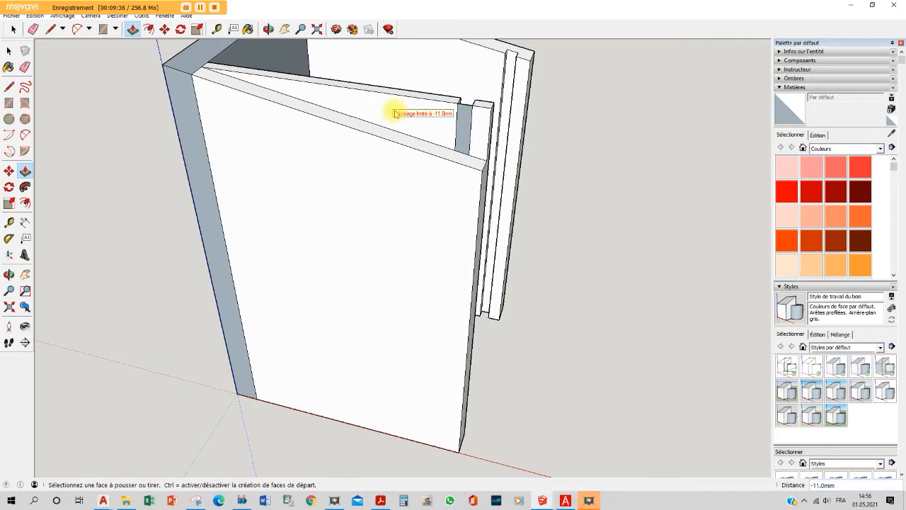
click(401, 101)
click(405, 93)
click(485, 120)
click(485, 118)
Delete the leftover groove faces projecting above the sloped top of the red-axis side board
middle_drag(473, 128, 649, 174)
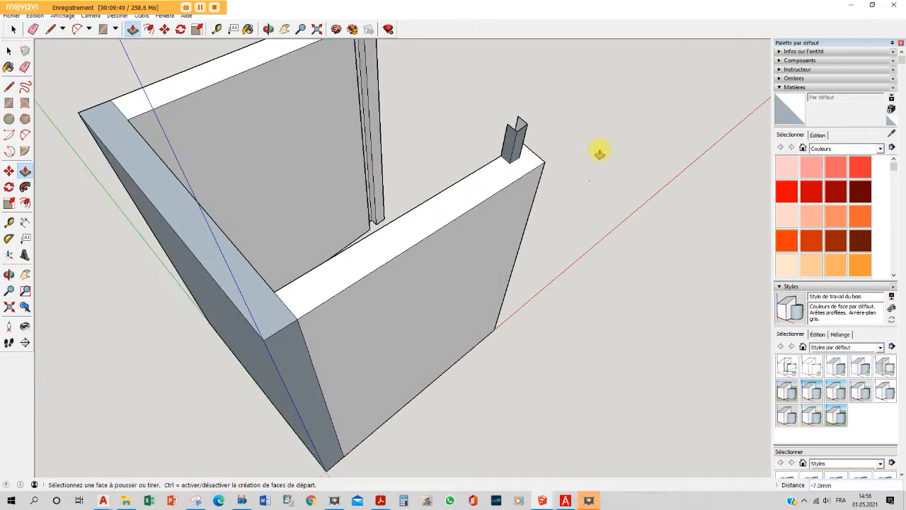
scroll(538, 101, up, 6)
key(space)
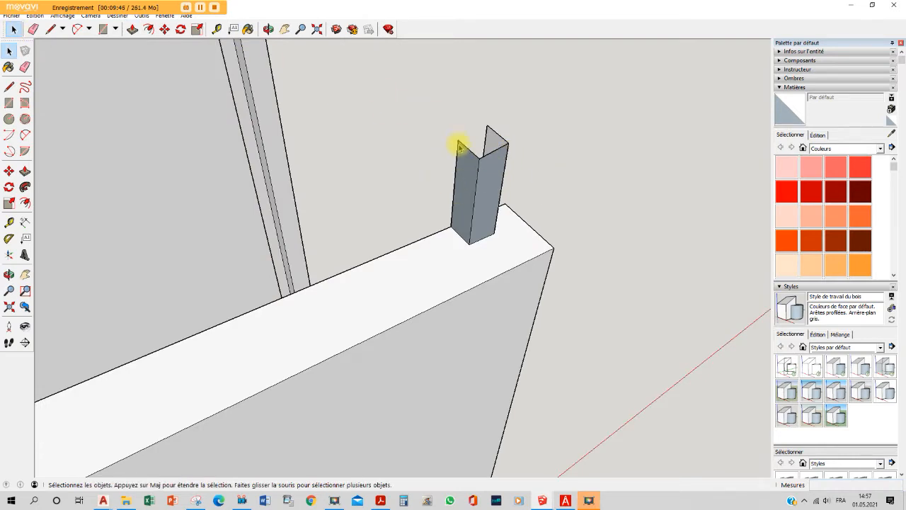
drag(397, 90, 400, 89)
key(Delete)
Draw a floor-thickness line on the red-axis side board's inner face, up from the back bottom corner and along to the groove
middle_drag(455, 132, 8, 113)
scroll(348, 209, down, 2)
middle_drag(347, 209, 244, 257)
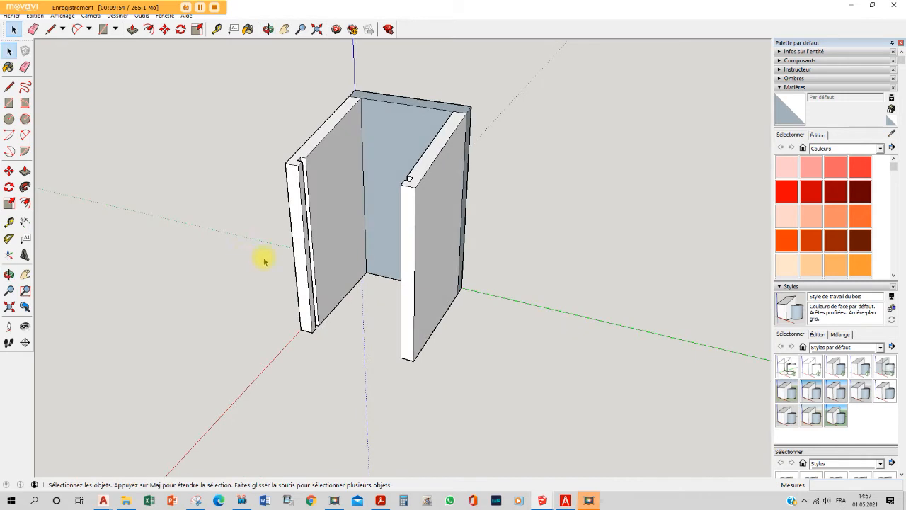
scroll(353, 320, up, 4)
click(52, 32)
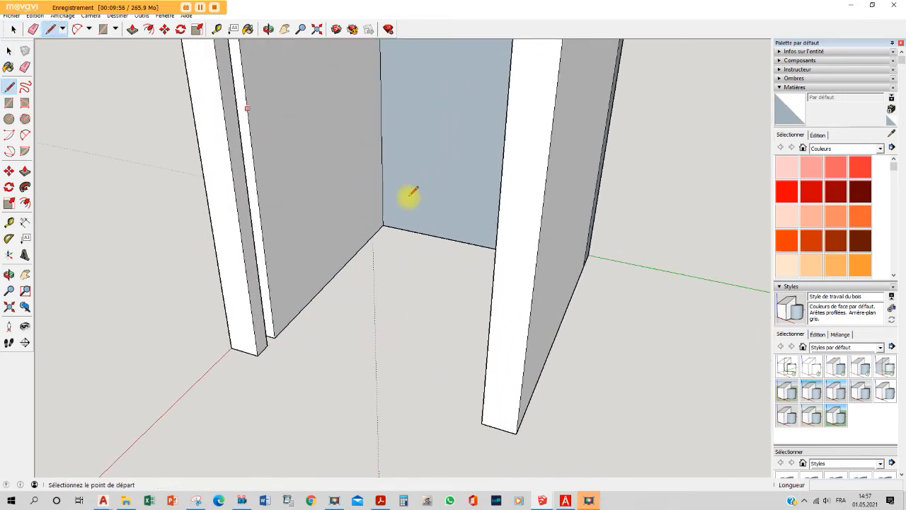
click(383, 225)
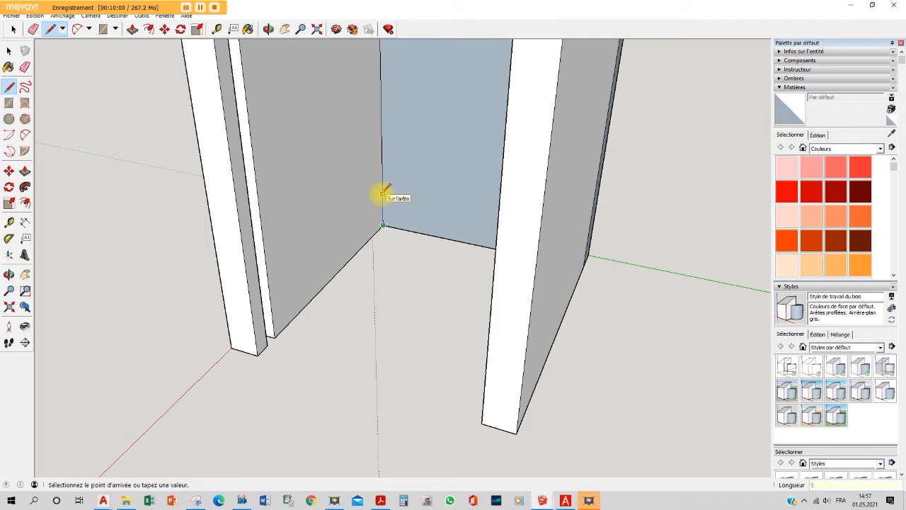
click(382, 204)
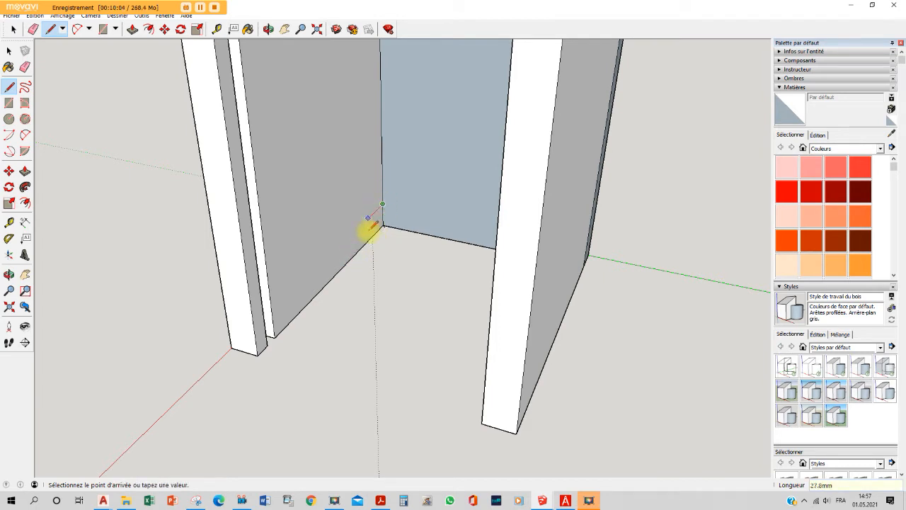
scroll(275, 312, up, 2)
click(274, 313)
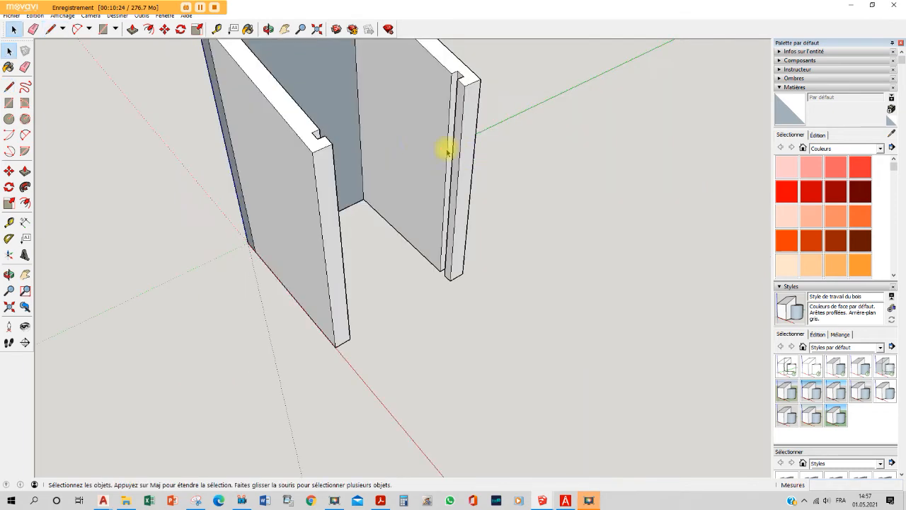
Extrude the thin floor strip on the red-axis side board's inner face across to the opposite side board, forming the floor
click(415, 138)
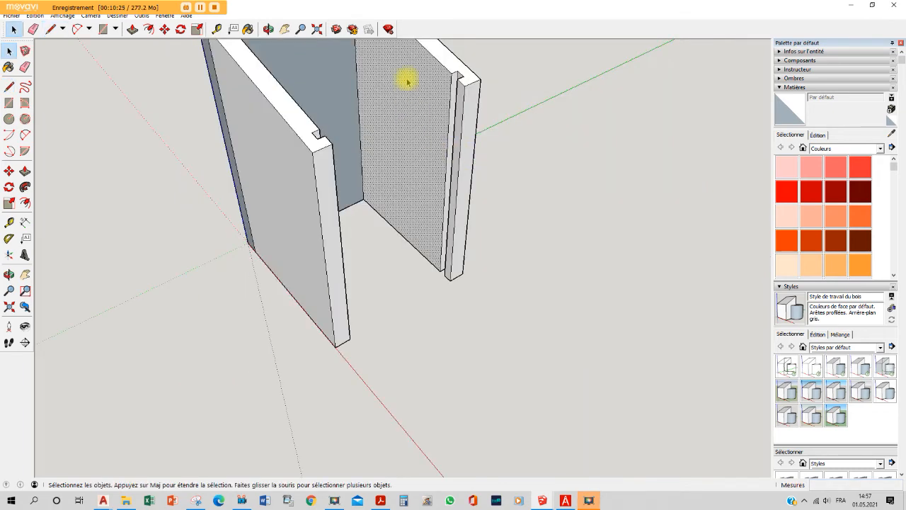
mouse_move(443, 101)
middle_down()
mouse_move(182, 125)
mouse_move(337, 111)
mouse_move(339, 128)
middle_up()
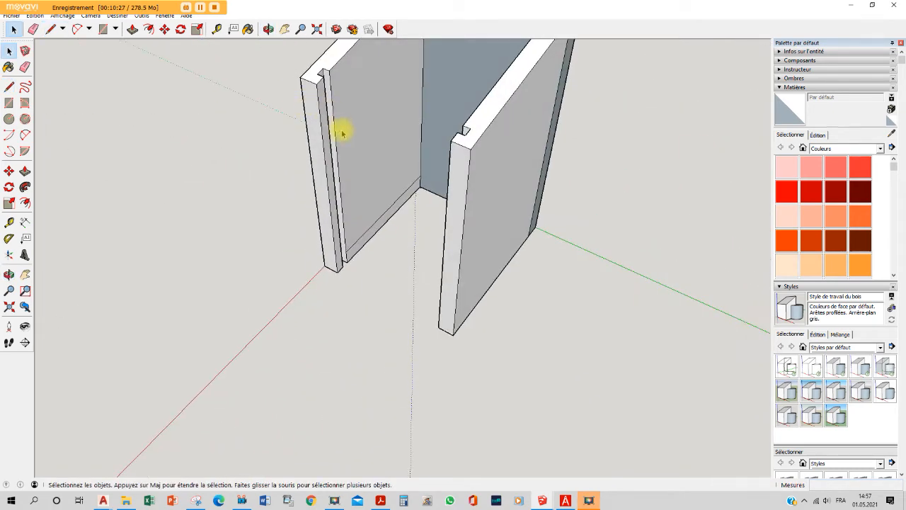
scroll(347, 131, up, 3)
click(376, 145)
click(403, 264)
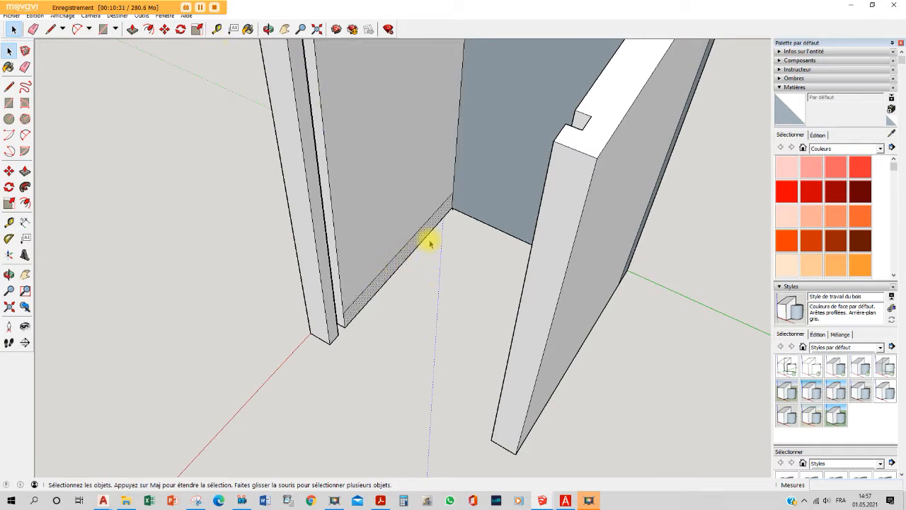
click(132, 29)
middle_drag(408, 231, 370, 271)
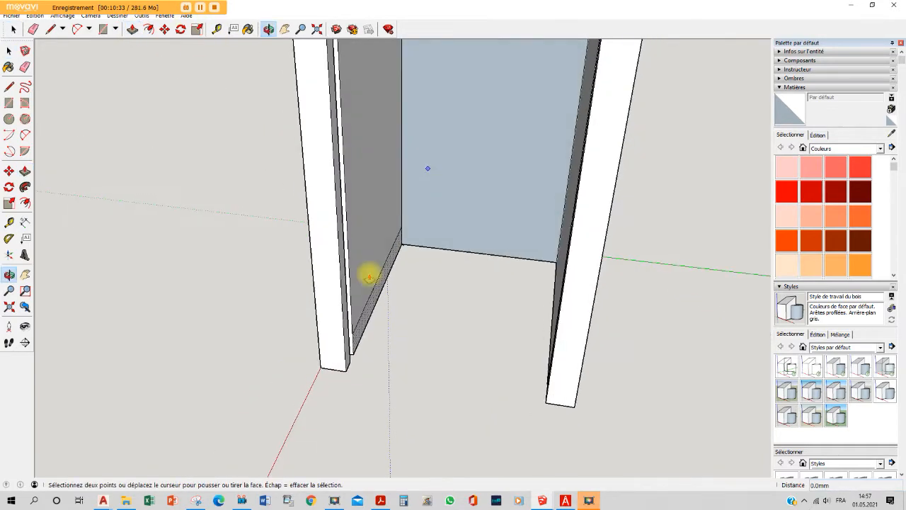
click(370, 322)
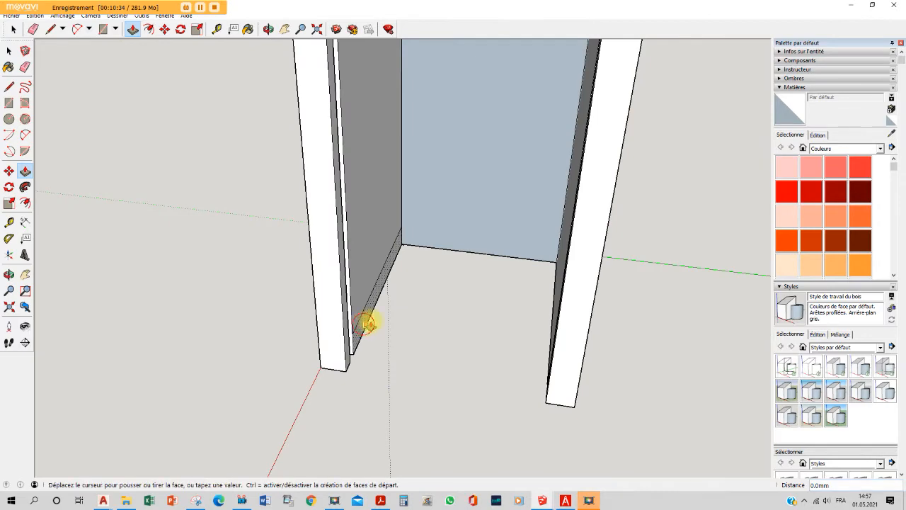
click(547, 399)
middle_drag(467, 356, 354, 289)
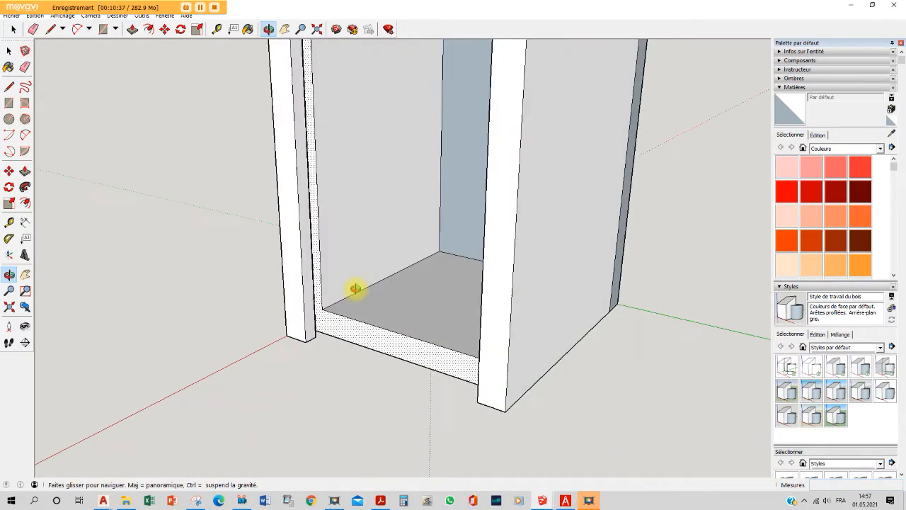
Push the floor's front face 1 mm back towards the rear board
scroll(337, 316, up, 2)
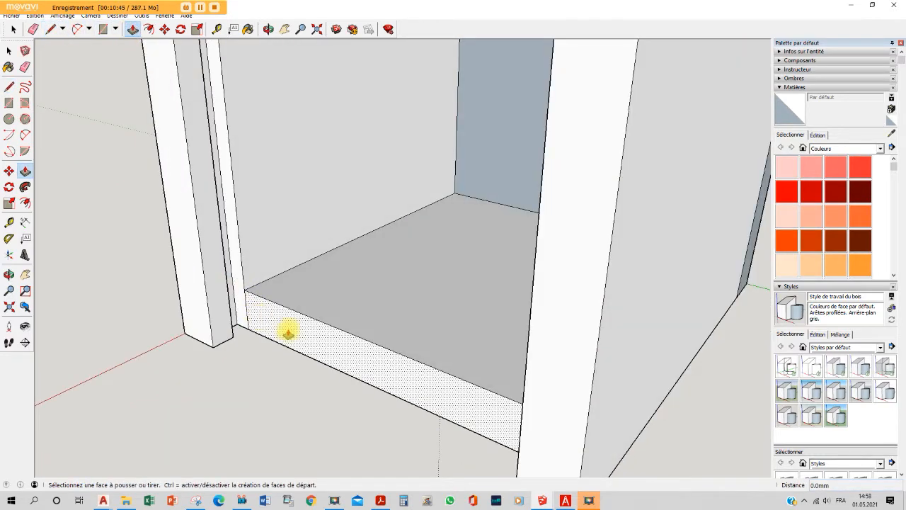
click(292, 329)
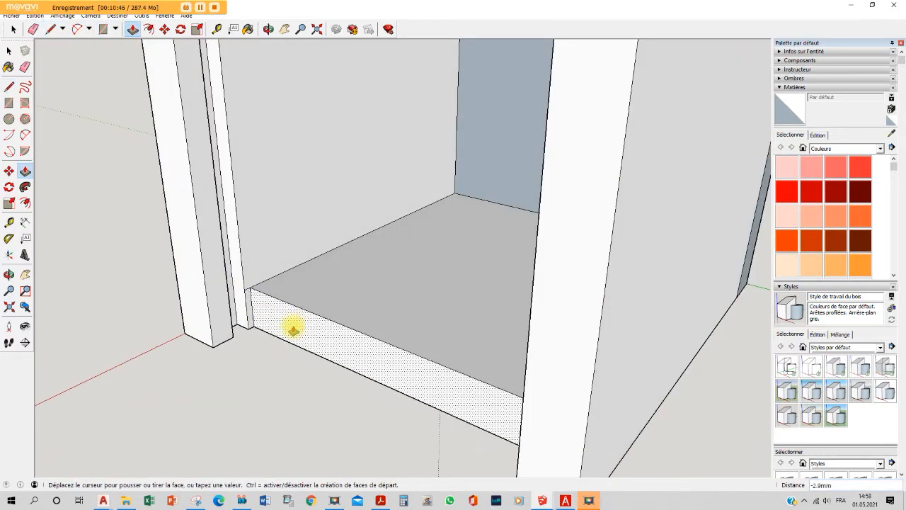
click(284, 307)
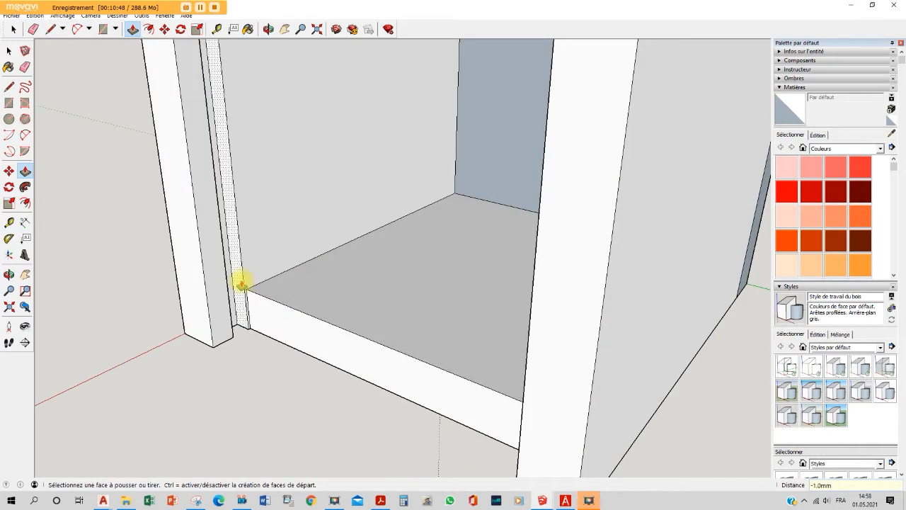
scroll(241, 283, up, 2)
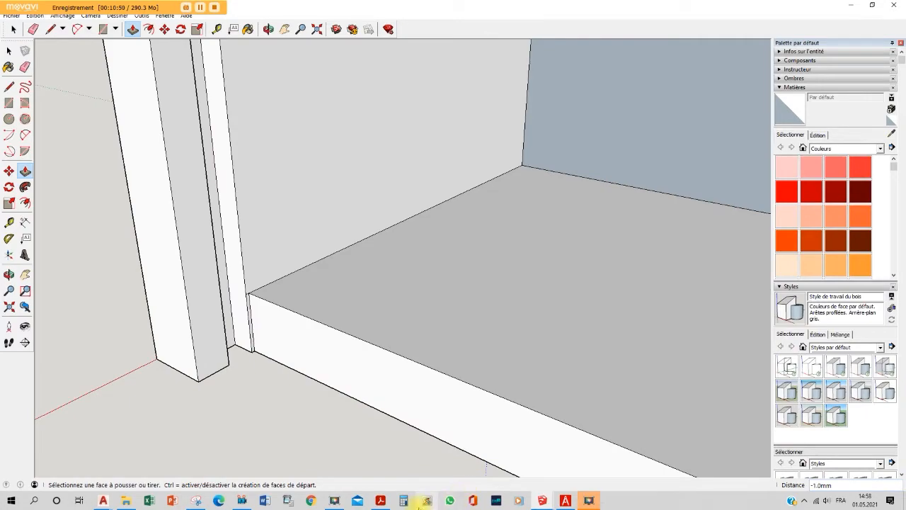
Switch to the PDF plan, examine the gap between floor and front board in the section view, and return to SketchUp
click(564, 500)
scroll(663, 360, up, 2)
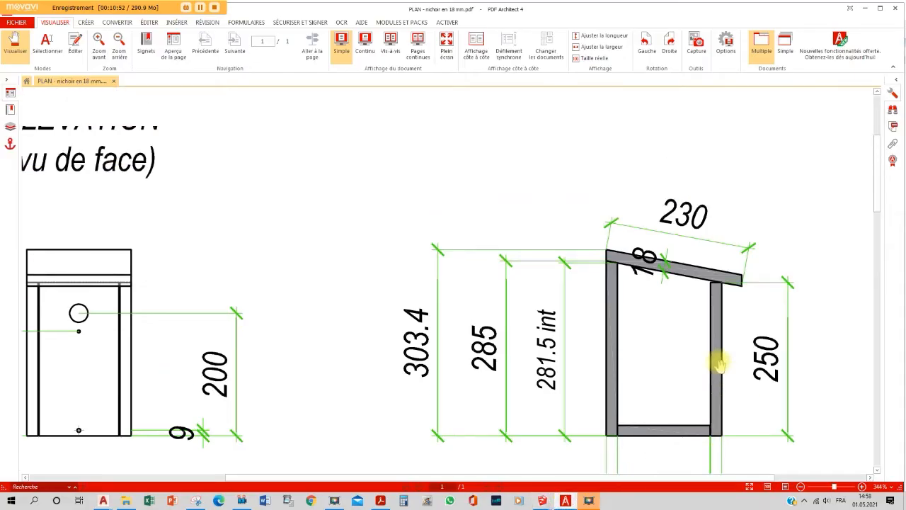
scroll(701, 347, down, 2)
ctrl+scroll(727, 386, up, 5)
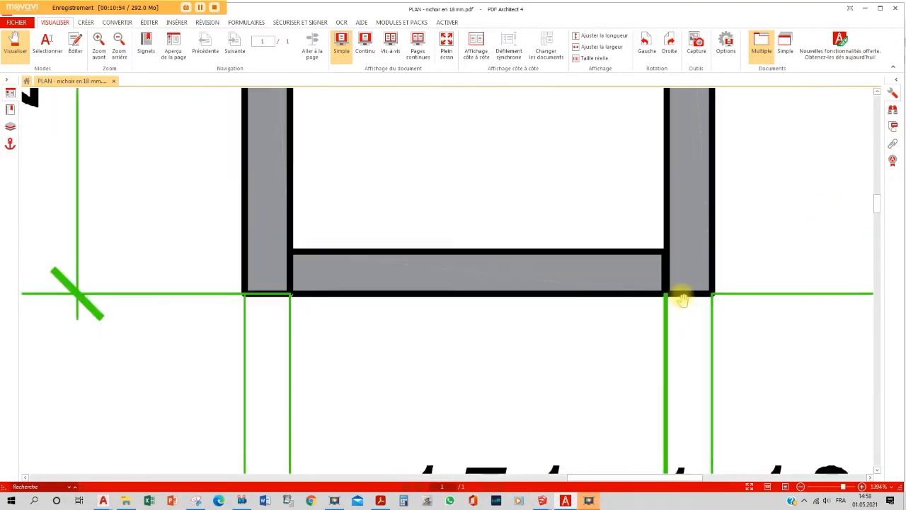
ctrl+scroll(652, 268, down, 5)
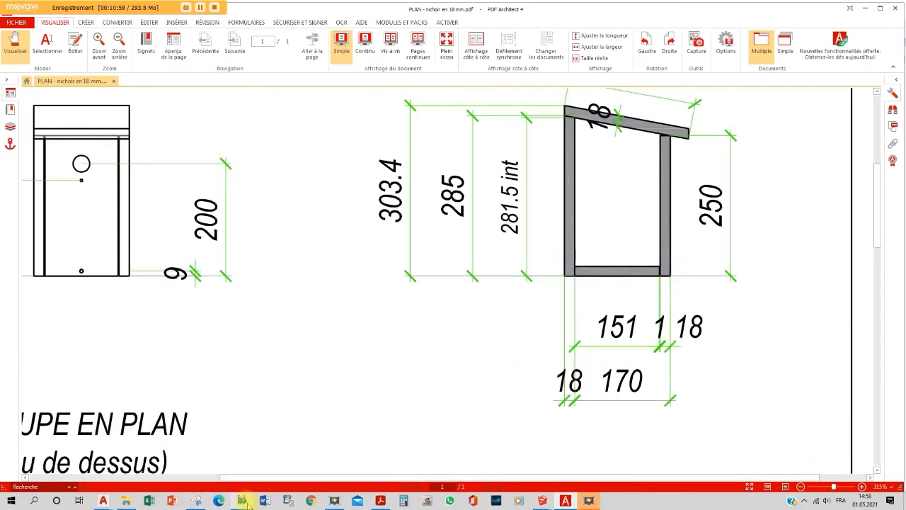
mouse_move(543, 500)
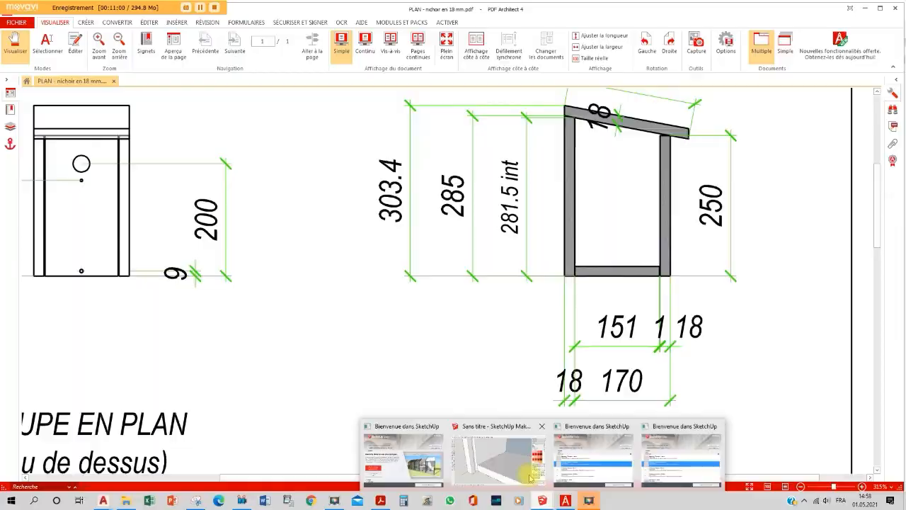
click(502, 453)
Delete the tiny leftover edge at the floor's recessed front corner on the red-axis side board
scroll(254, 298, up, 2)
key(space)
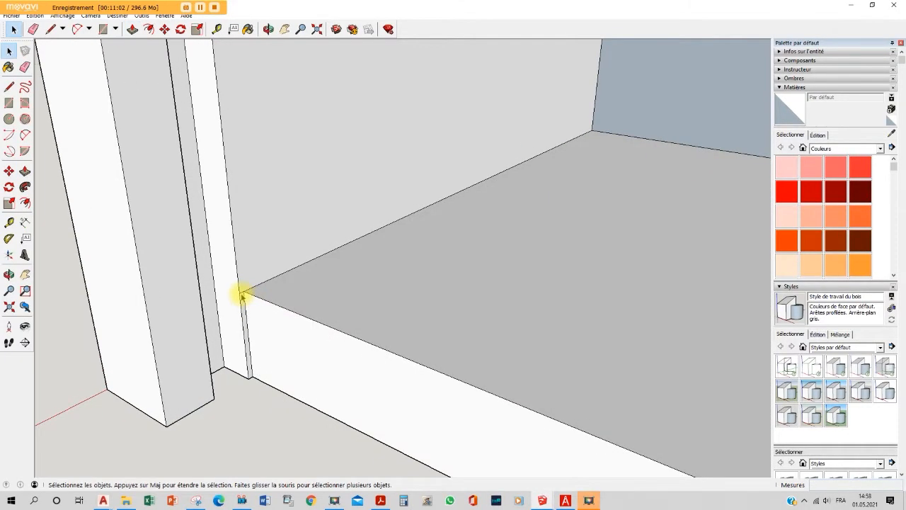
click(239, 290)
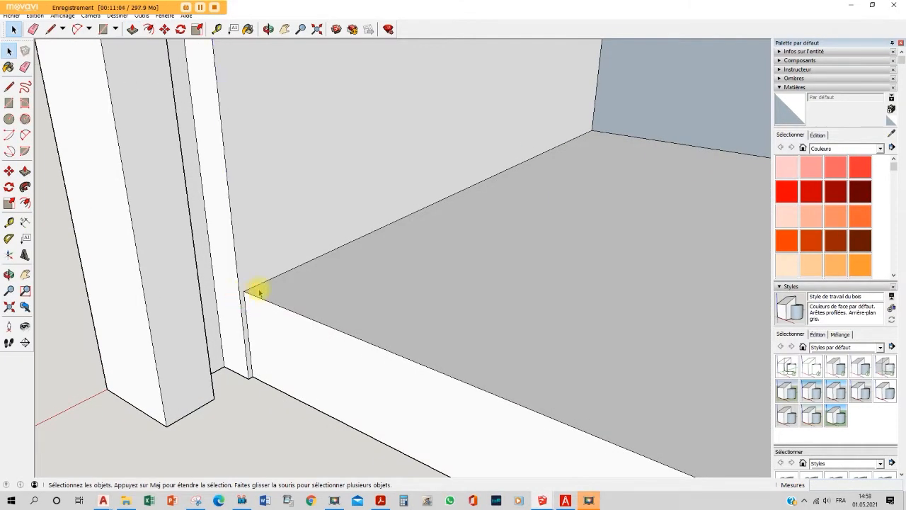
click(304, 334)
scroll(471, 375, down, 3)
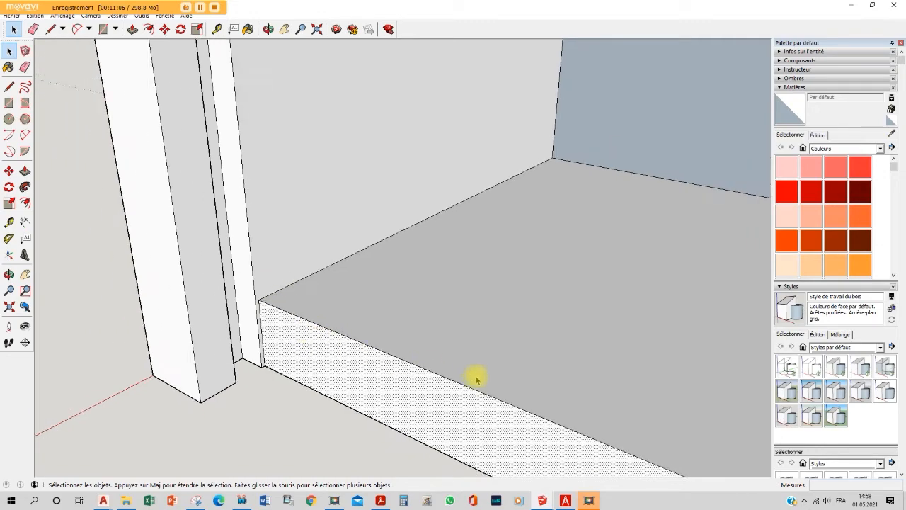
middle_drag(417, 377, 475, 343)
scroll(475, 343, down, 5)
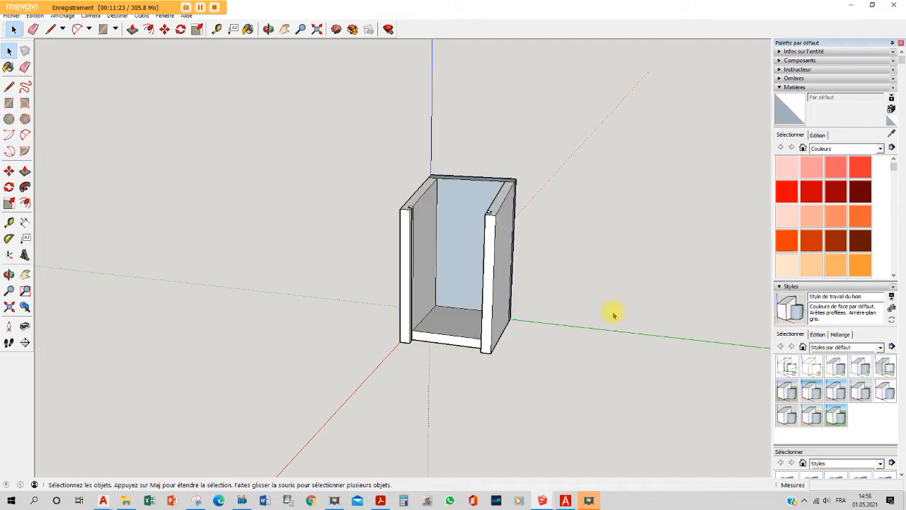
Select the entire birdhouse body, including walls and floor, and make it a group
drag(316, 132, 320, 134)
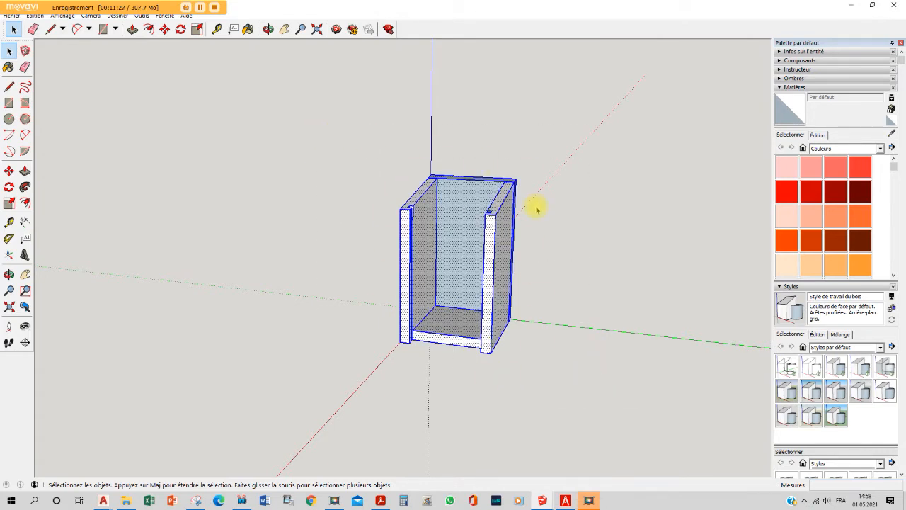
right_click(445, 222)
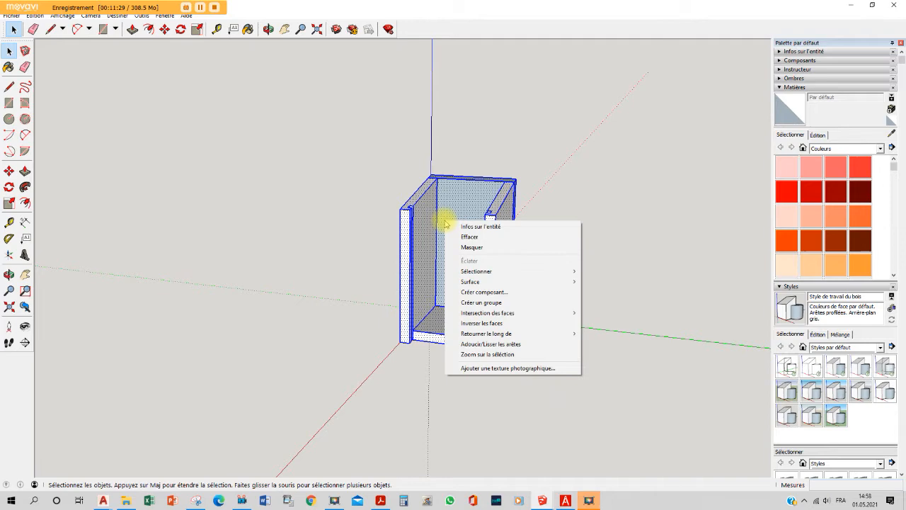
click(482, 303)
middle_drag(435, 263, 371, 170)
middle_drag(445, 196, 414, 318)
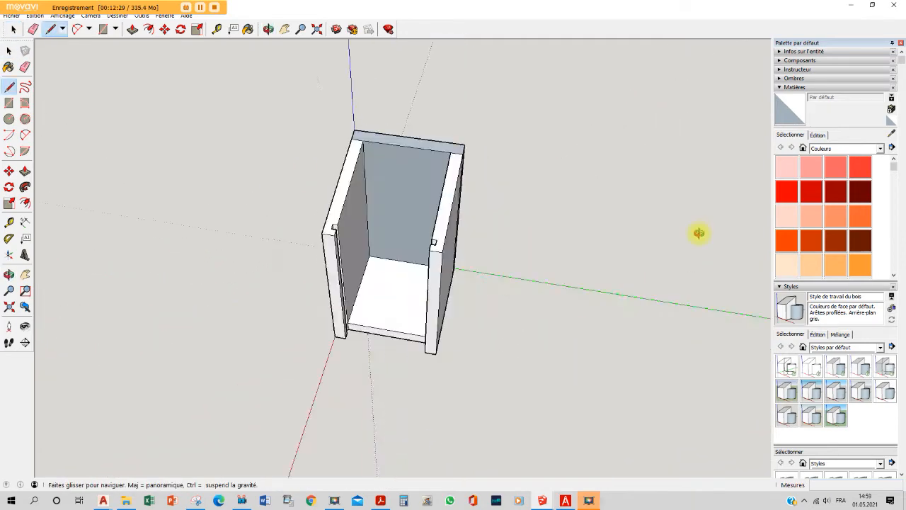
Trace lines between the outer corners of the sloped wall tops to close a roof face over the birdhouse
middle_drag(698, 230, 368, 106)
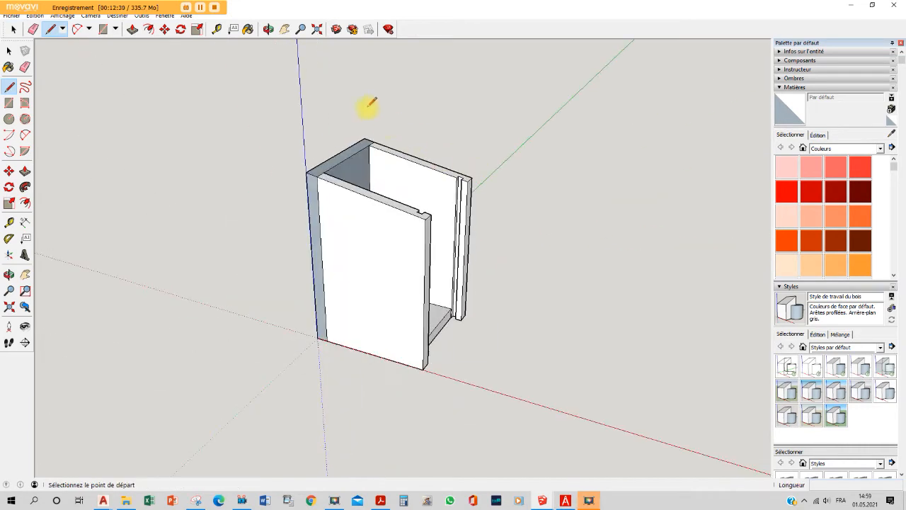
scroll(361, 158, up, 4)
middle_drag(359, 203, 249, 183)
click(241, 188)
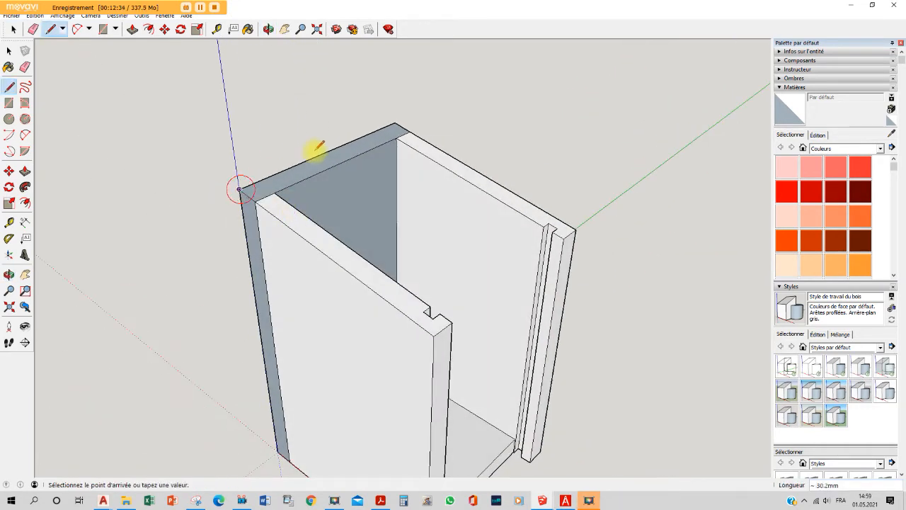
click(575, 227)
click(433, 335)
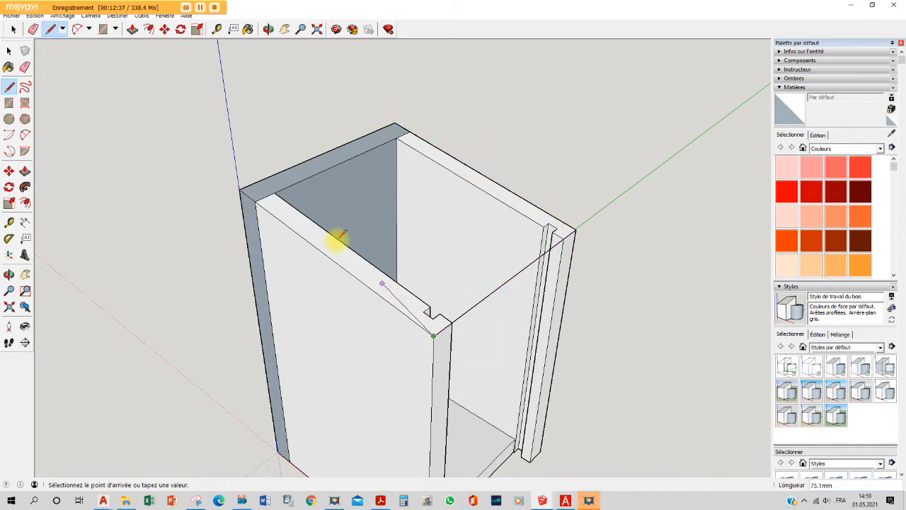
click(241, 188)
Extrude the sloped roof face upward by the 18 mm board thickness
key(p)
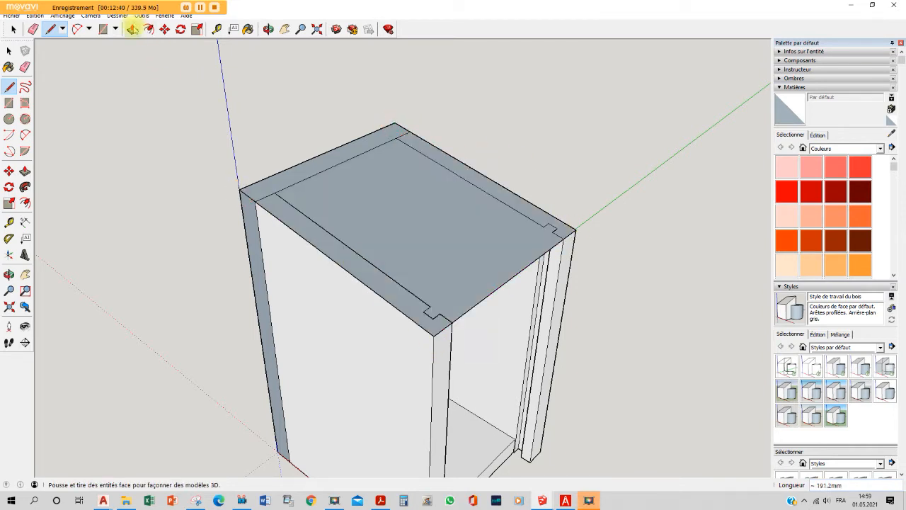
click(391, 211)
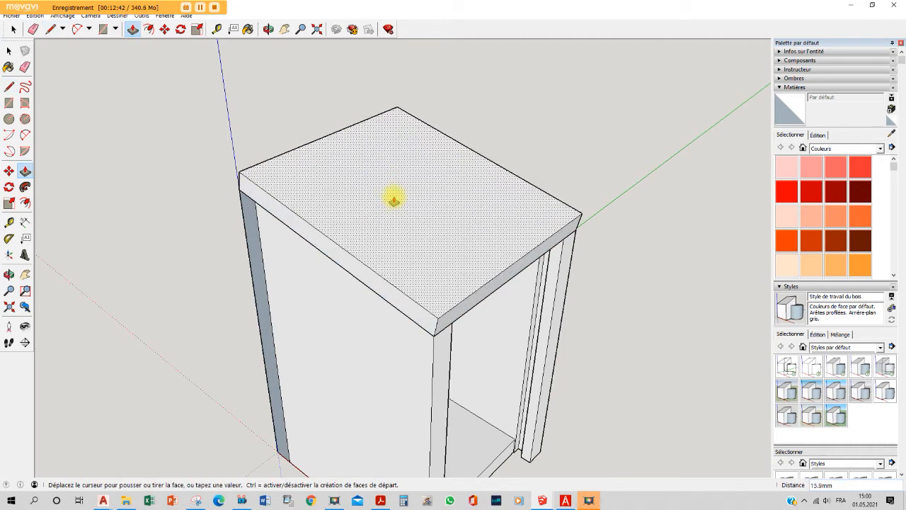
click(391, 198)
Extend the roof's top edge rearward and draw a vertical line up from its lower rear corner, closing a small triangle
mouse_move(427, 236)
middle_down()
mouse_move(579, 194)
mouse_move(674, 180)
mouse_move(738, 187)
middle_up()
key(l)
middle_drag(311, 170, 446, 223)
click(328, 194)
middle_drag(284, 186, 309, 225)
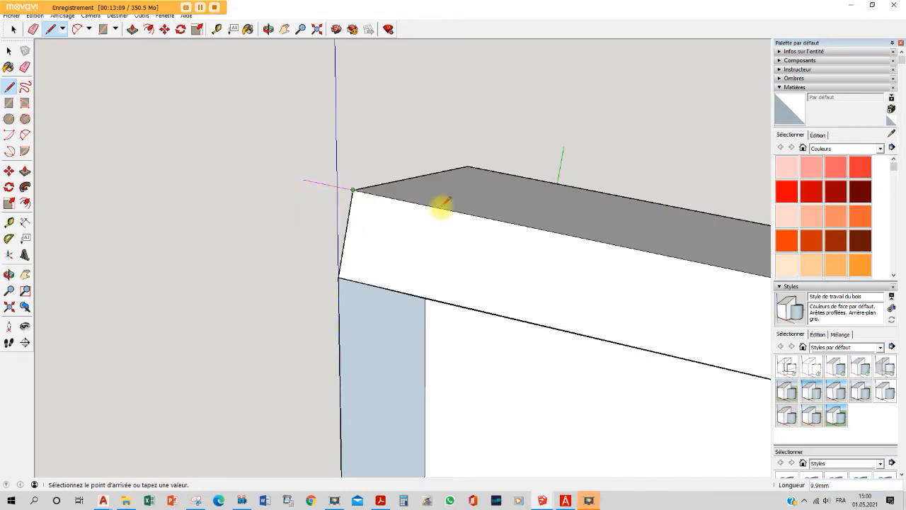
click(233, 165)
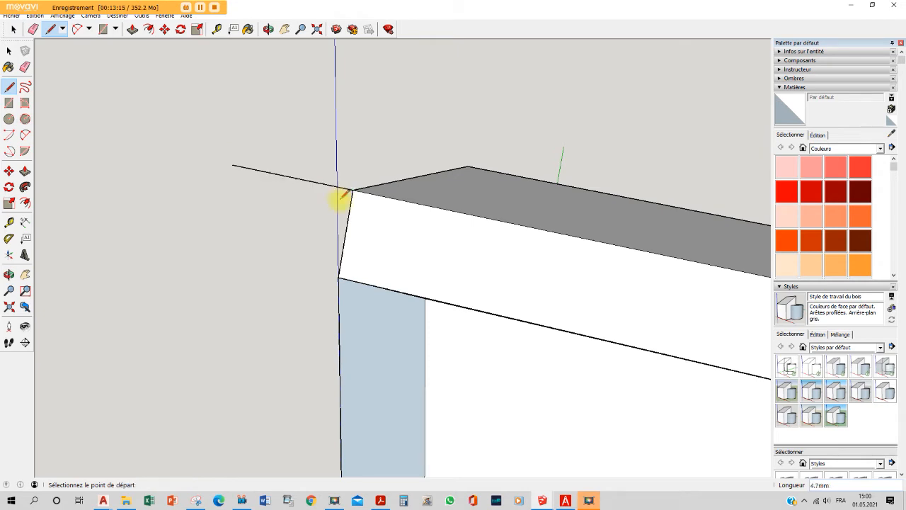
click(339, 277)
click(338, 187)
key(space)
Extrude the small triangle across the full roof width to the far rear corner, making the roof's back flush with the rear board
middle_drag(390, 259, 309, 204)
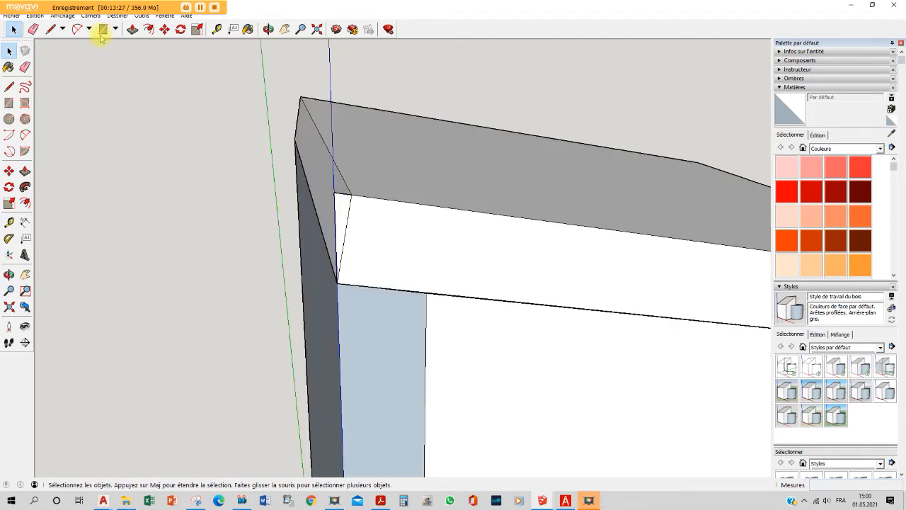
click(133, 29)
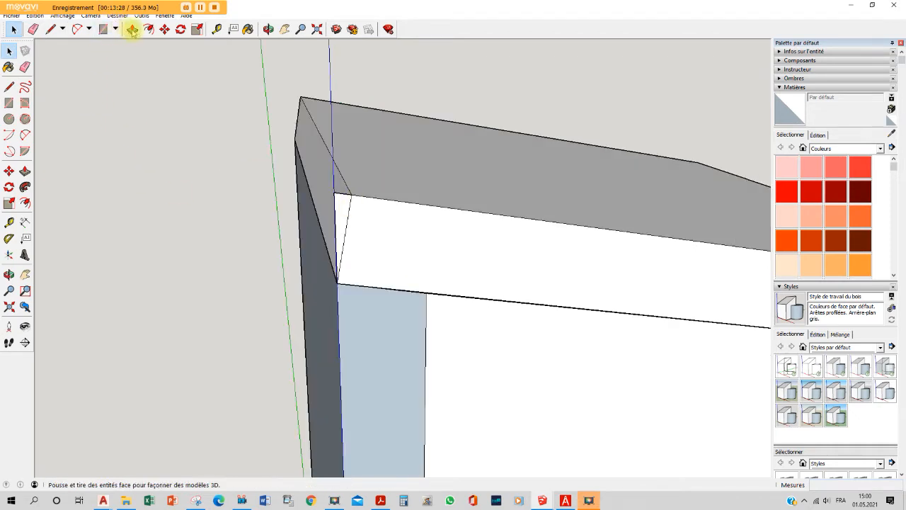
click(344, 202)
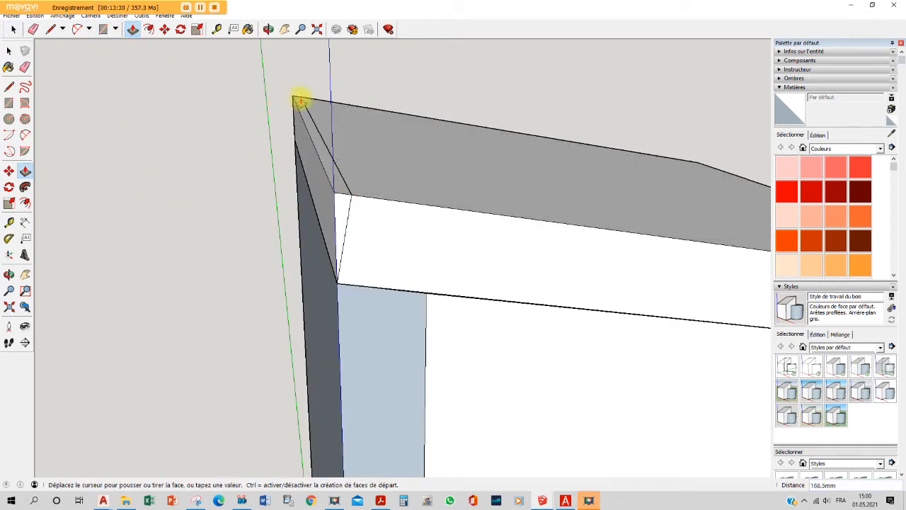
click(301, 97)
Delete the leftover seam edges between the added wedge and the roof board, on the top face and the side faces
middle_drag(386, 170, 347, 191)
key(space)
click(361, 163)
key(Delete)
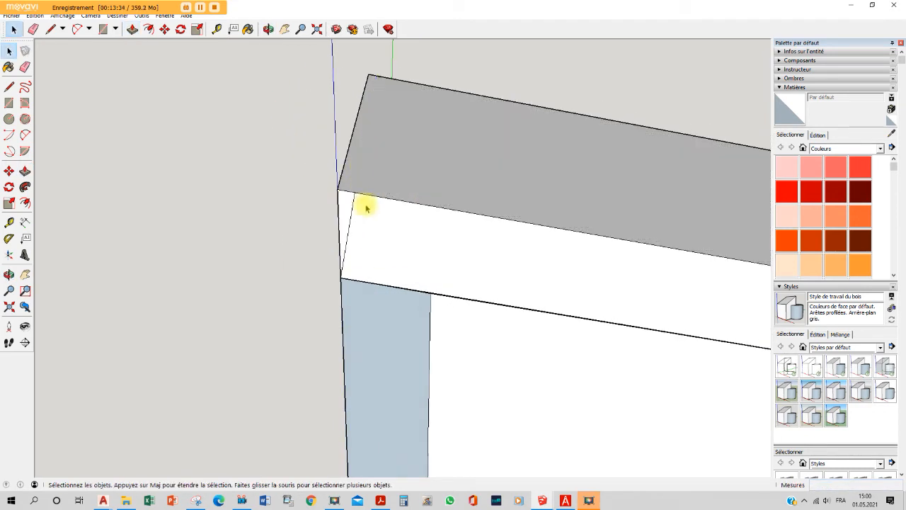
middle_drag(356, 205, 780, 230)
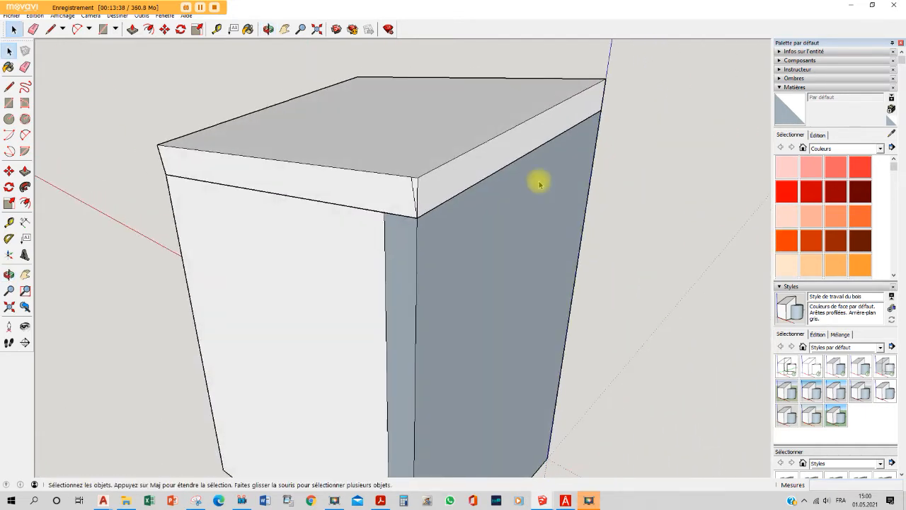
click(410, 186)
click(413, 189)
key(Delete)
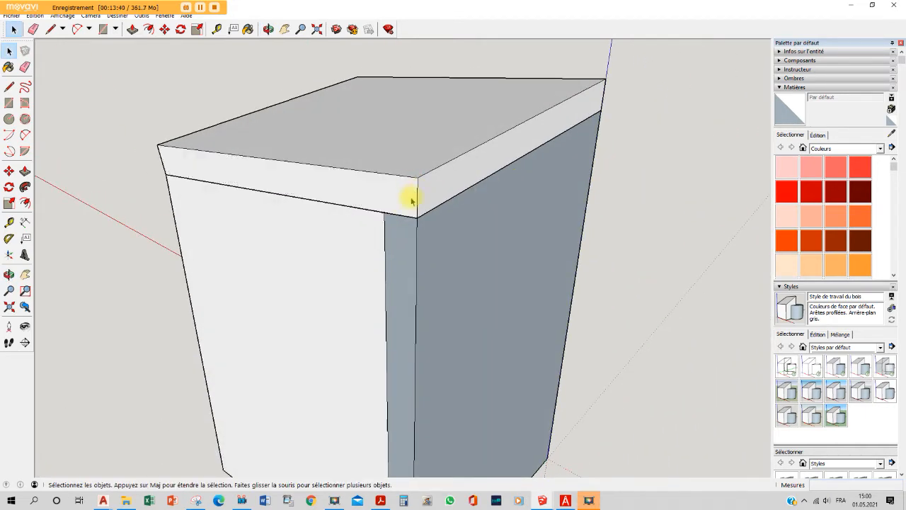
scroll(405, 201, down, 2)
middle_drag(319, 204, 604, 184)
middle_drag(545, 34, 382, 146)
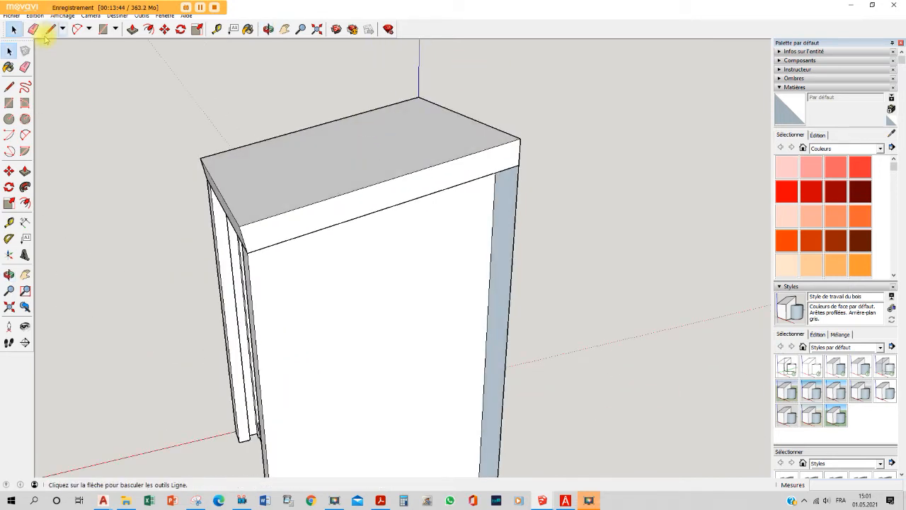
Measure the roof's sloped top edge from back to front and switch to the PDF plan to compare the roof dimension
click(216, 28)
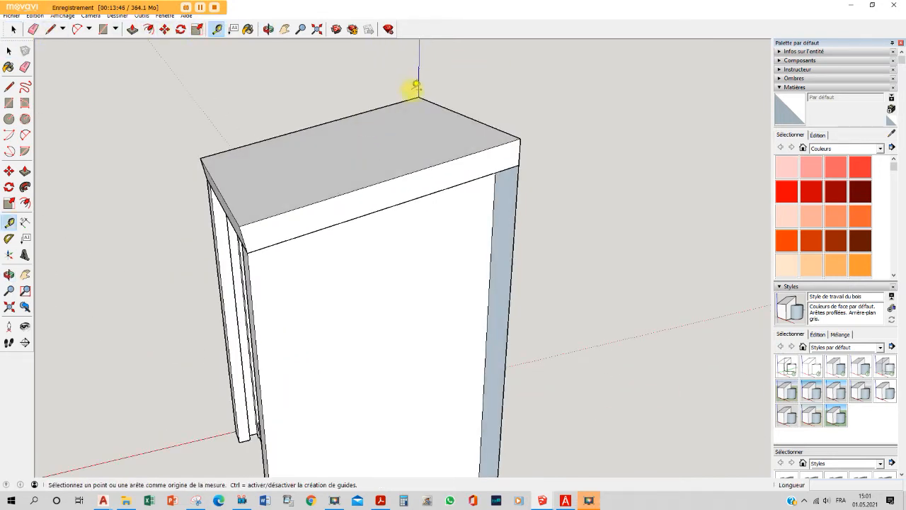
click(419, 96)
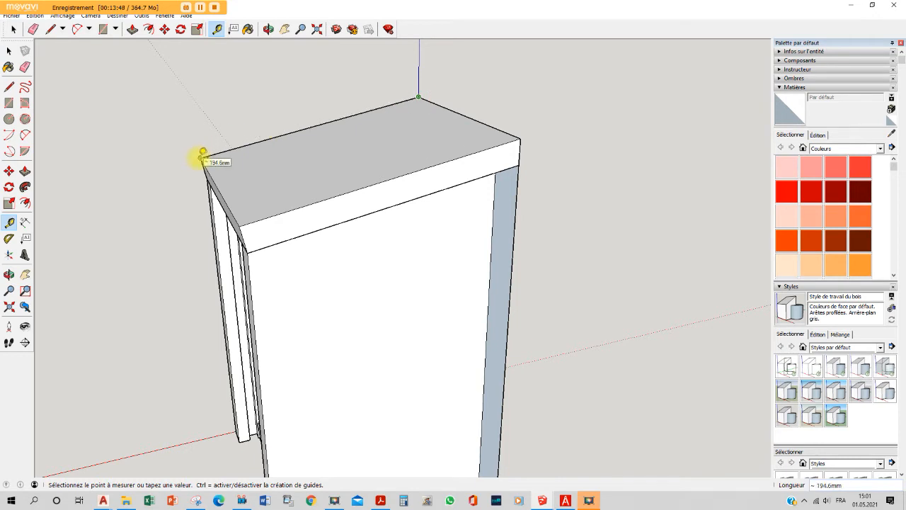
click(565, 500)
scroll(713, 177, up, 3)
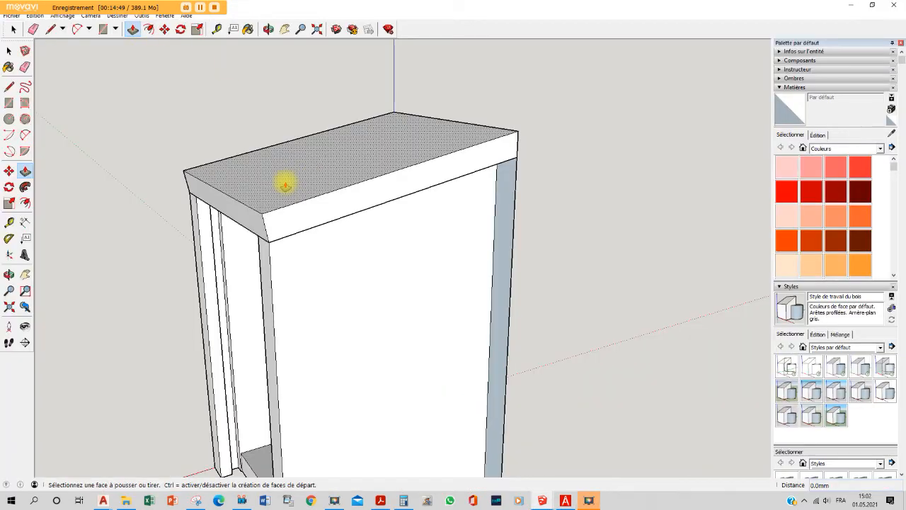
Extend the roof's front end face outward by 35.4 mm
click(248, 208)
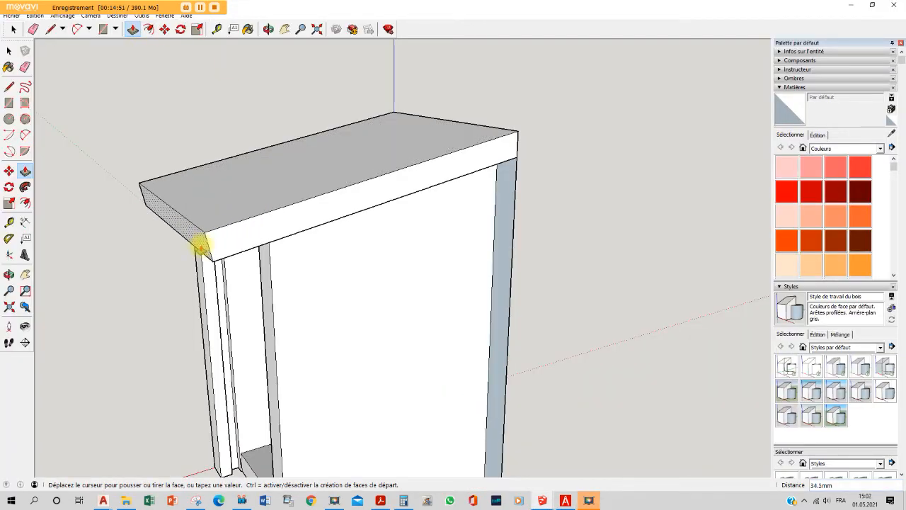
text(35.4)
key(Return)
Draw a vertical line on the roof's side face from its lower front corner up to the top edge
middle_drag(262, 207, 201, 129)
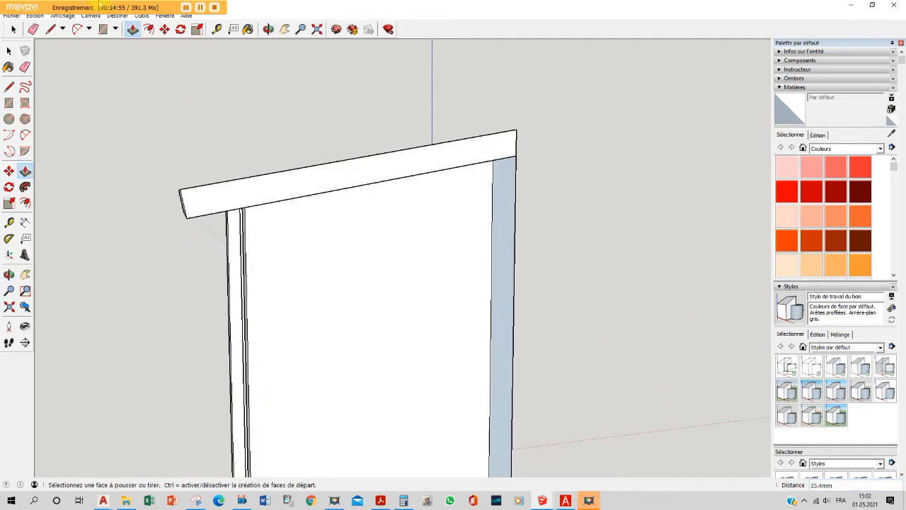
click(50, 29)
scroll(182, 205, up, 2)
click(188, 228)
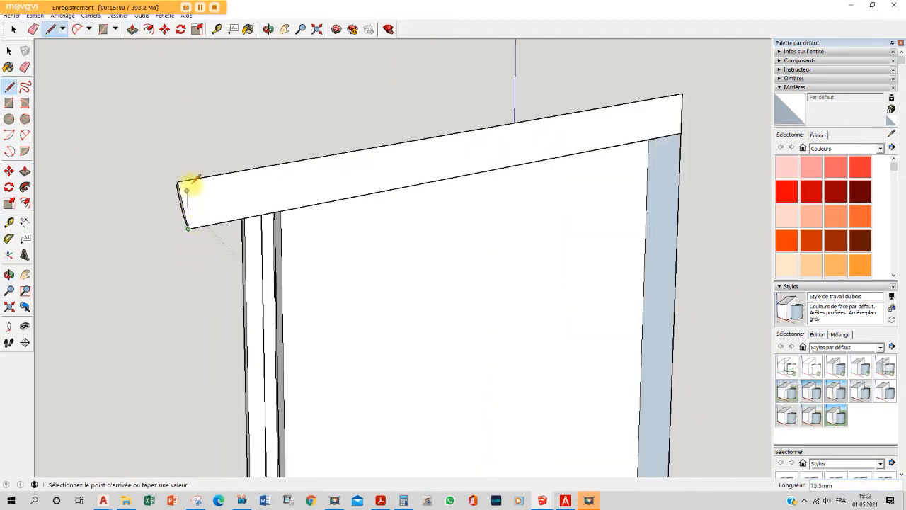
click(187, 179)
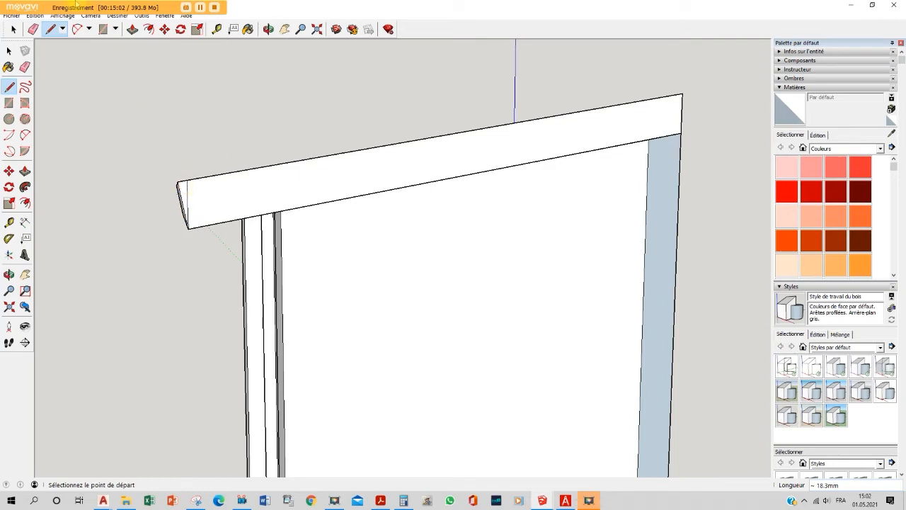
Push the small front triangle through the full roof width to cut the roof's front end vertical
click(132, 29)
click(182, 188)
scroll(160, 215, down, 5)
click(180, 194)
middle_drag(181, 195, 172, 155)
middle_drag(230, 138, 455, 213)
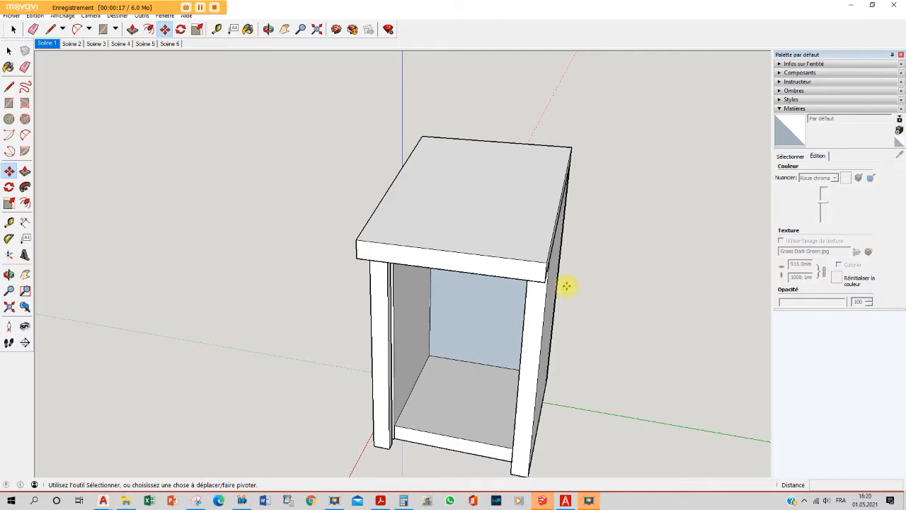
Check whether the roof and the body are grouped separately by trying to move and select them
drag(567, 208, 526, 196)
key(Escape)
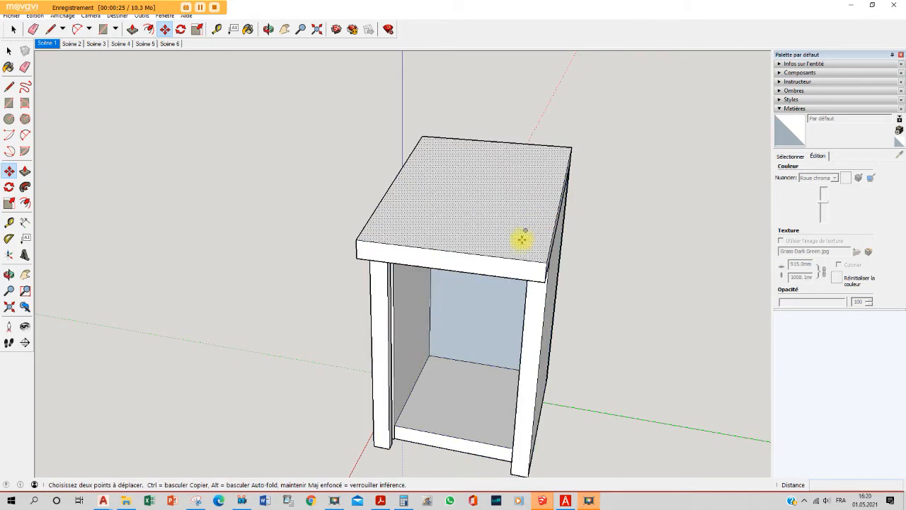
key(space)
click(543, 344)
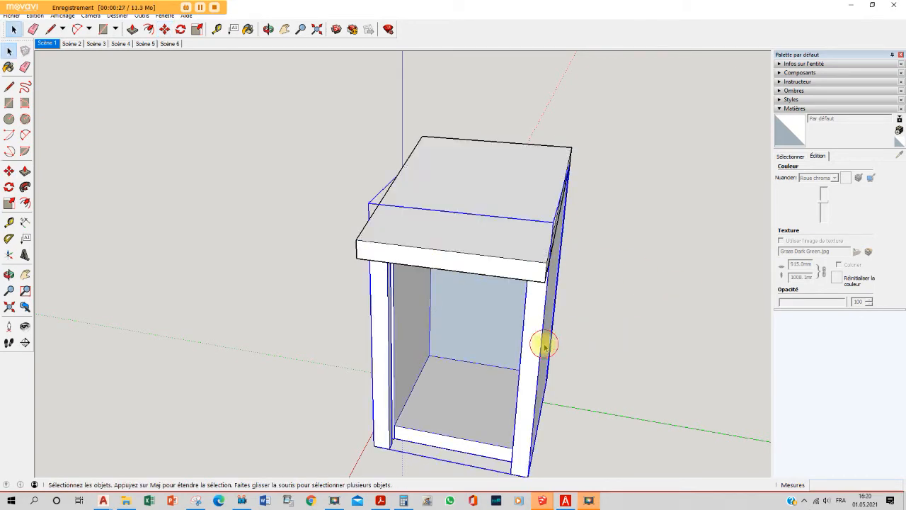
key(o)
drag(605, 284, 599, 253)
key(space)
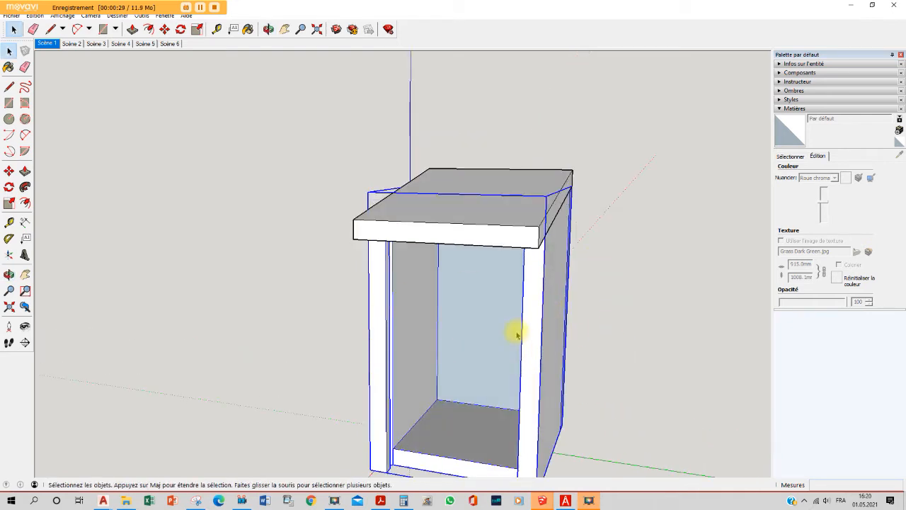
click(633, 242)
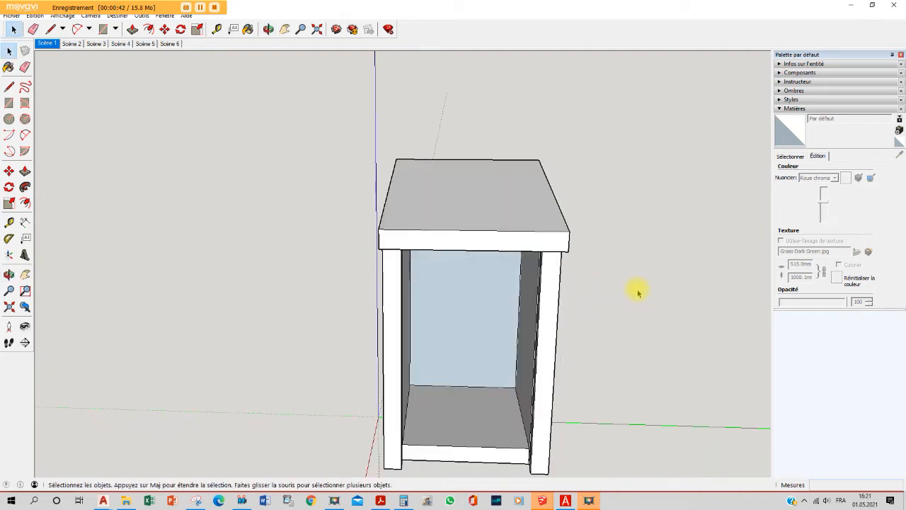
Try to select the whole roof with a crossing window, and clear the selection
drag(641, 291, 393, 183)
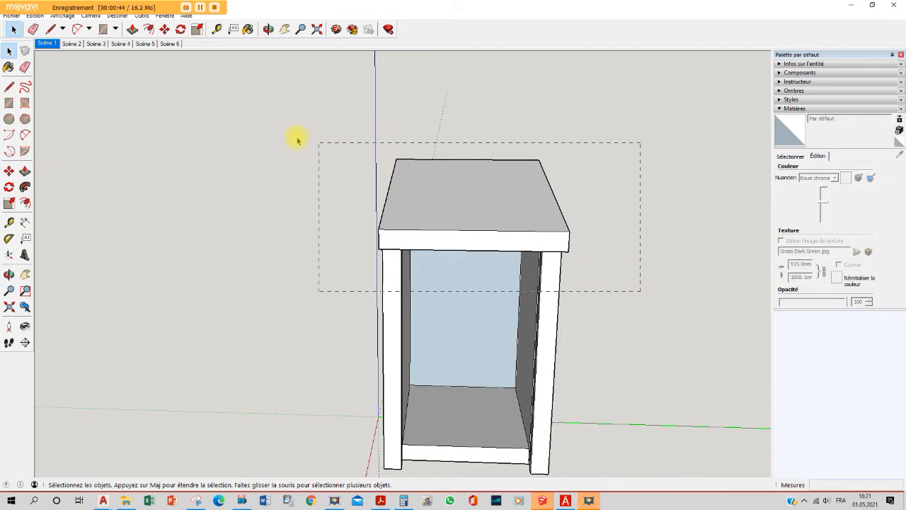
drag(222, 123, 223, 124)
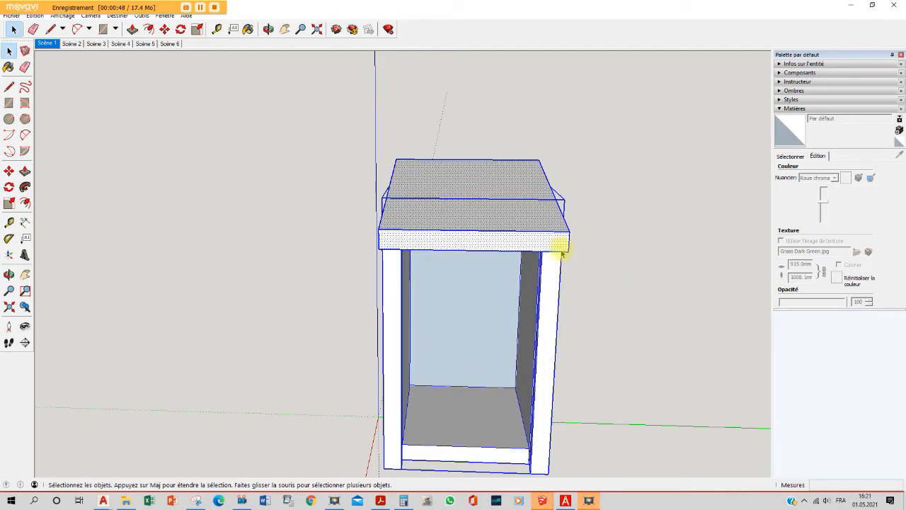
click(620, 213)
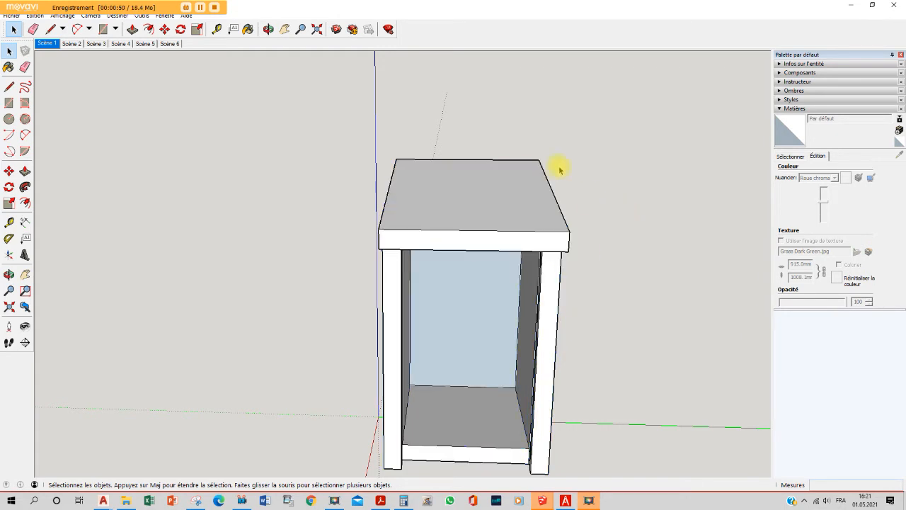
Select only the roof's faces and edges with an enclosing window and make them a group
drag(276, 109, 644, 299)
drag(237, 108, 673, 292)
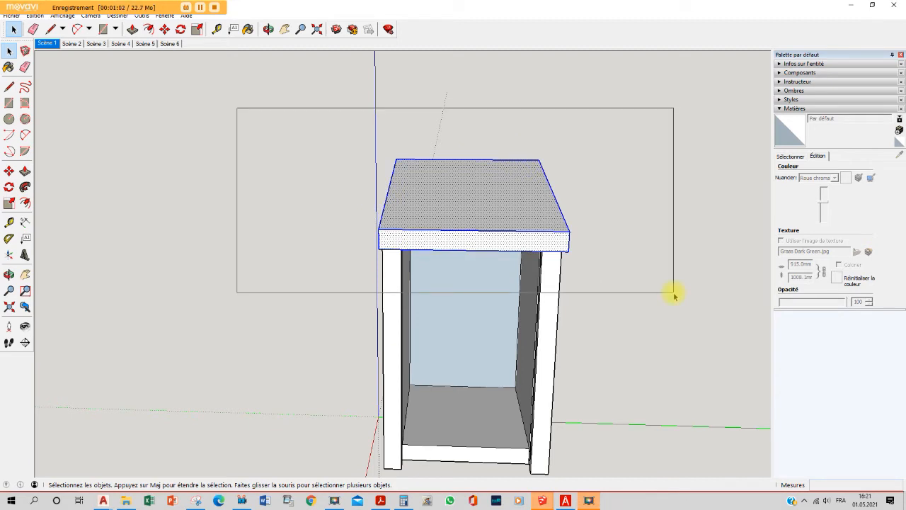
drag(673, 294, 616, 285)
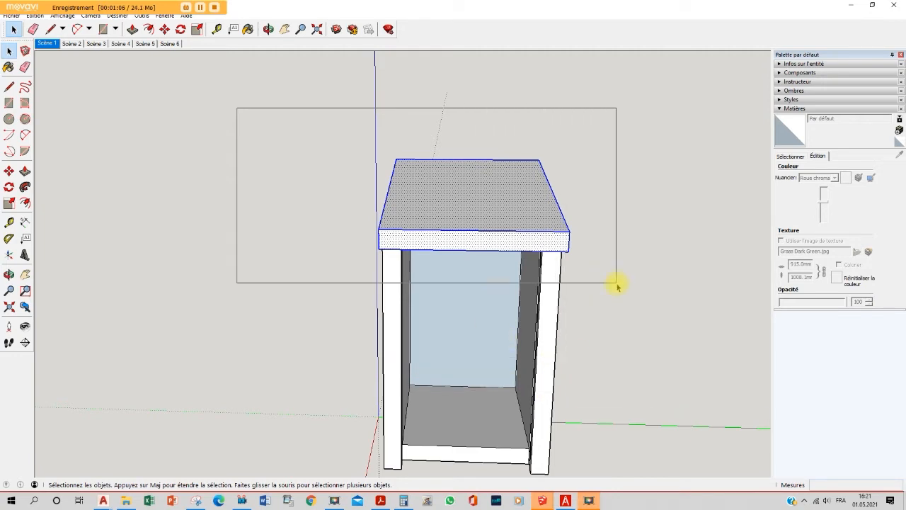
drag(616, 286, 616, 286)
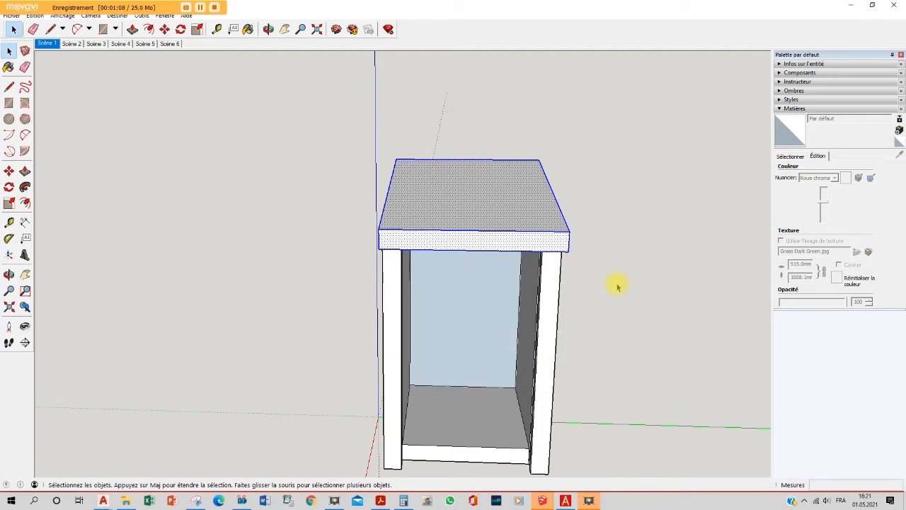
drag(266, 127, 670, 297)
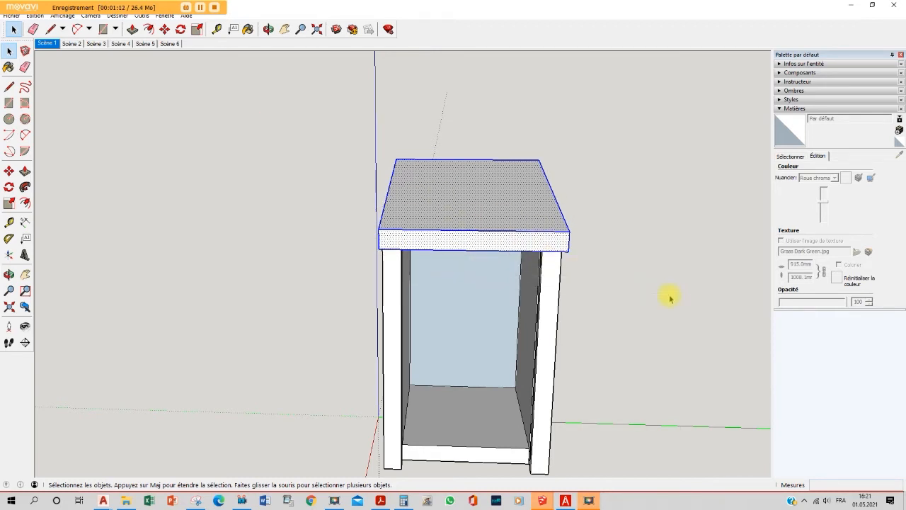
right_click(465, 186)
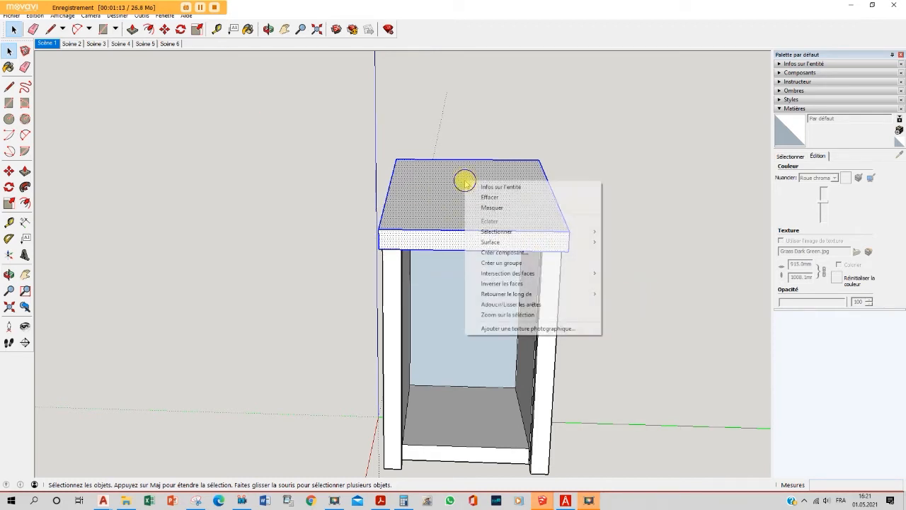
click(546, 264)
Try to move the grouped roof as one piece
middle_drag(547, 268, 404, 214)
key(m)
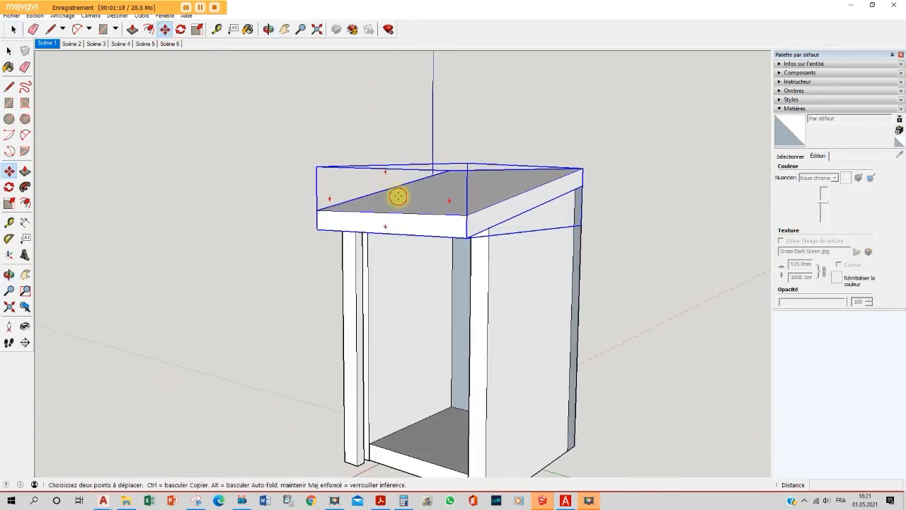
click(396, 197)
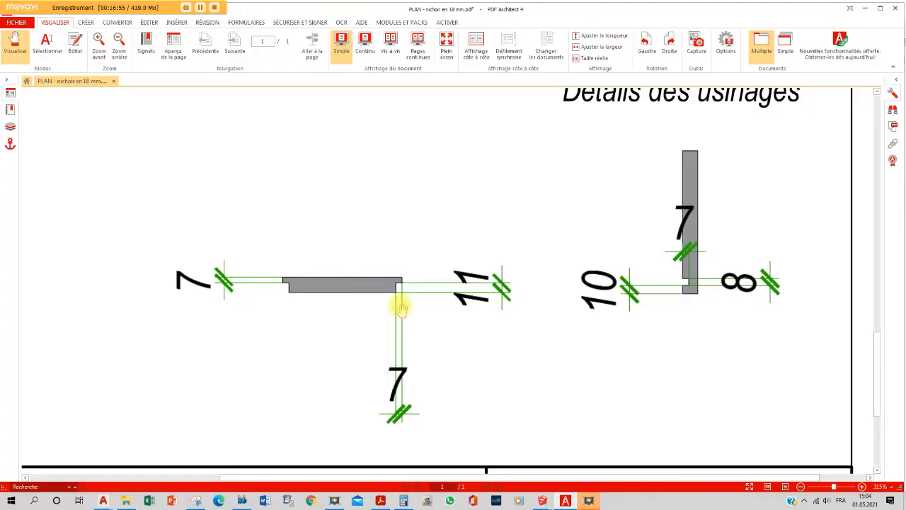
Check the front panel's width and rebates in the plan, and draw its 18 x 144 mm profile on the ground beside the birdhouse
scroll(404, 297, up, 5)
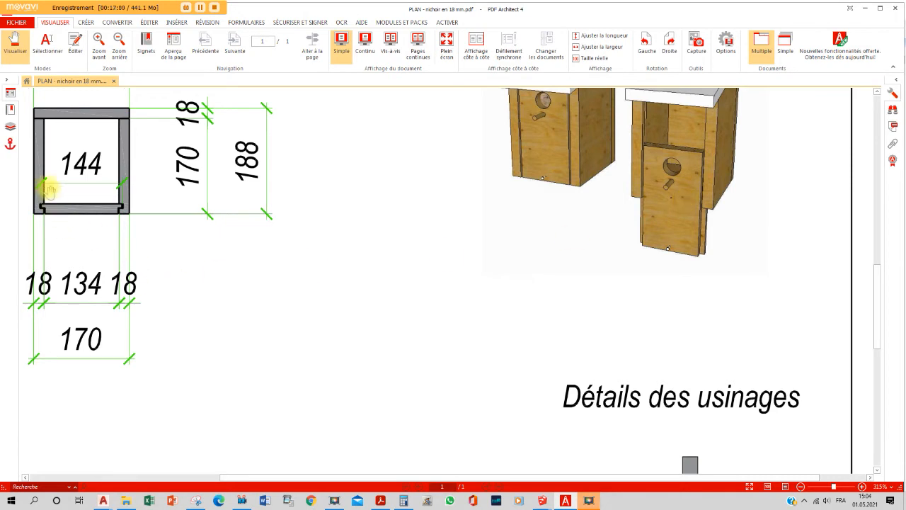
scroll(95, 212, down, 5)
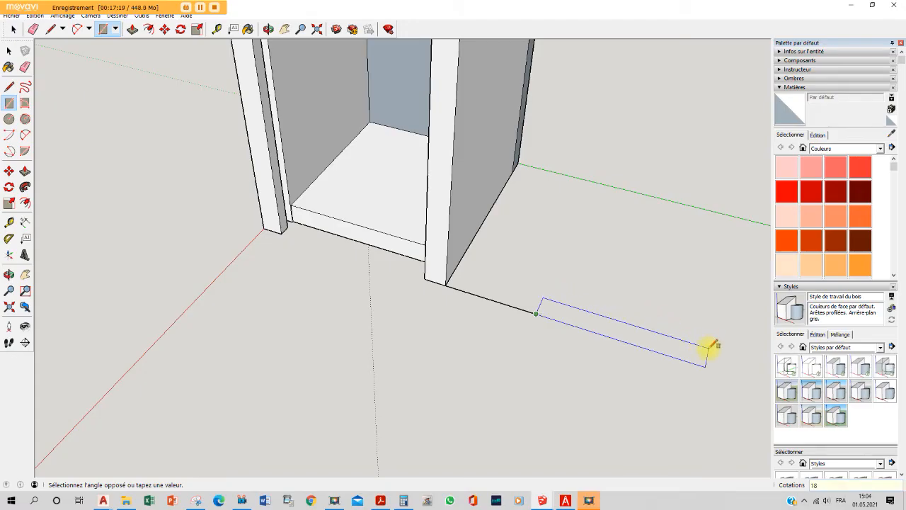
text(;144)
key(Return)
Outline an 11 x 7 mm rebate in the front corner of the profile's end nearest the birdhouse
scroll(562, 318, up, 3)
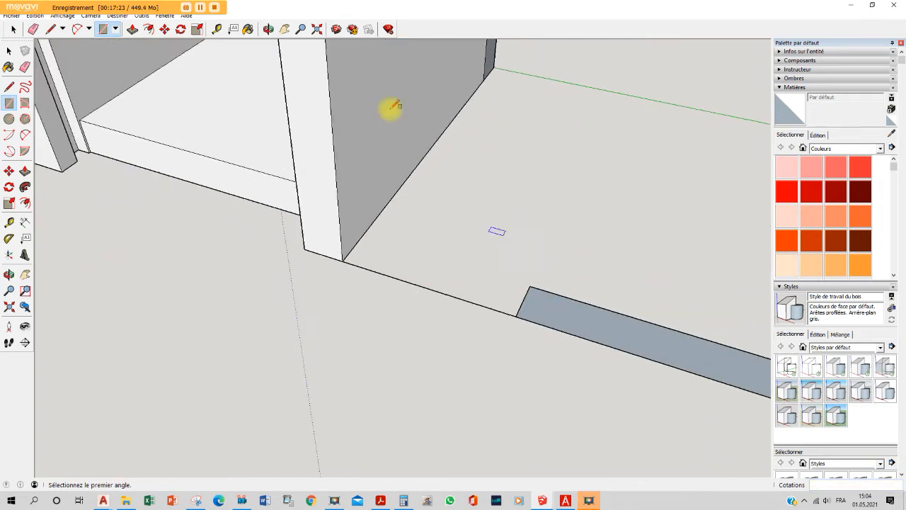
click(47, 31)
scroll(509, 309, up, 2)
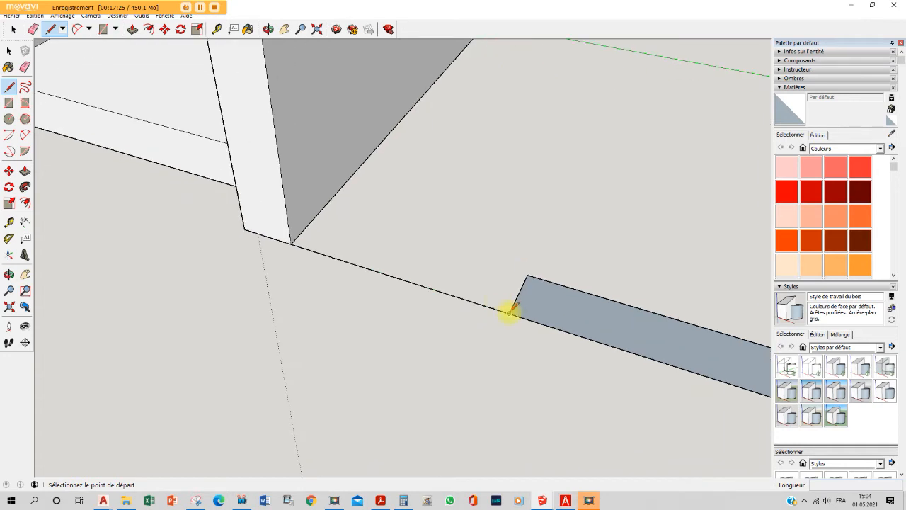
click(511, 312)
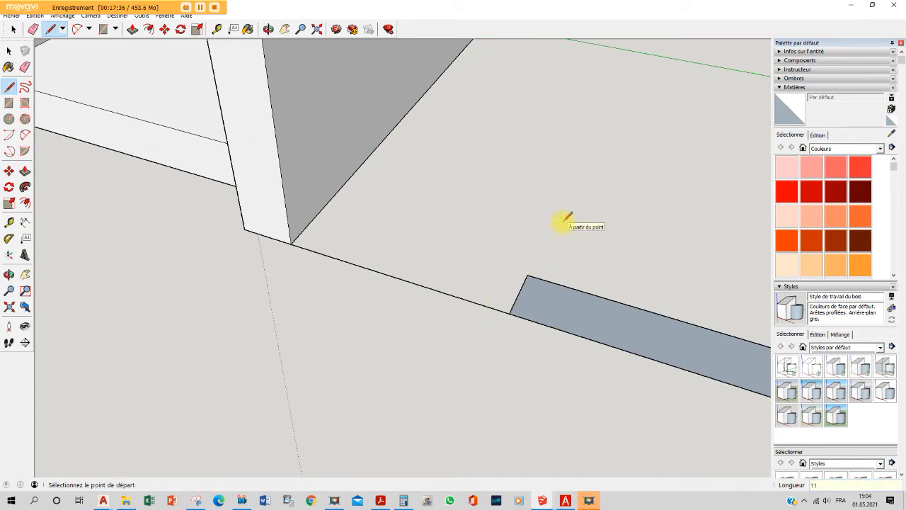
click(521, 289)
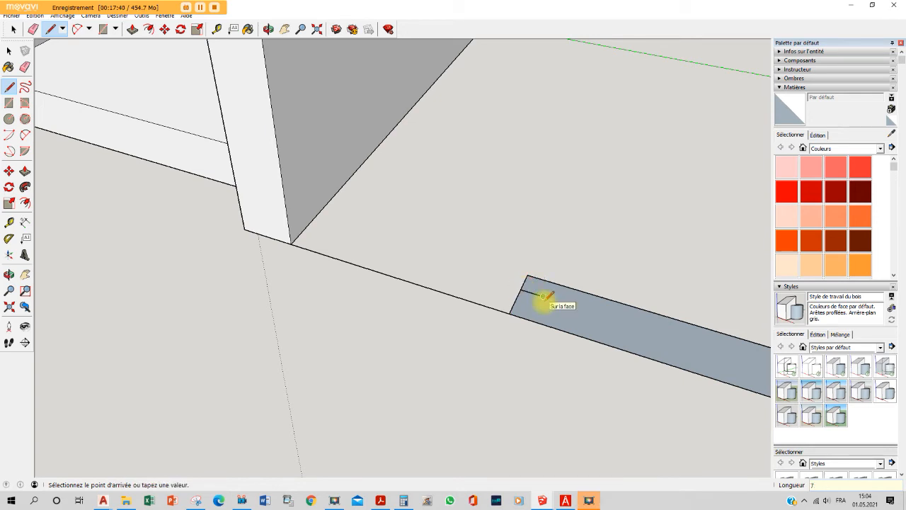
click(533, 321)
Delete the outlined rebate corner and the leftover construction line between the profile and the birdhouse
key(space)
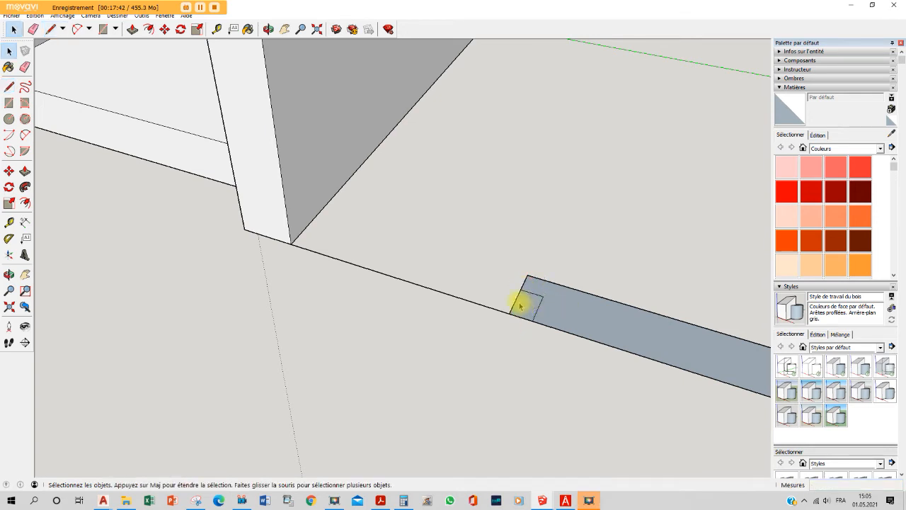
key(Delete)
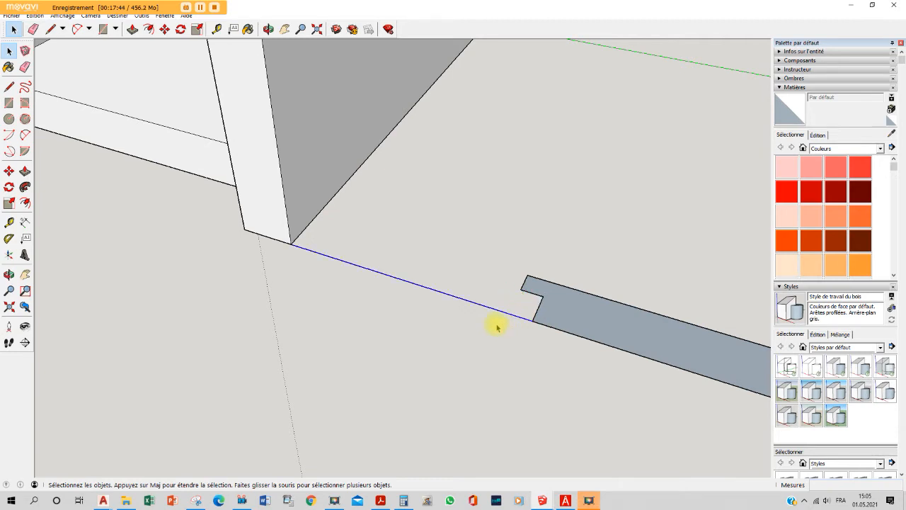
key(Delete)
Outline and remove a matching rebate, 11 mm deep, from the front corner of the profile's end farthest from the birdhouse
scroll(378, 276, down, 6)
scroll(609, 354, up, 4)
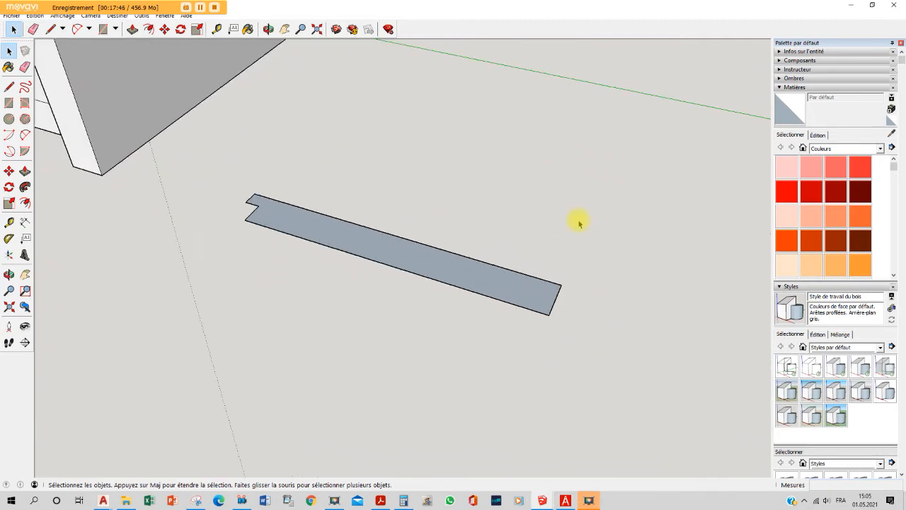
click(50, 29)
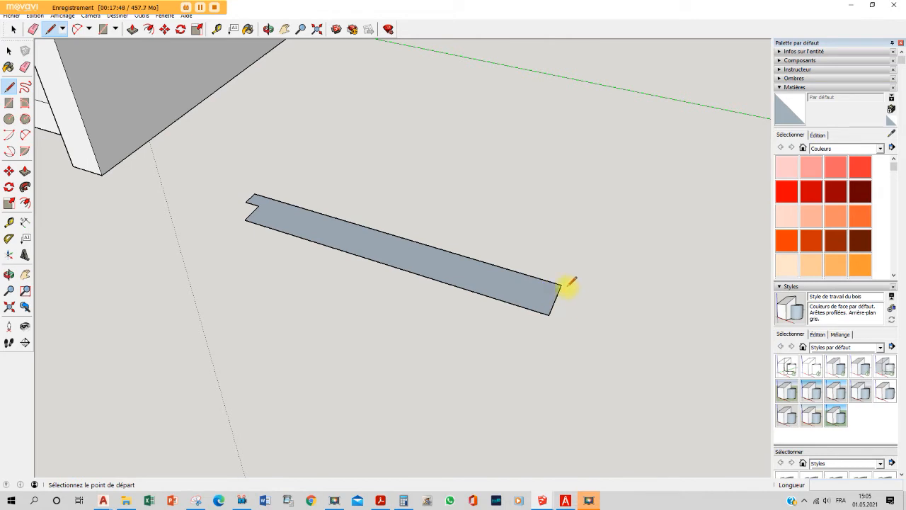
click(548, 314)
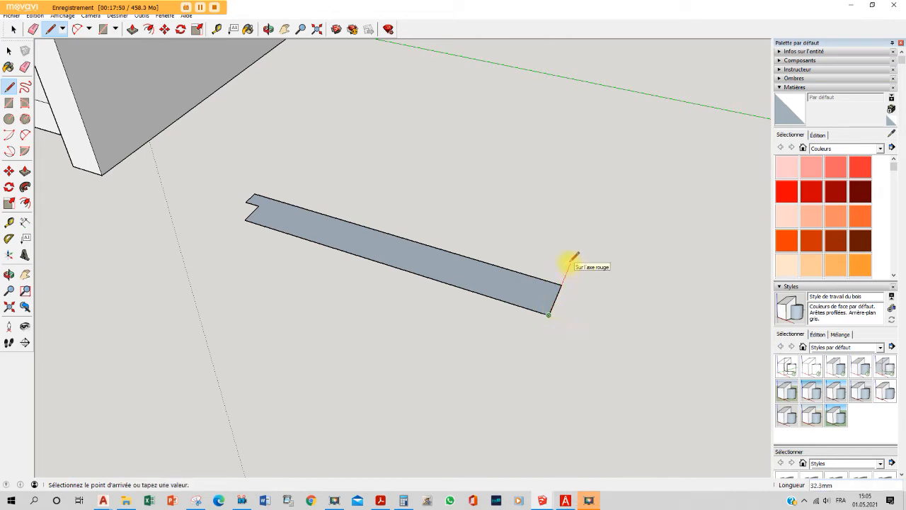
click(562, 285)
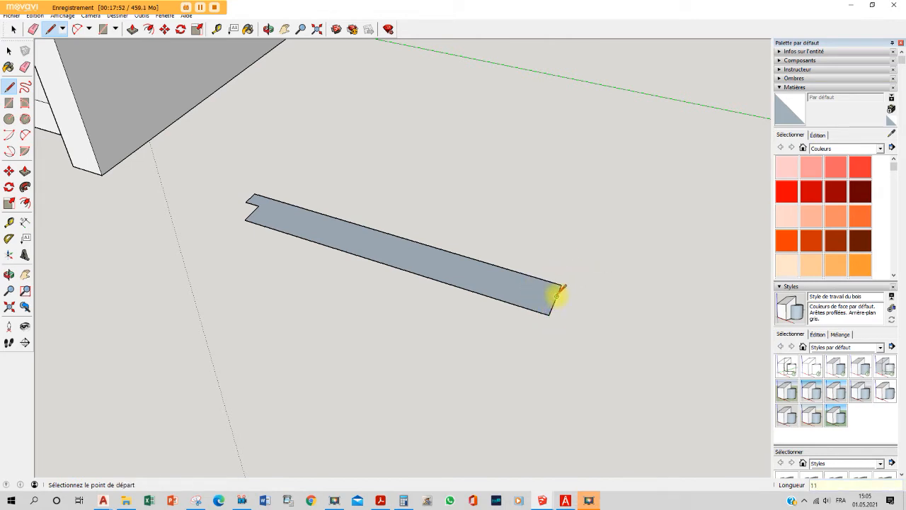
click(557, 295)
key(Return)
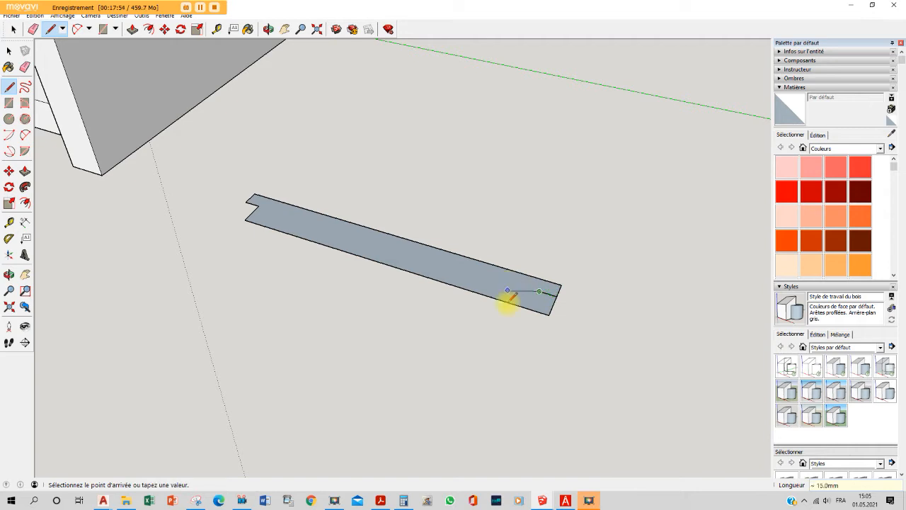
click(531, 308)
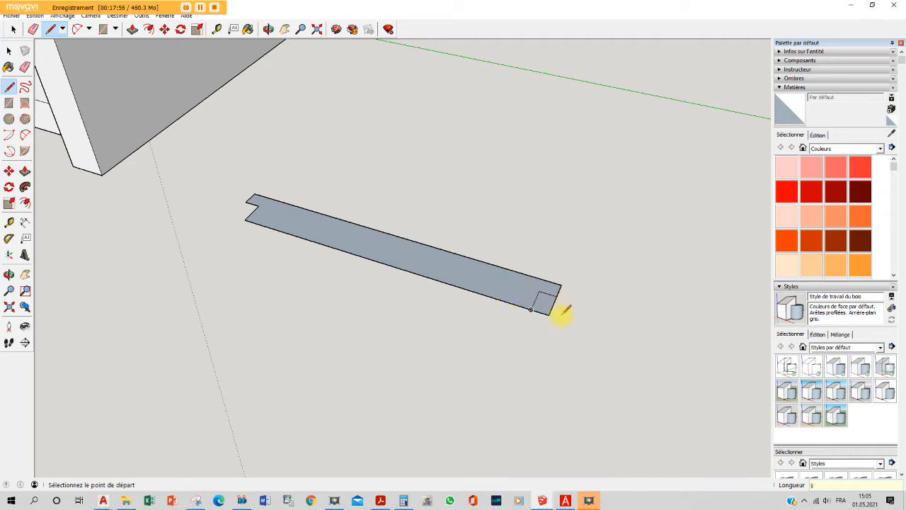
key(space)
middle_drag(546, 310, 510, 340)
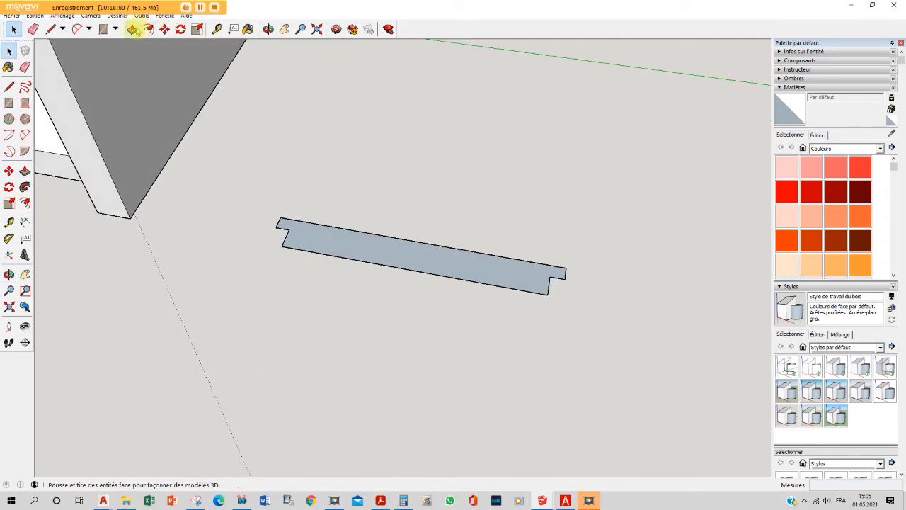
Extrude the rebated profile upward by 250 mm to form the front panel
click(134, 30)
scroll(499, 219, down, 6)
drag(504, 227, 494, 159)
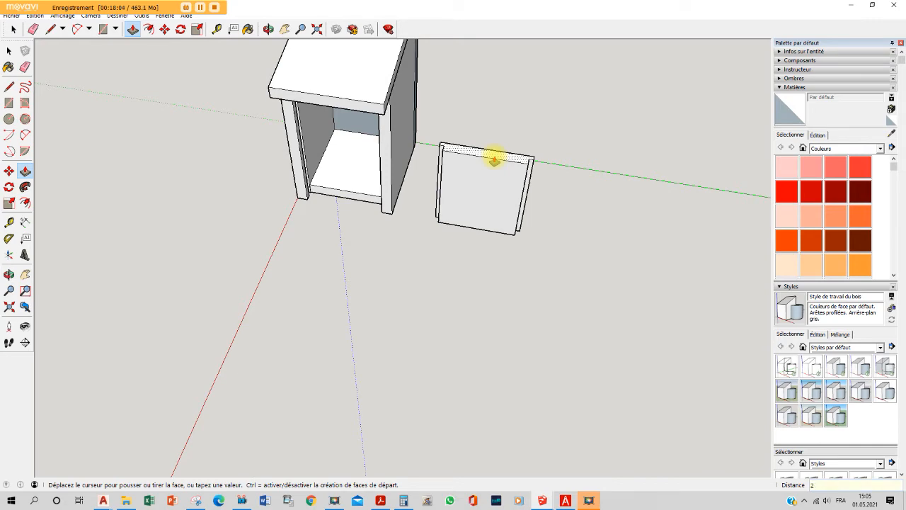
text(250)
key(Return)
middle_drag(494, 160, 542, 438)
Check the heights of the entrance hole, the small hole beneath it and the bottom hole in the PDF plan's front view
click(565, 501)
scroll(465, 257, down, 3)
scroll(467, 257, up, 4)
scroll(462, 260, up, 4)
drag(408, 271, 655, 459)
drag(393, 158, 424, 242)
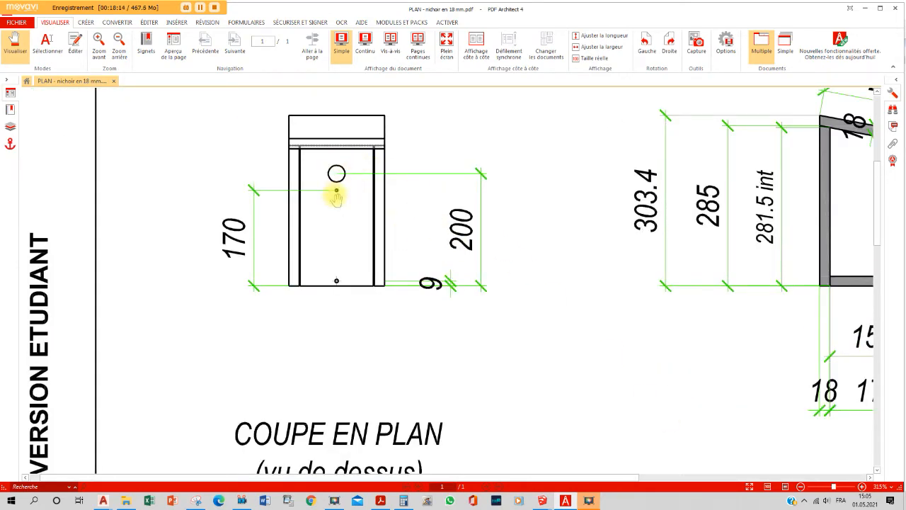
mouse_move(543, 500)
click(503, 448)
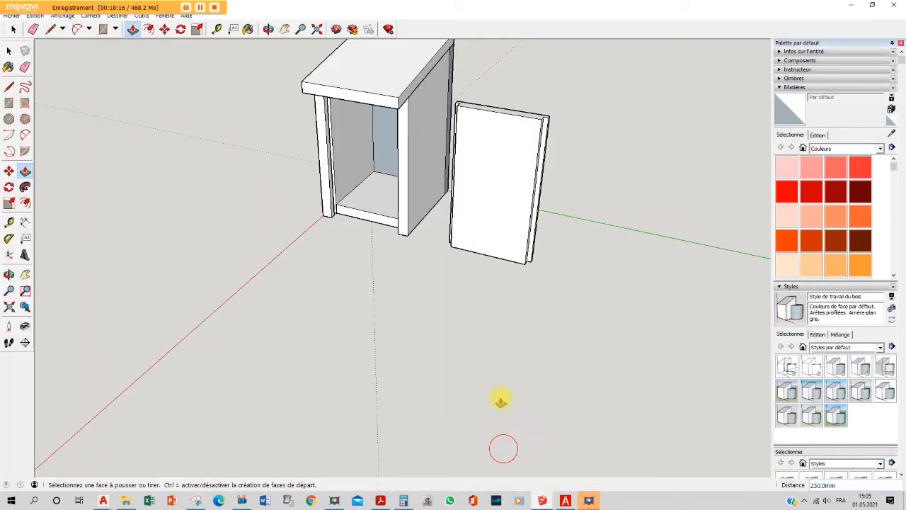
Draw a 200 mm vertical construction line up the front panel's face from the midpoint of its bottom edge
click(50, 29)
scroll(496, 273, up, 2)
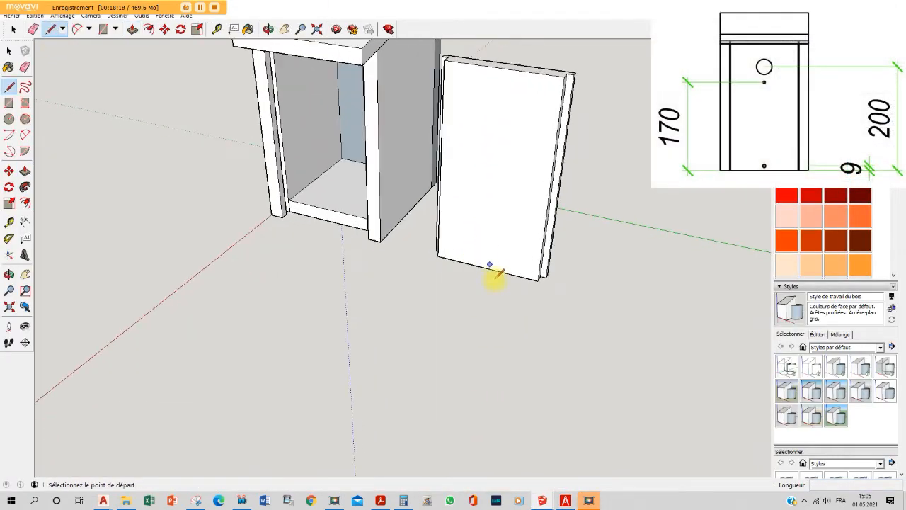
click(486, 268)
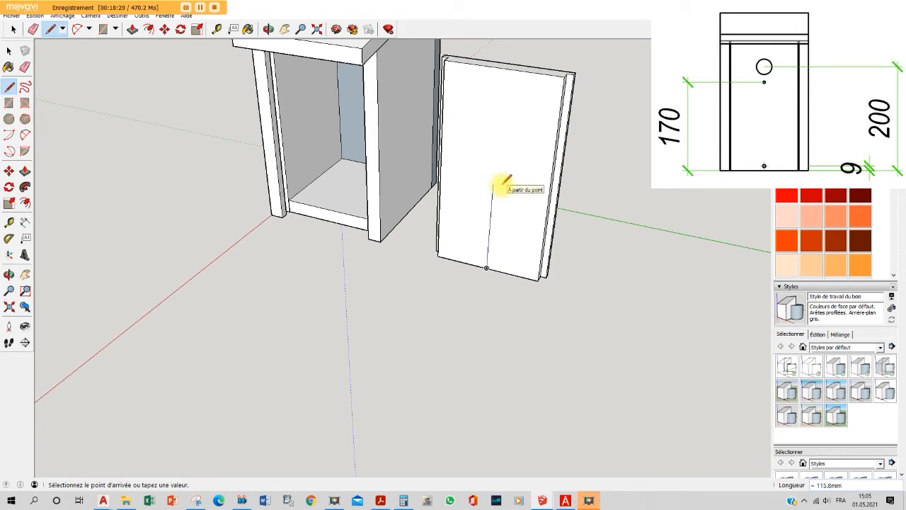
text(200)
key(Return)
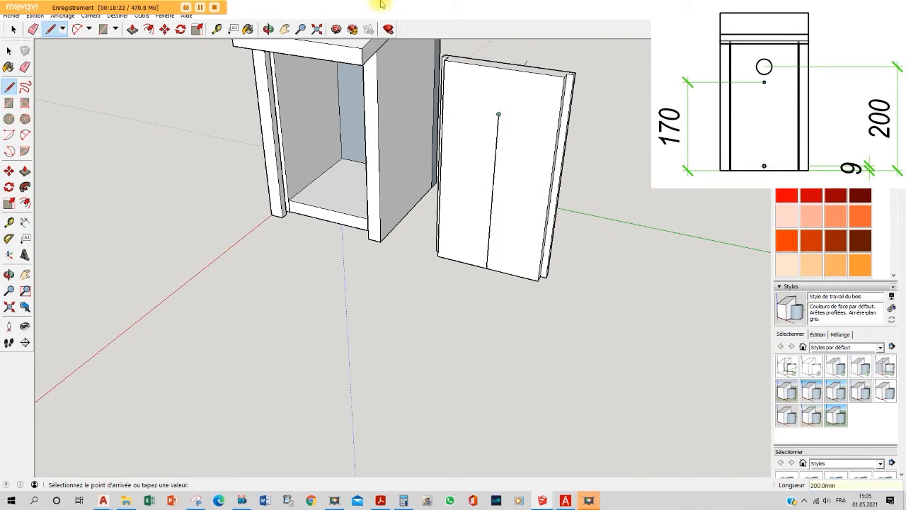
Draw a circle of 15 mm radius centred on the upper end of the construction line for the entrance hole
click(114, 29)
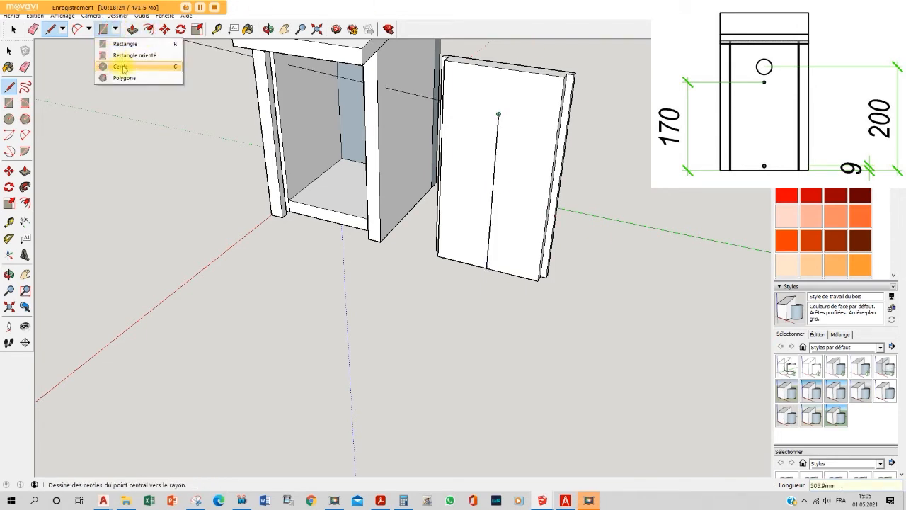
click(118, 68)
click(499, 114)
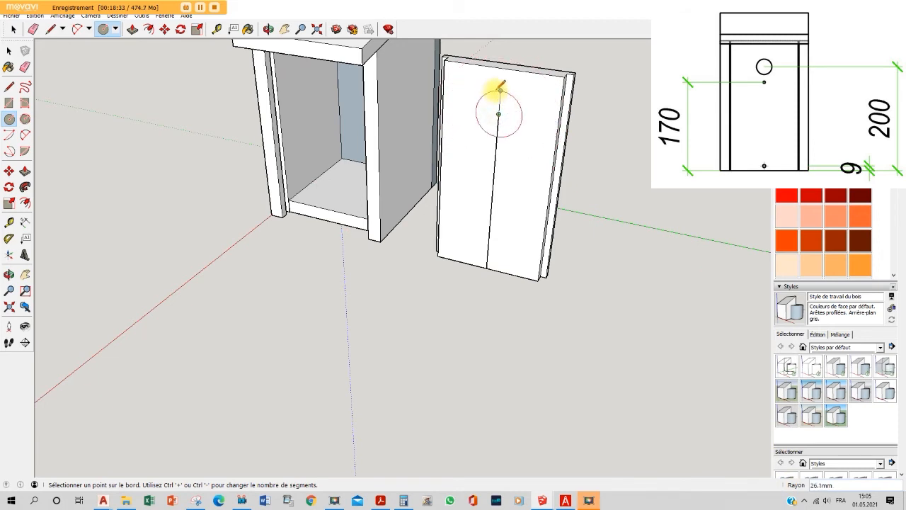
key(Return)
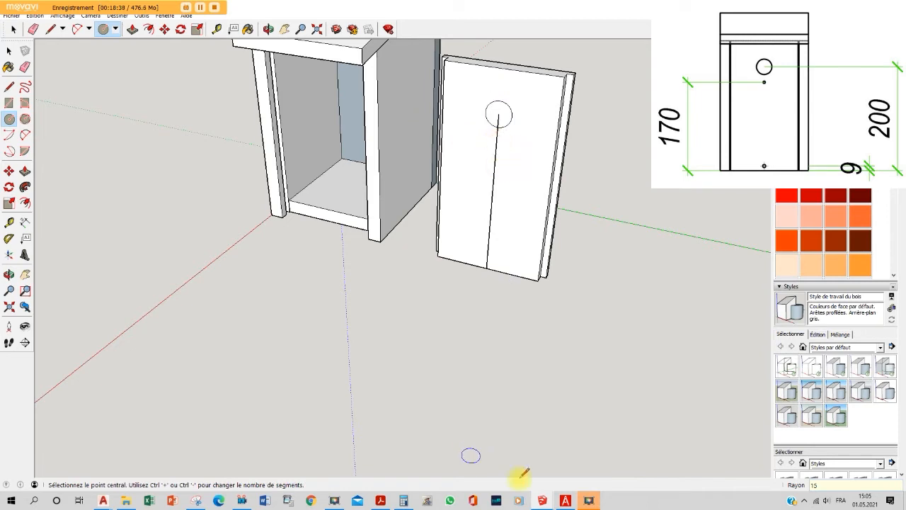
Mark a height of 170 mm with a line from the bottom edge's midpoint, and delete the construction line segment above it
key(l)
click(486, 268)
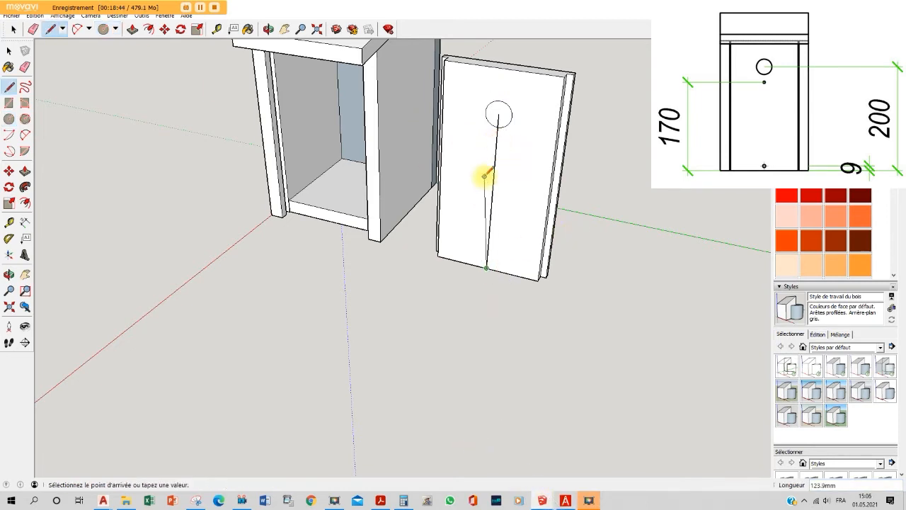
text(170)
key(Return)
key(space)
click(499, 135)
click(497, 140)
key(Delete)
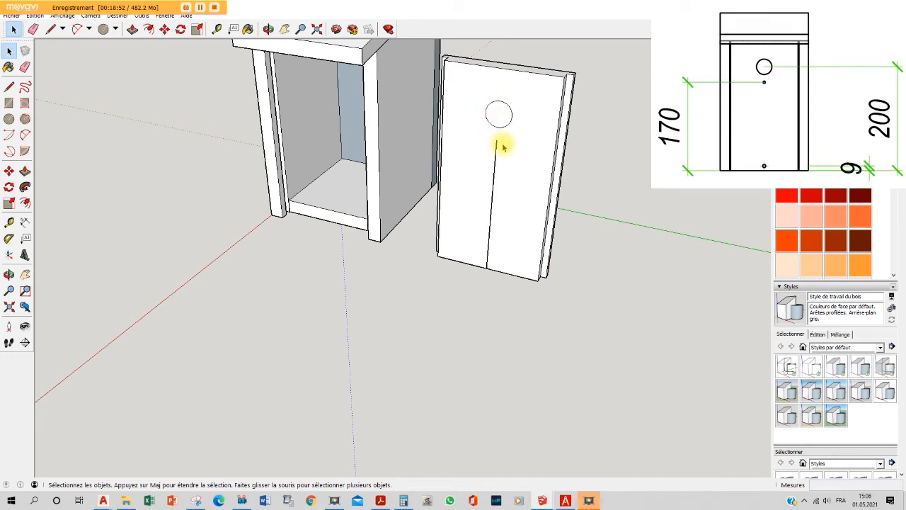
Draw a small circle centred on the upper end of the 170 mm line, and delete the line
scroll(496, 138, up, 5)
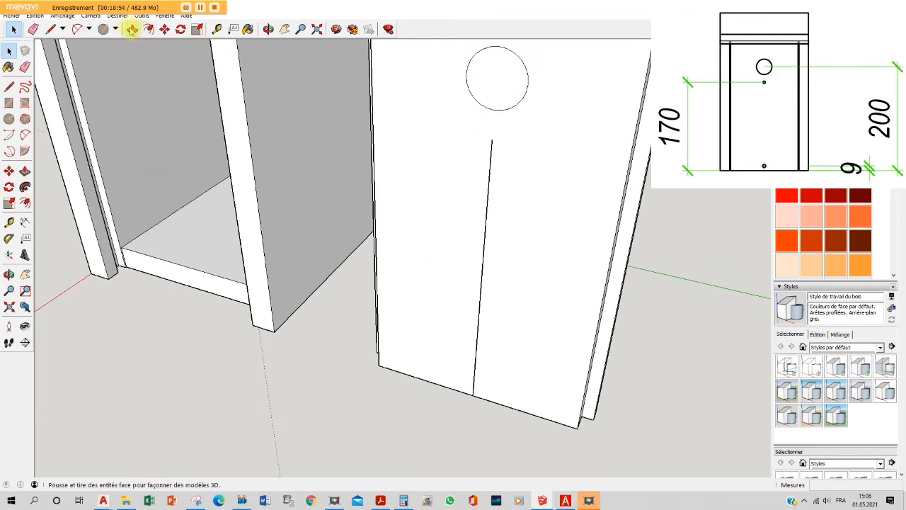
click(102, 29)
click(492, 140)
key(Escape)
scroll(494, 134, up, 2)
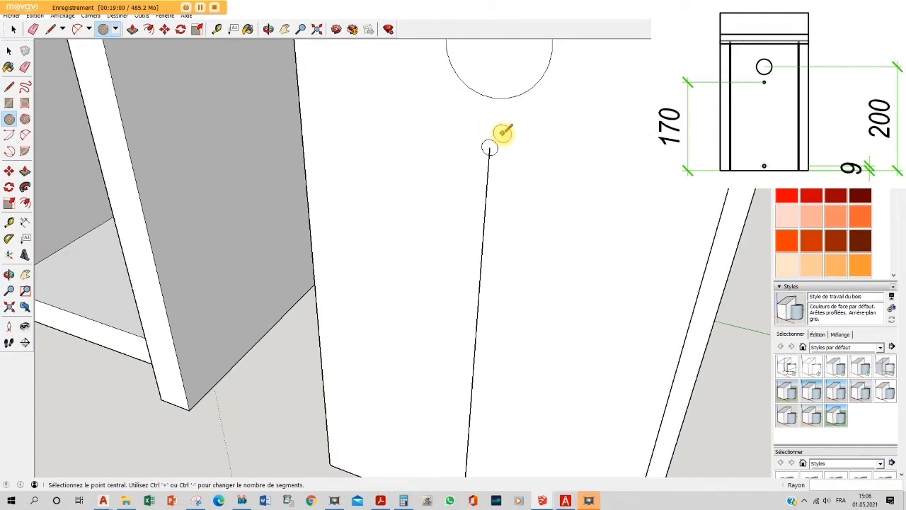
scroll(492, 135, down, 2)
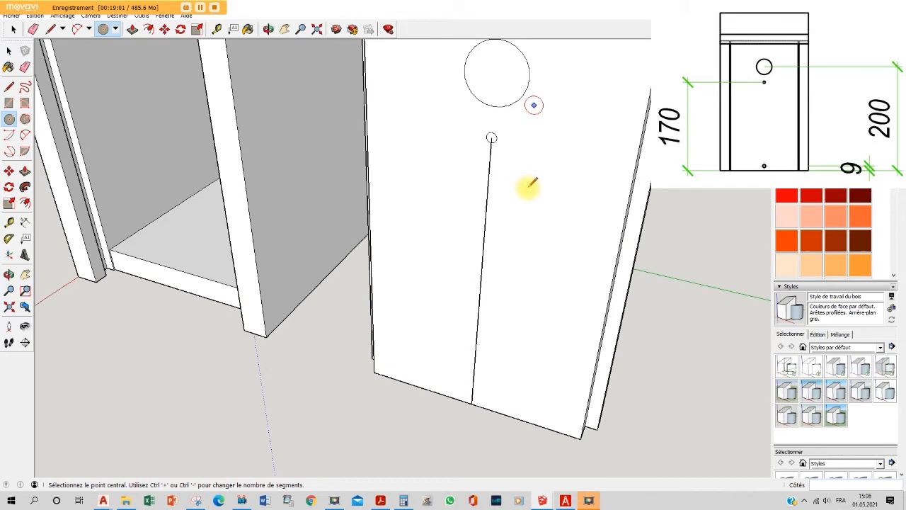
key(space)
click(488, 212)
click(486, 212)
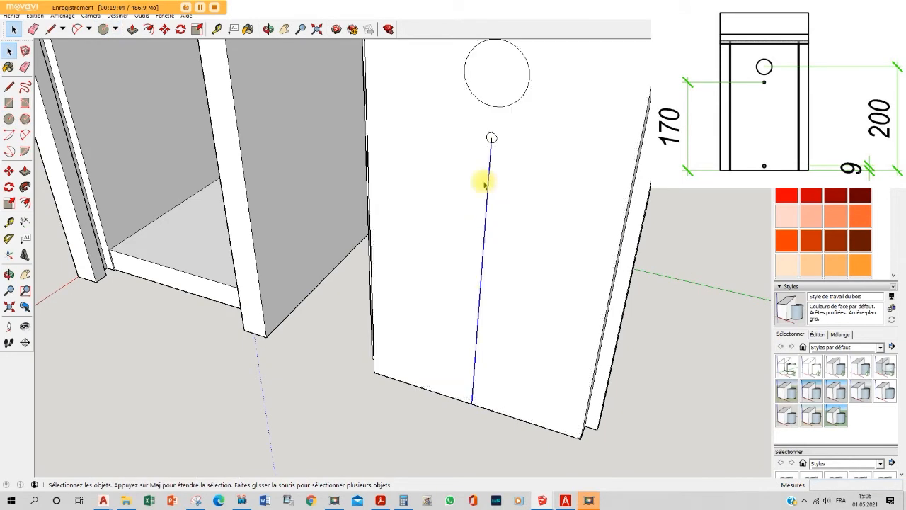
key(Delete)
scroll(491, 134, up, 3)
scroll(511, 167, down, 3)
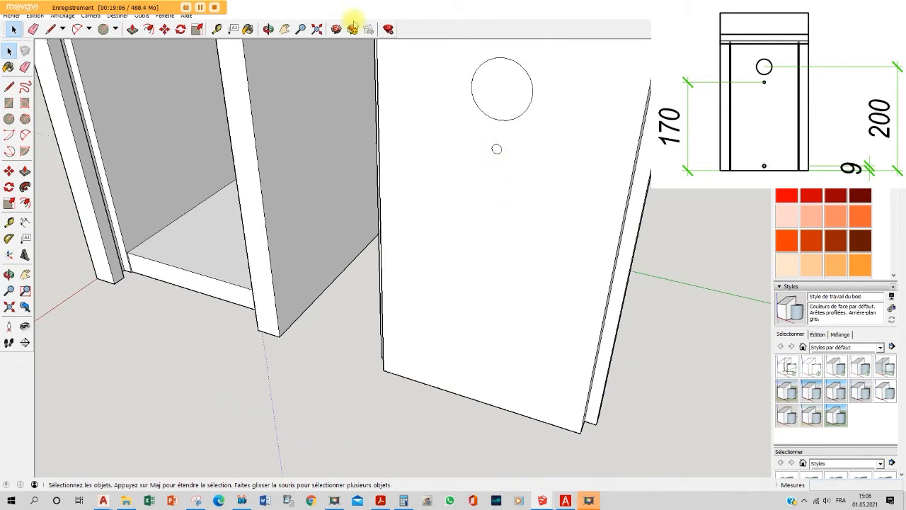
Pull the small circle below the entrance hole outward from the panel's front face to form a perch
click(132, 29)
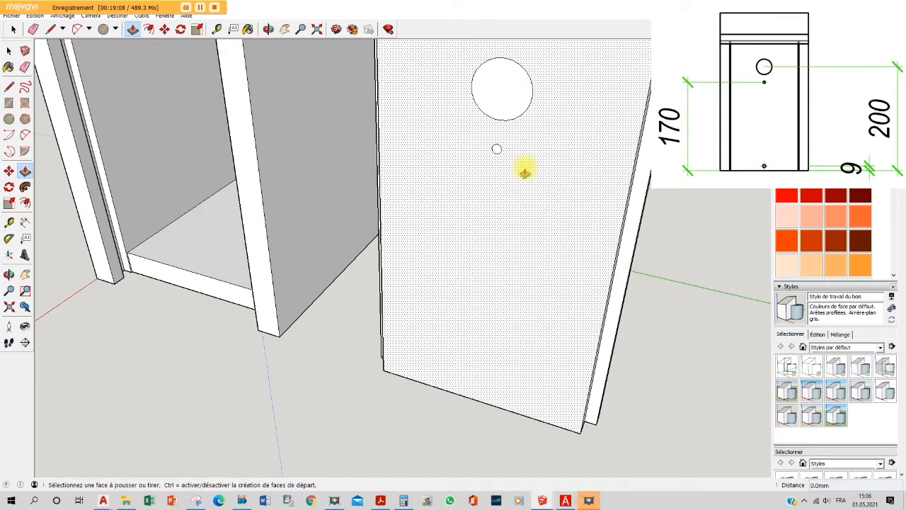
click(496, 149)
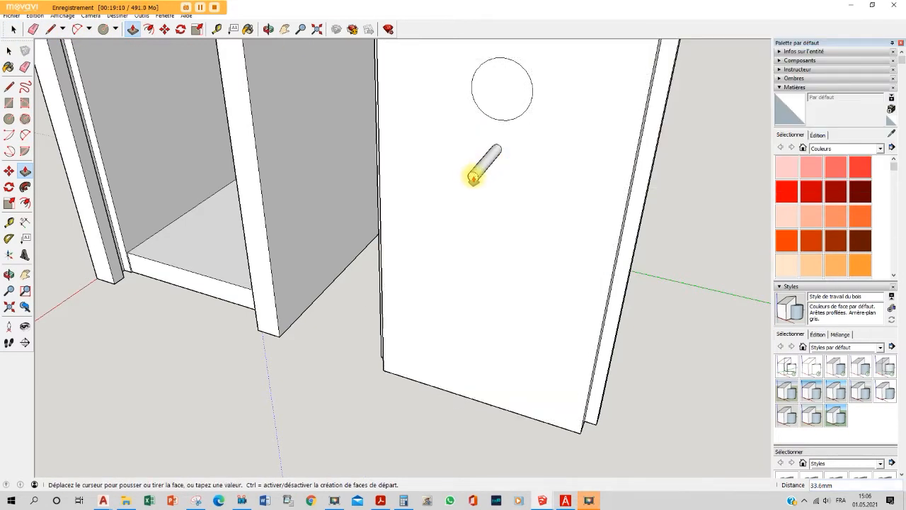
click(461, 188)
Push the large entrance circle back through the front panel to open the hole
click(501, 90)
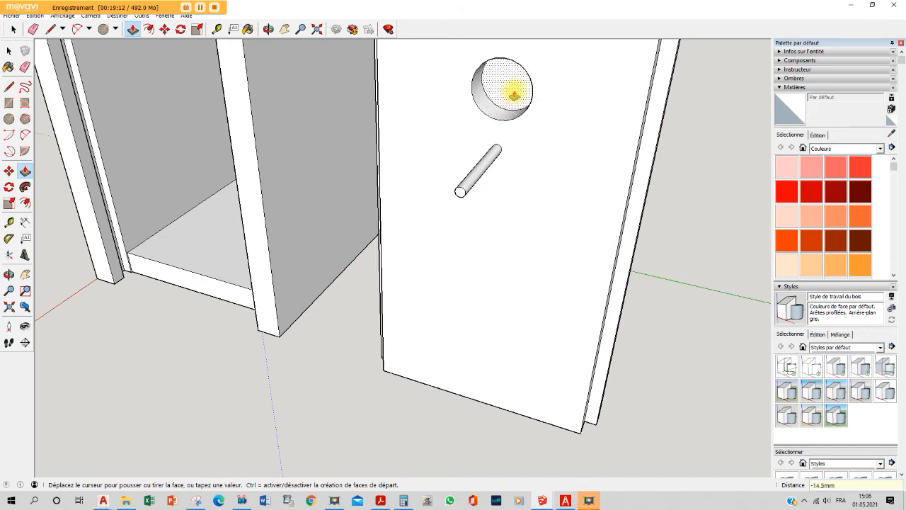
click(520, 90)
scroll(511, 104, down, 3)
middle_drag(625, 135, 471, 55)
key(p)
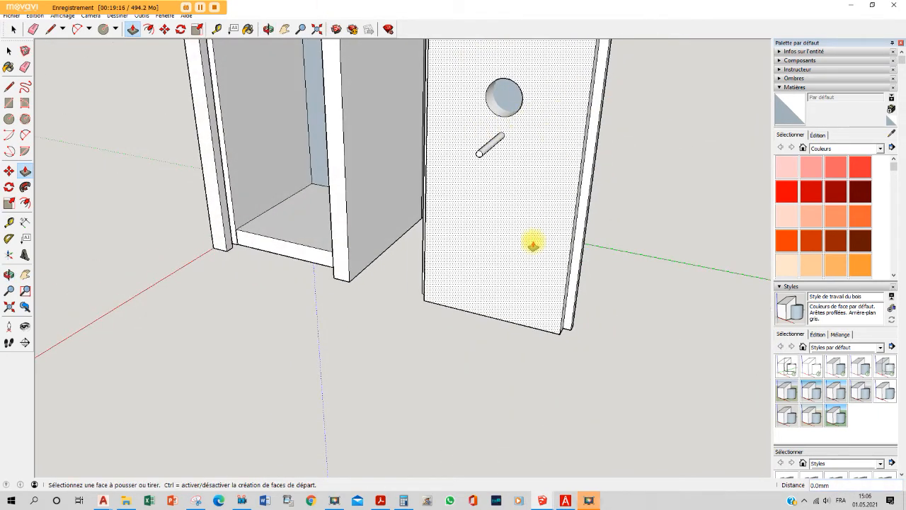
Draw a circle of 3 mm radius centred 9 mm above the midpoint of the front panel's bottom edge
click(51, 29)
scroll(488, 318, up, 2)
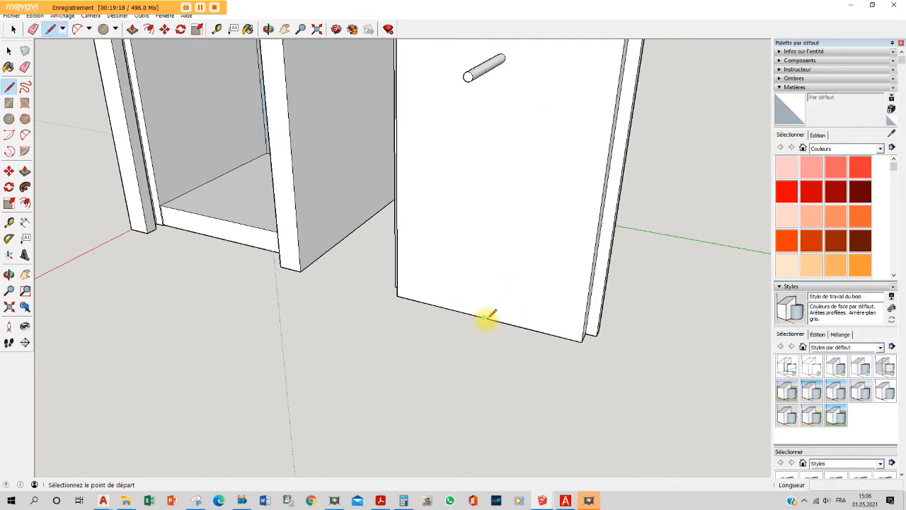
click(485, 317)
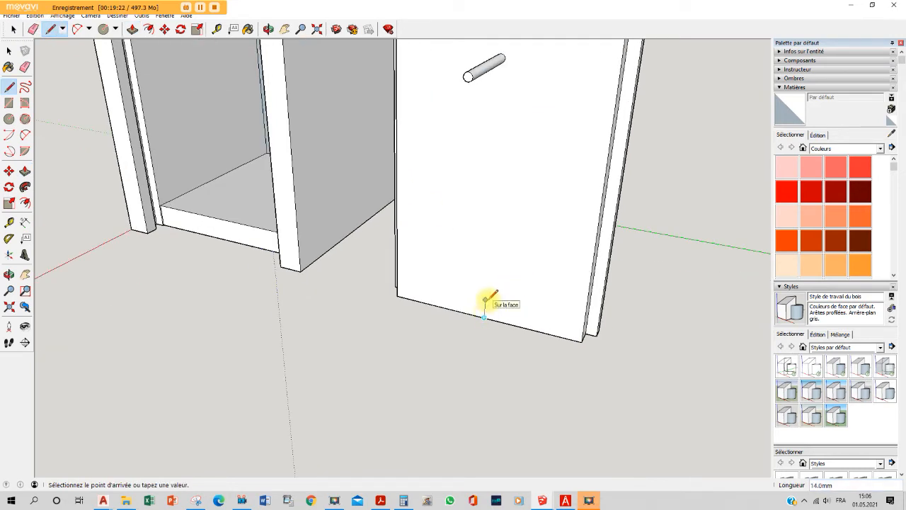
click(484, 306)
click(102, 28)
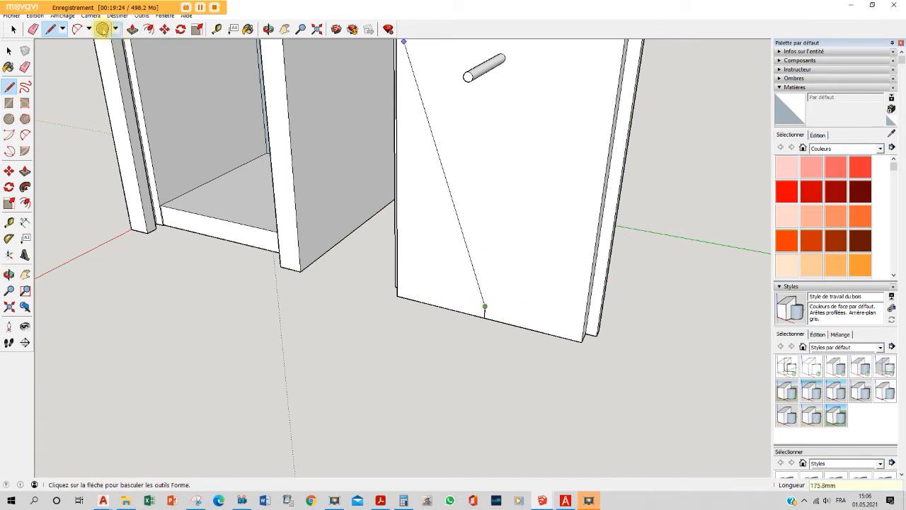
click(485, 306)
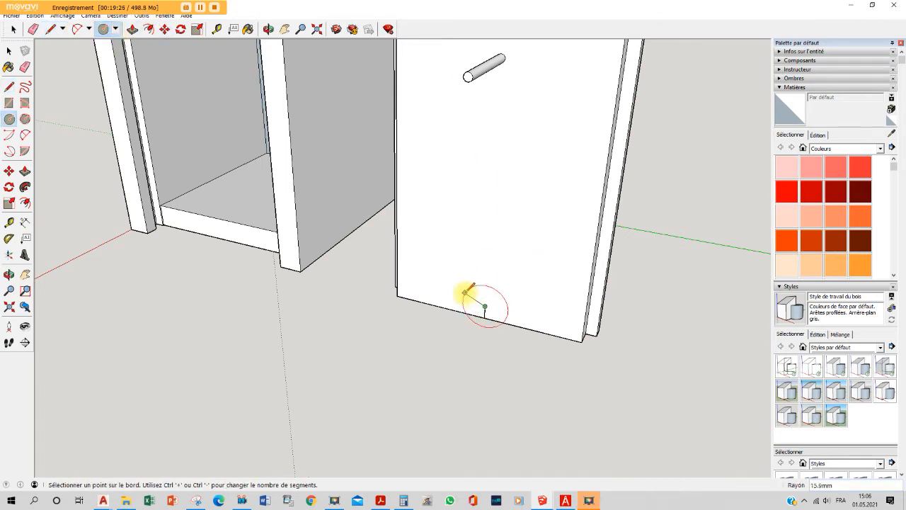
text(3)
key(Return)
Delete the short construction line between the bottom circle and the panel's lower edge
scroll(496, 312, up, 4)
key(space)
click(454, 313)
click(454, 317)
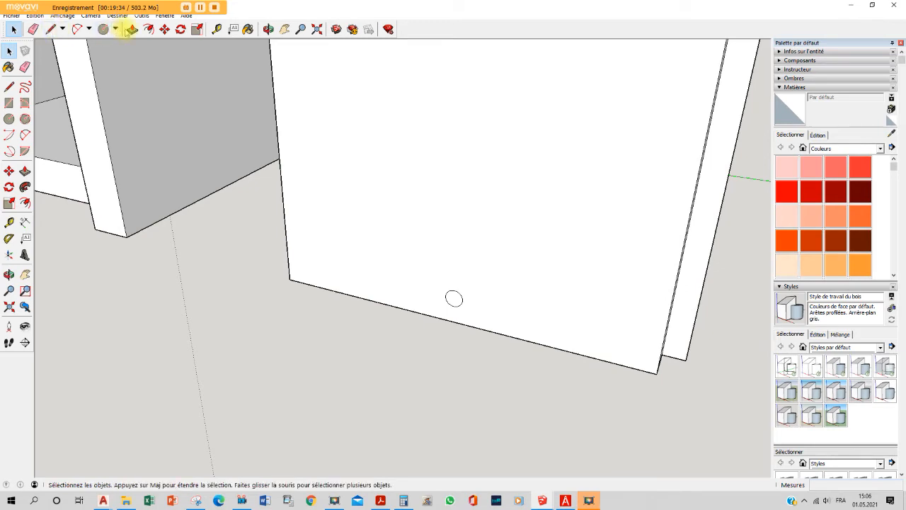
Push the bottom circle about 187 mm toward the back of the front panel, and inspect the panel's rear side
click(131, 29)
click(453, 299)
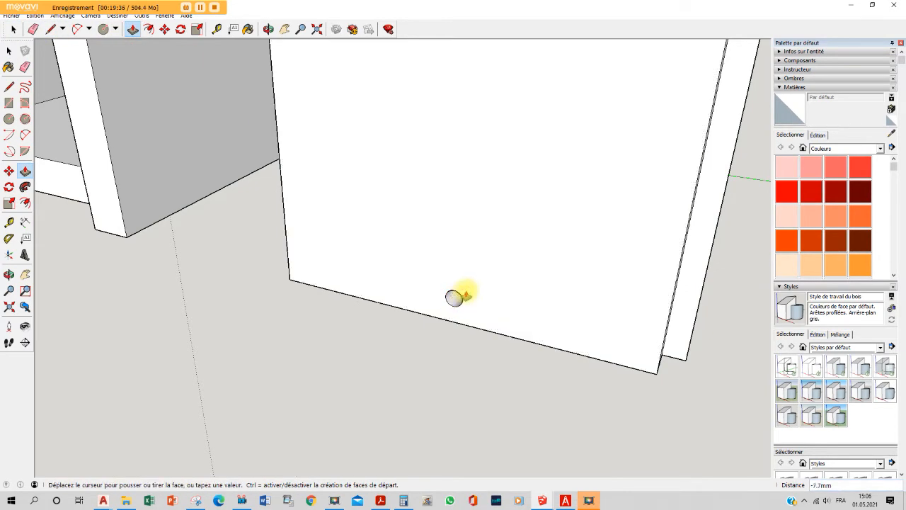
click(463, 292)
middle_drag(461, 289, 538, 212)
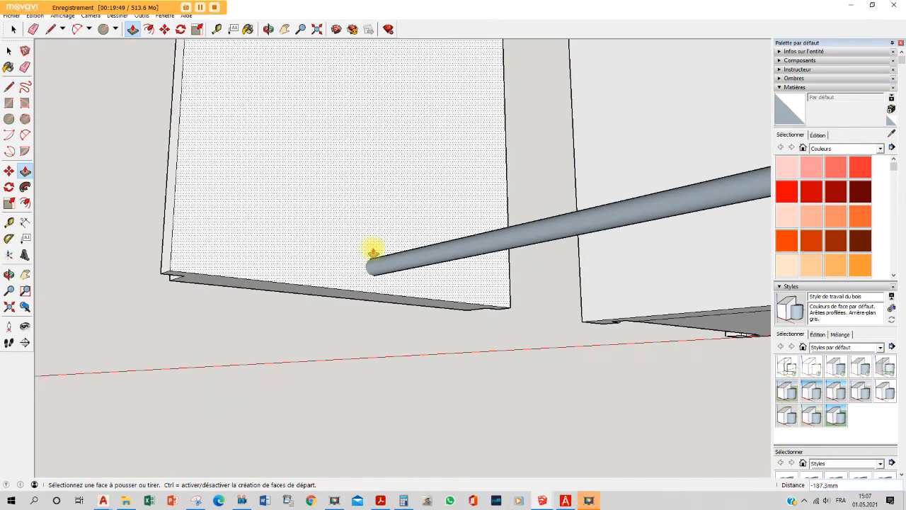
middle_drag(372, 251, 513, 249)
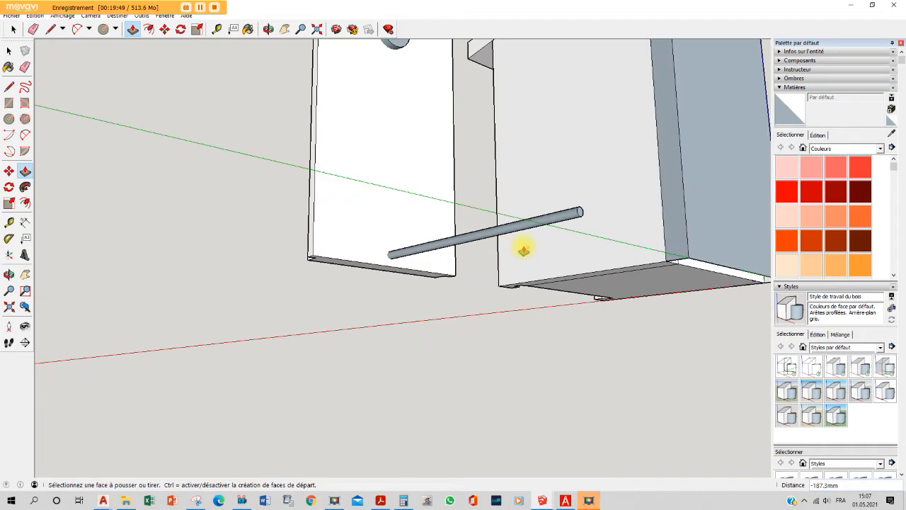
Push the end of the rod behind the front panel back to open the small bottom hole
click(579, 214)
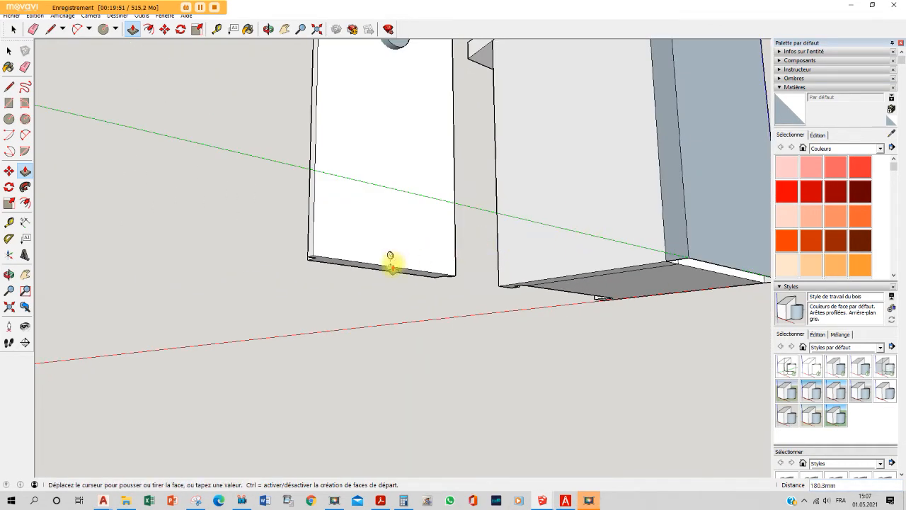
click(390, 263)
scroll(390, 258, up, 6)
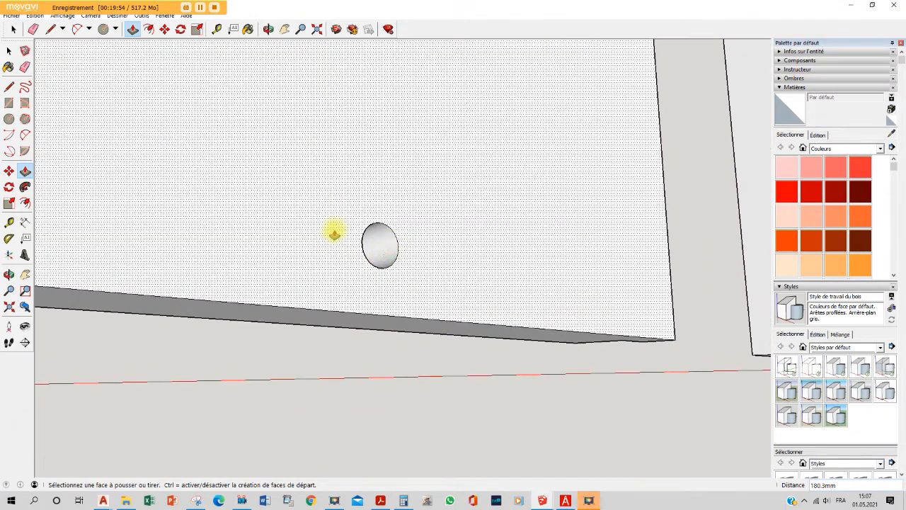
middle_drag(334, 233, 557, 298)
scroll(533, 291, down, 8)
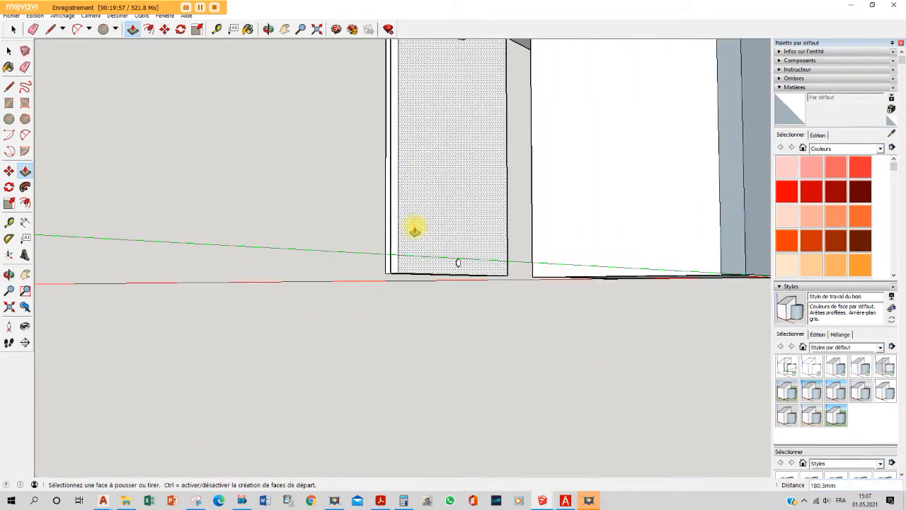
Push the protruding entrance disc about 7 mm back to the panel's face to open the large hole
middle_drag(429, 228, 324, 359)
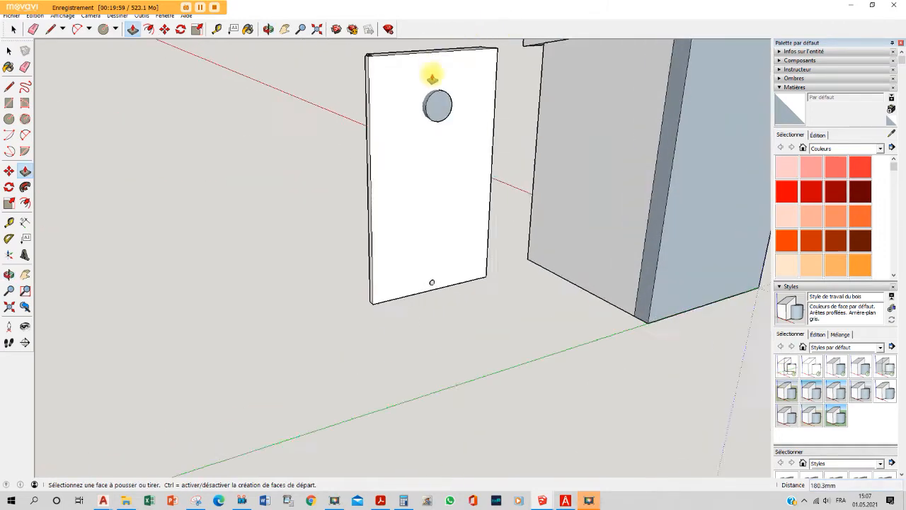
scroll(446, 106, up, 6)
click(434, 114)
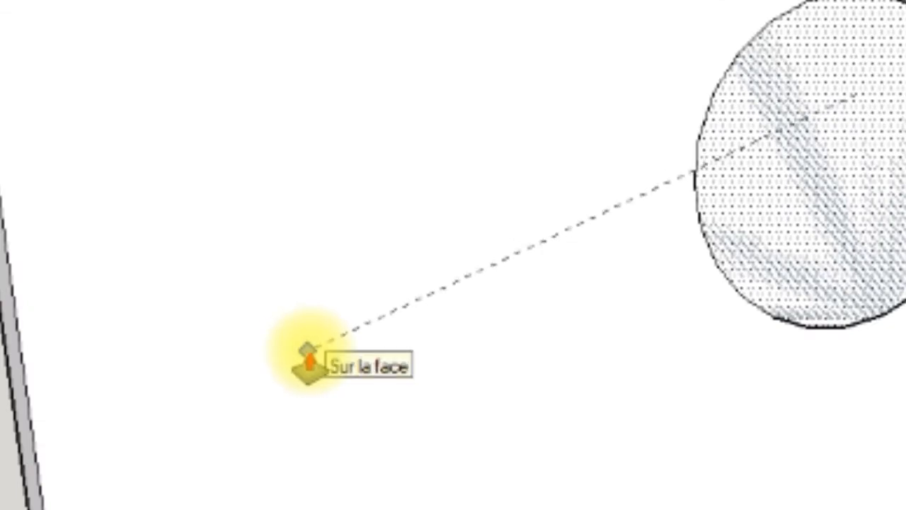
click(310, 361)
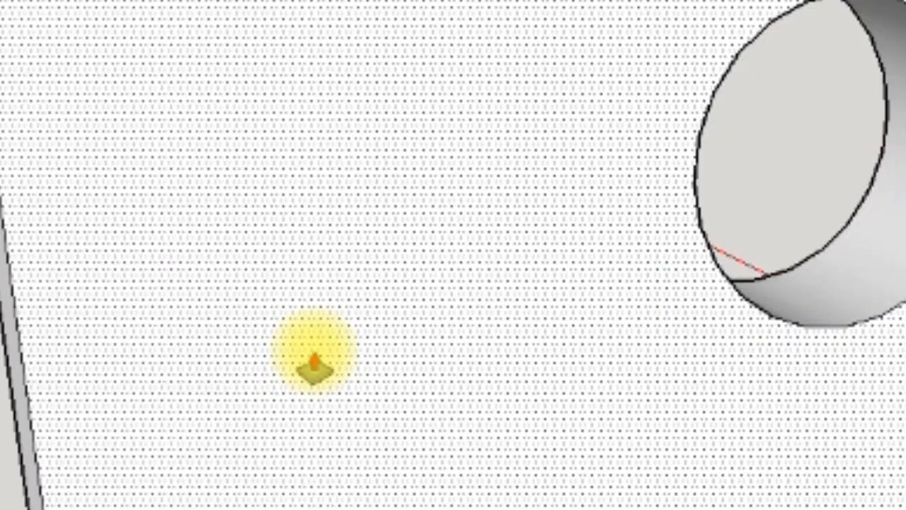
scroll(305, 168, down, 5)
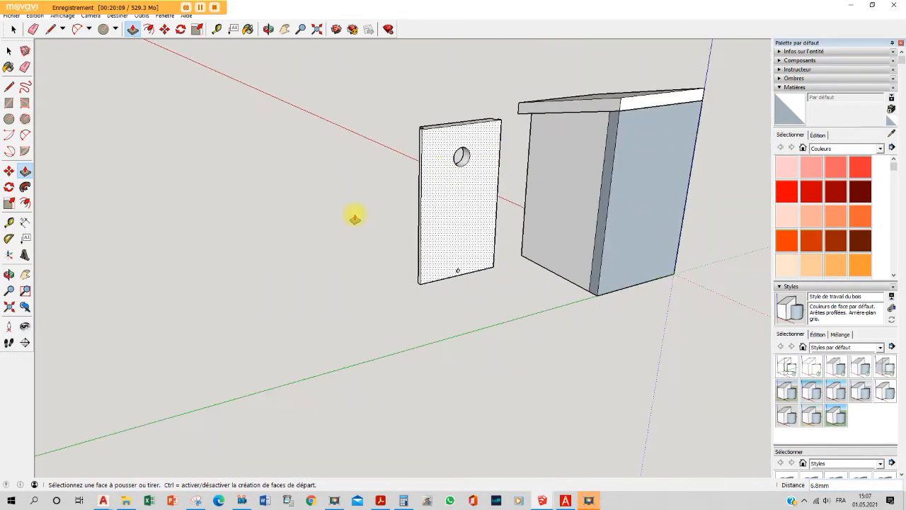
Extend the perch below the entrance hole by 20 mm from its front end
middle_drag(355, 219, 314, 238)
scroll(350, 174, up, 5)
click(286, 259)
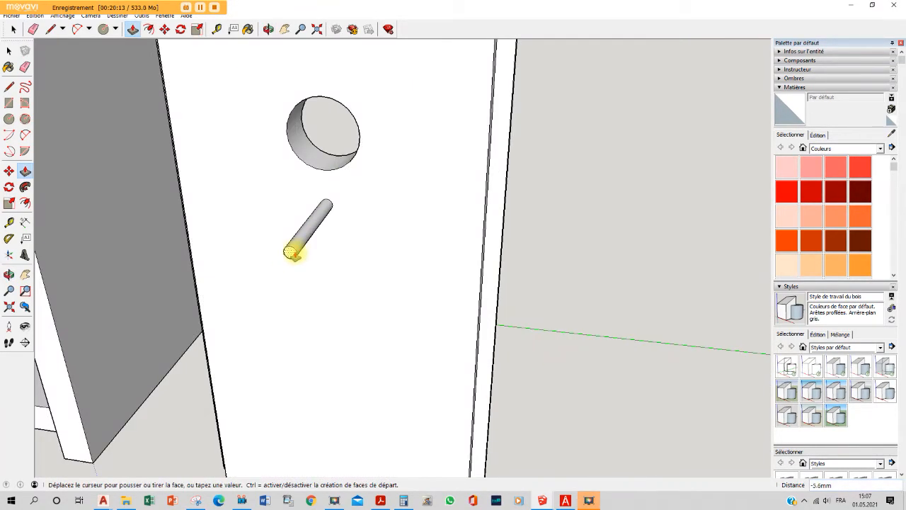
text(20)
key(Return)
Group all the geometry of the front panel, including its holes and perch
middle_drag(293, 252, 593, 205)
scroll(370, 196, down, 5)
middle_drag(370, 196, 557, 257)
key(space)
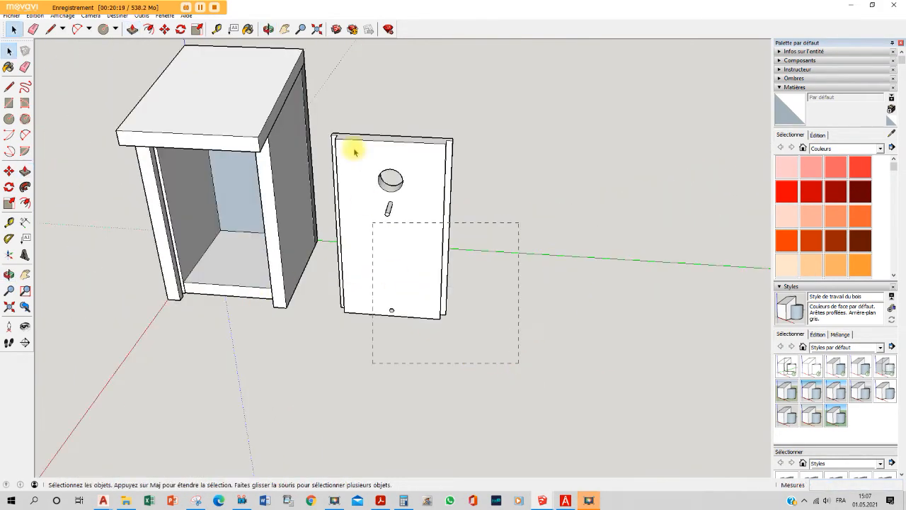
drag(312, 92, 312, 93)
middle_drag(455, 183, 485, 289)
click(493, 361)
drag(323, 108, 320, 103)
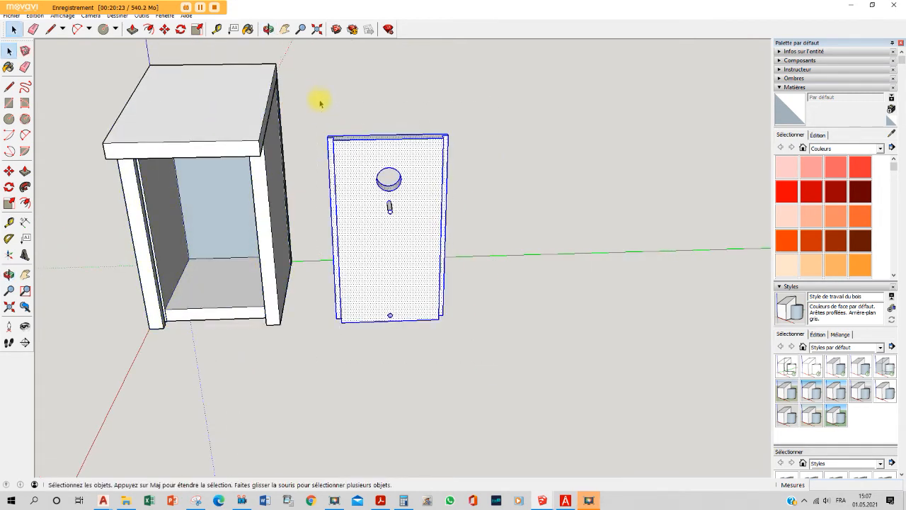
right_click(362, 151)
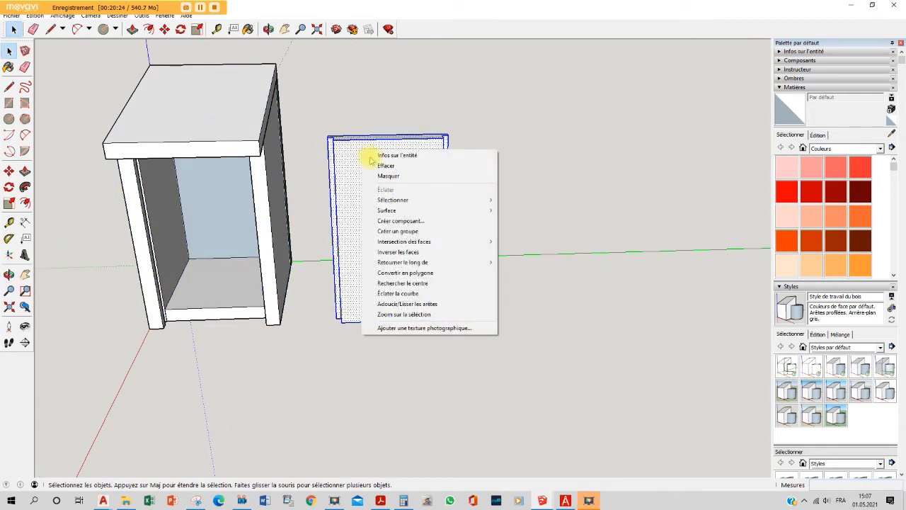
click(416, 232)
middle_drag(595, 192, 429, 168)
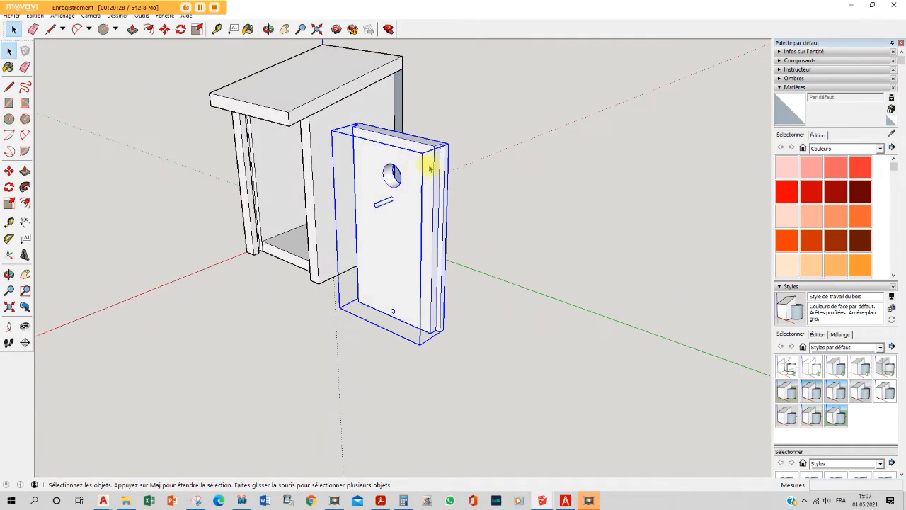
Remove the Matières panel from the default tray and add it back
click(855, 89)
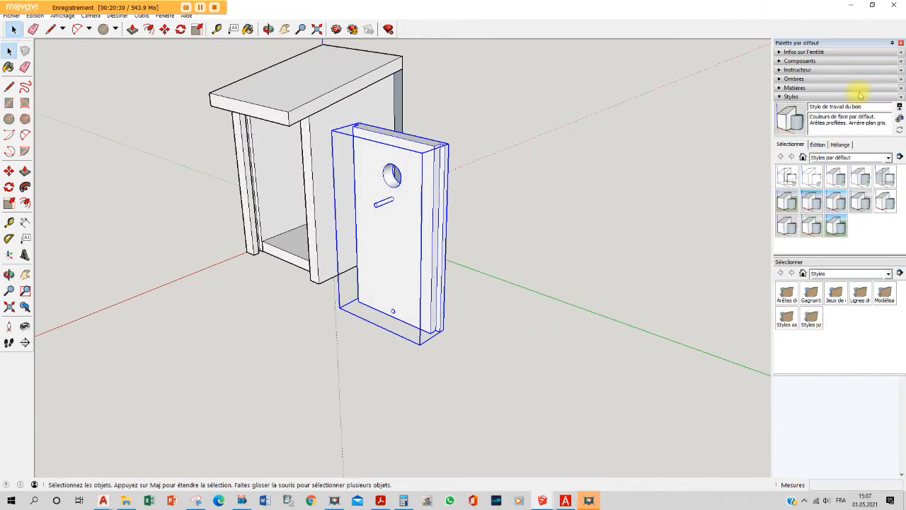
click(165, 15)
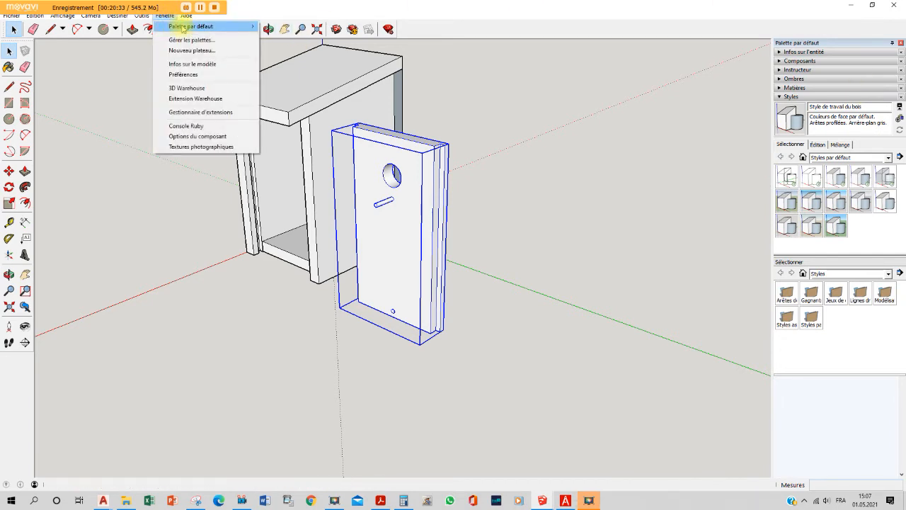
click(181, 26)
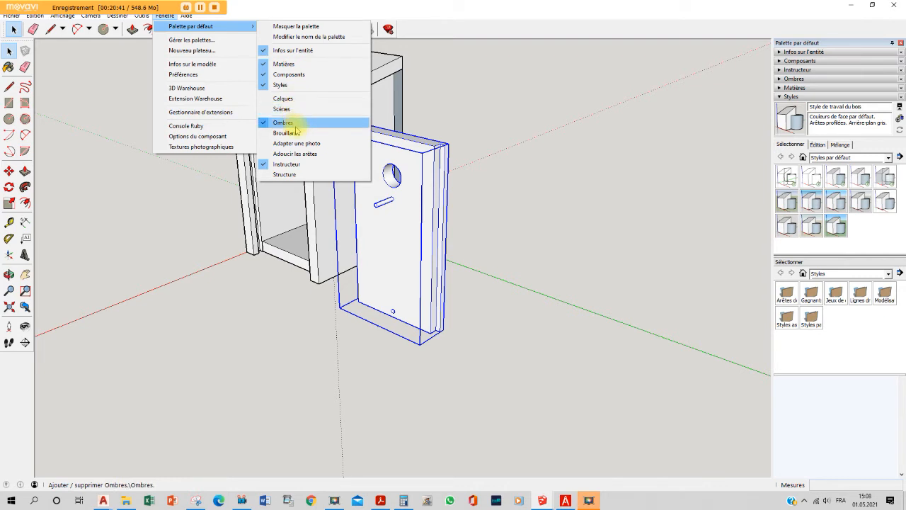
click(289, 65)
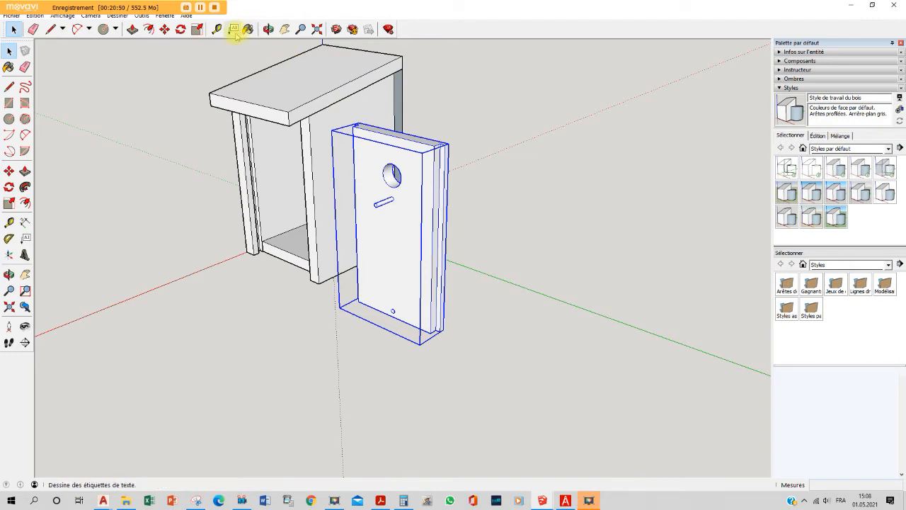
click(166, 16)
mouse_move(184, 30)
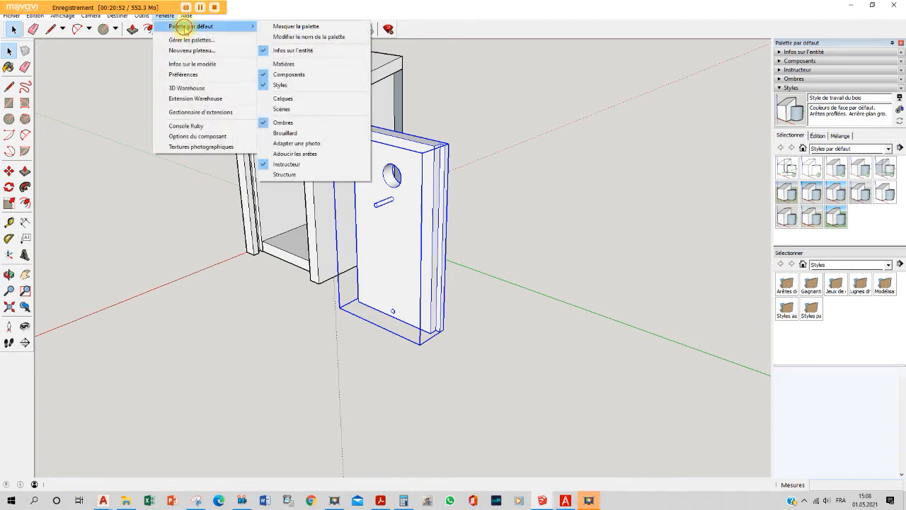
click(289, 65)
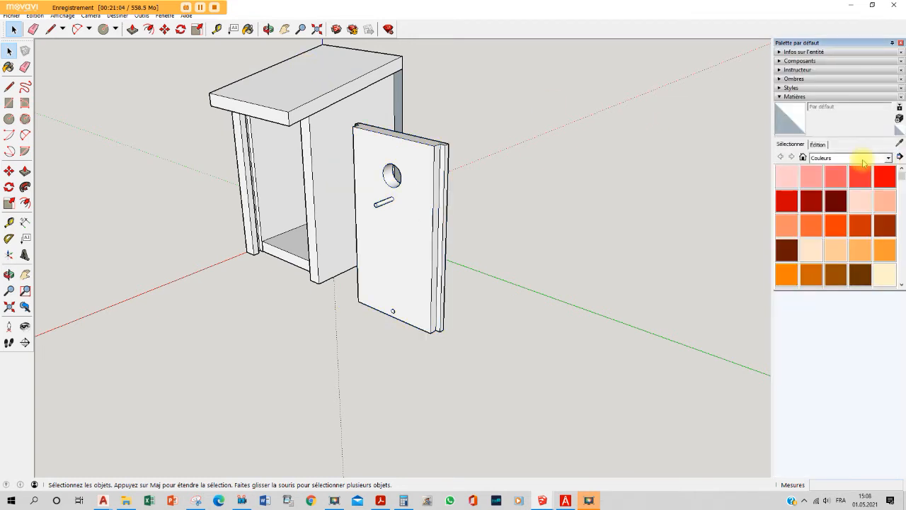
Paint the front panel, the birdhouse body and the roof with the Bois contreplaqué à nœuds wood material
click(862, 160)
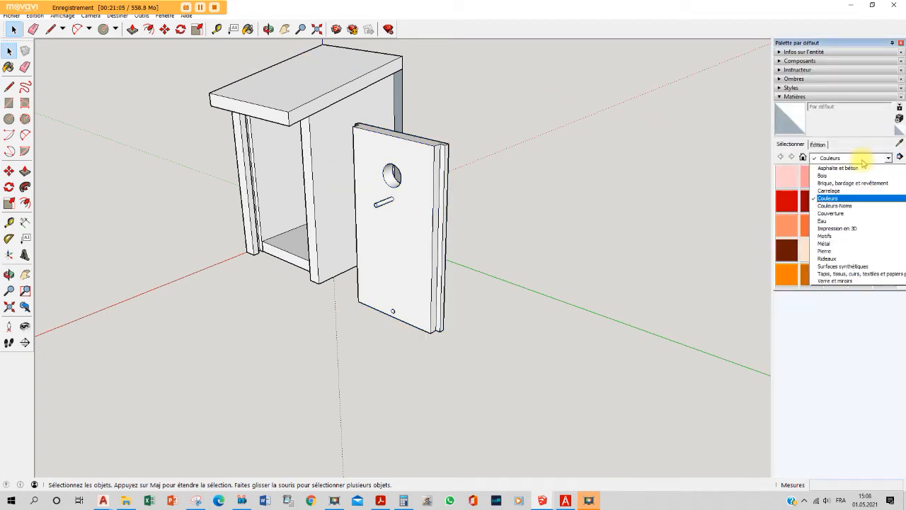
click(842, 176)
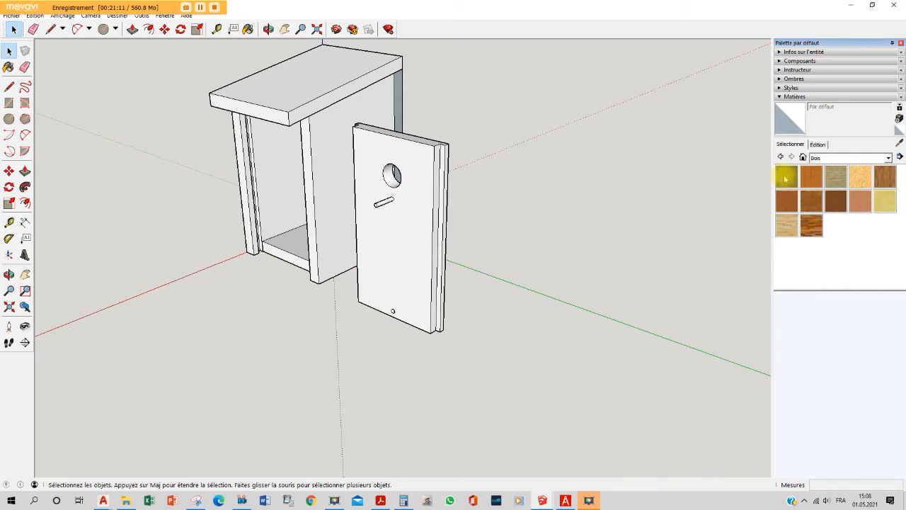
click(788, 178)
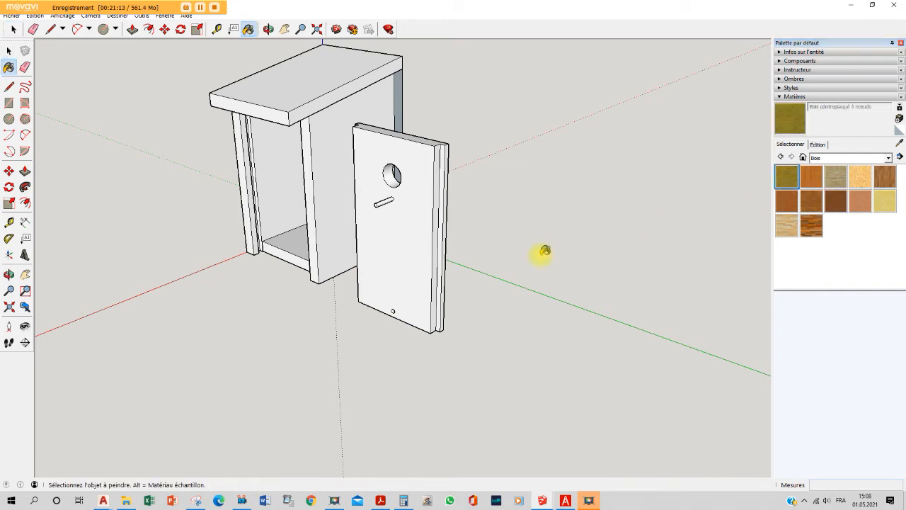
click(398, 250)
mouse_move(396, 246)
middle_down()
mouse_move(608, 261)
mouse_move(162, 366)
mouse_move(7, 311)
mouse_move(522, 274)
middle_up()
click(344, 173)
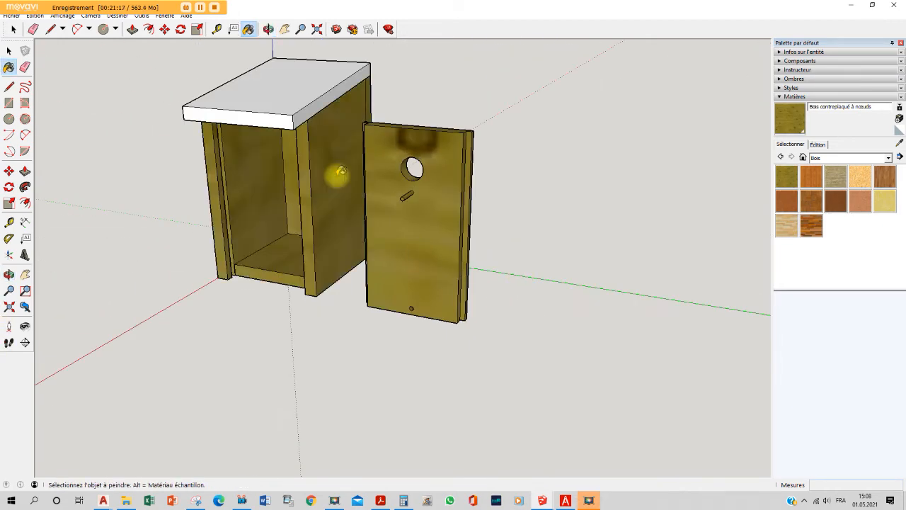
click(290, 81)
middle_drag(460, 266, 639, 350)
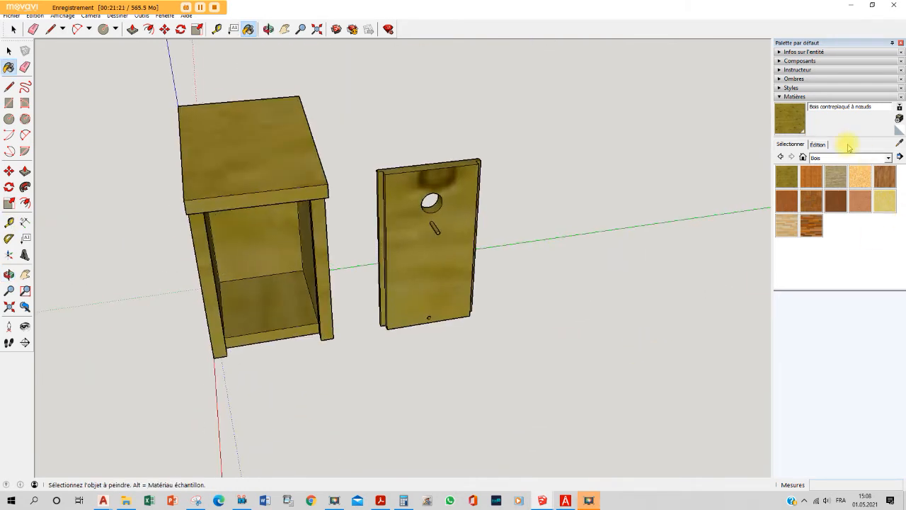
Set the knotty plywood texture size to 166.4 mm and change its colour to a lighter wood tone
click(819, 145)
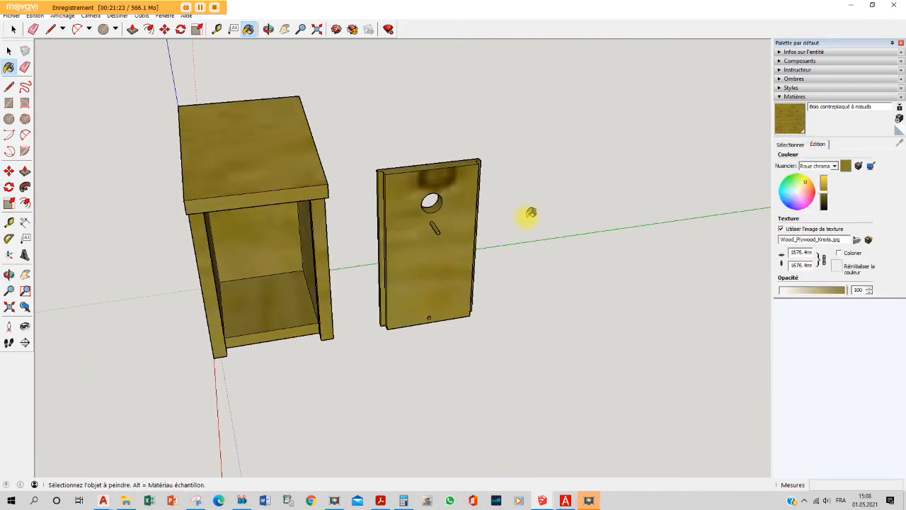
click(799, 252)
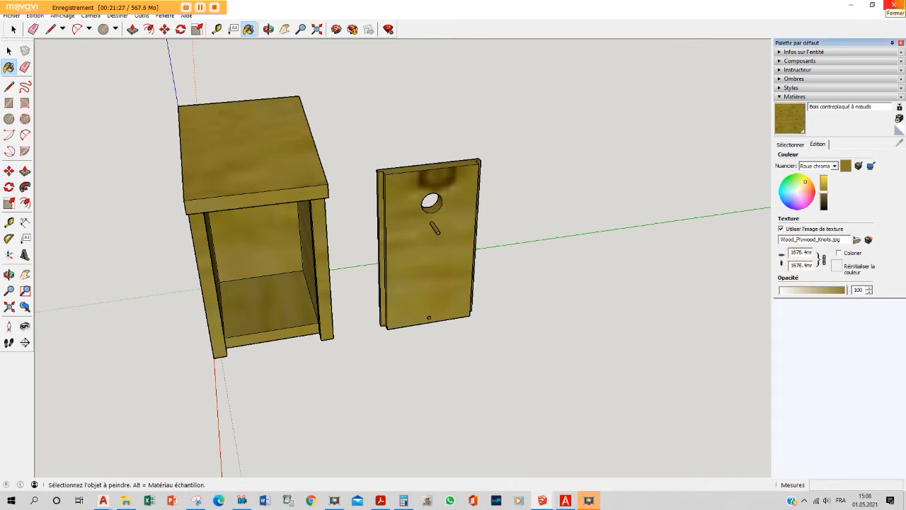
key(BackSpace)
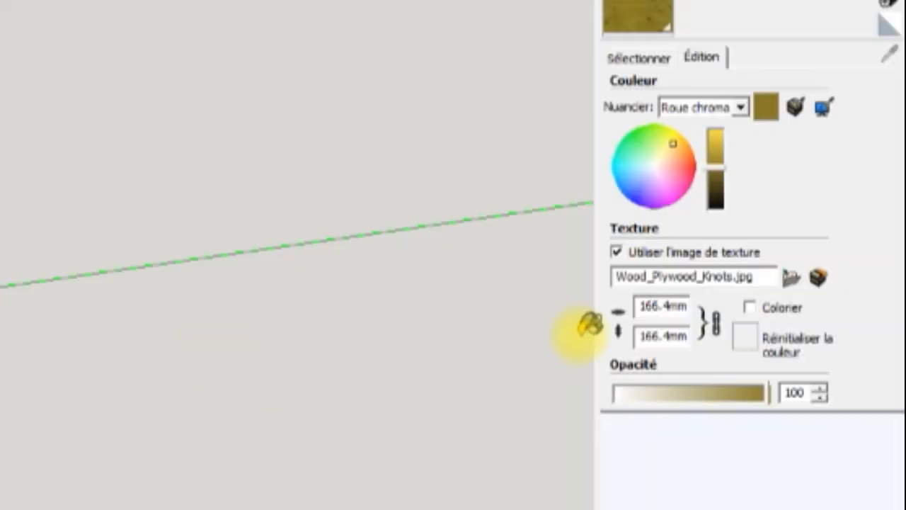
text(6)
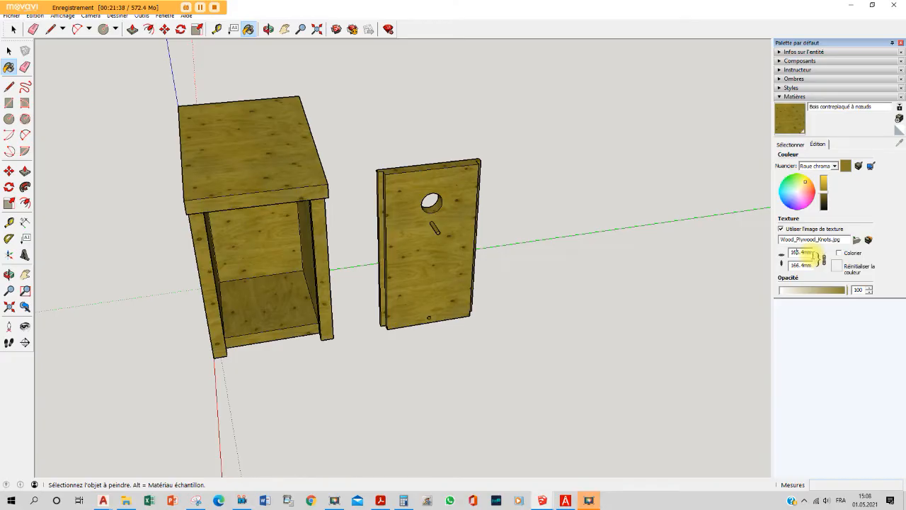
text(6)
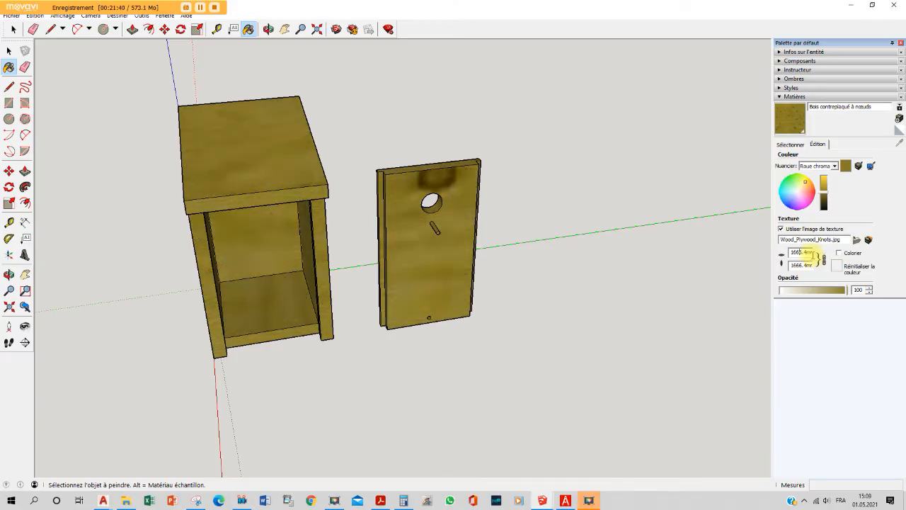
key(BackSpace)
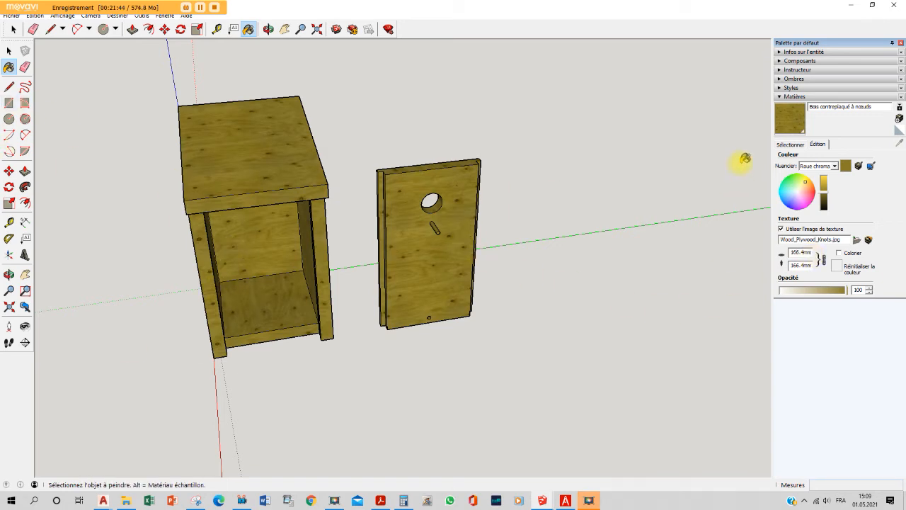
drag(824, 192, 804, 185)
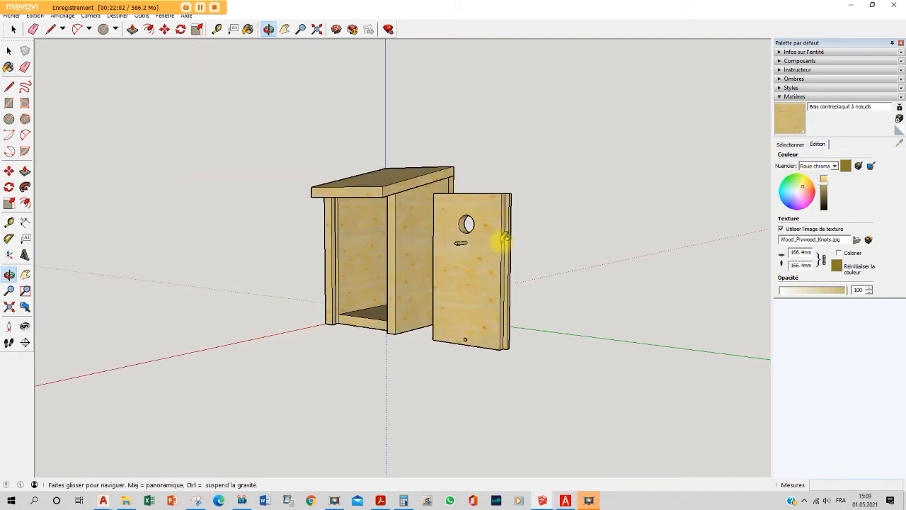
Move the front panel by its lower corner to the front opening of the birdhouse
click(164, 29)
scroll(497, 352, up, 5)
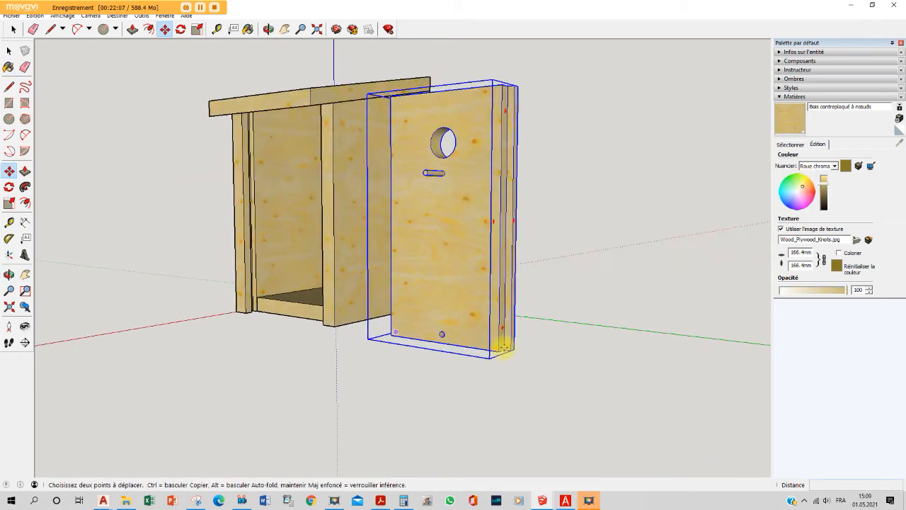
click(497, 347)
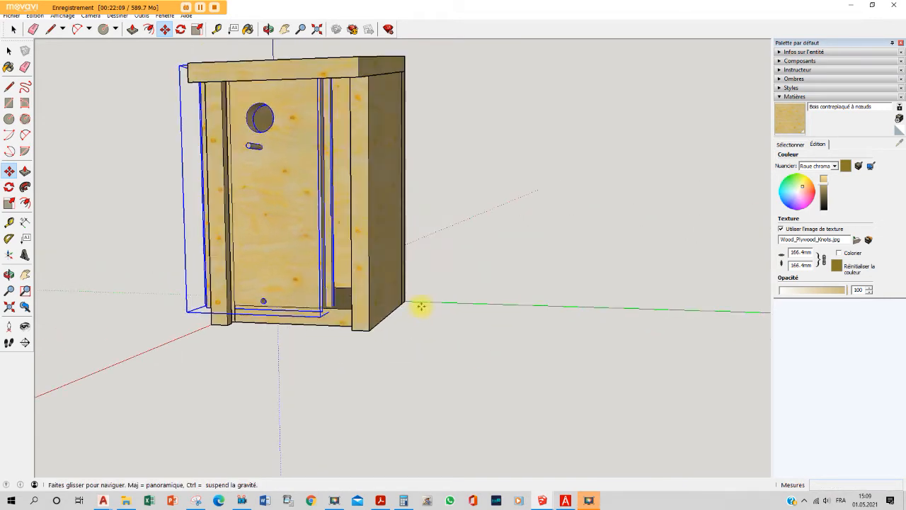
scroll(368, 339, up, 5)
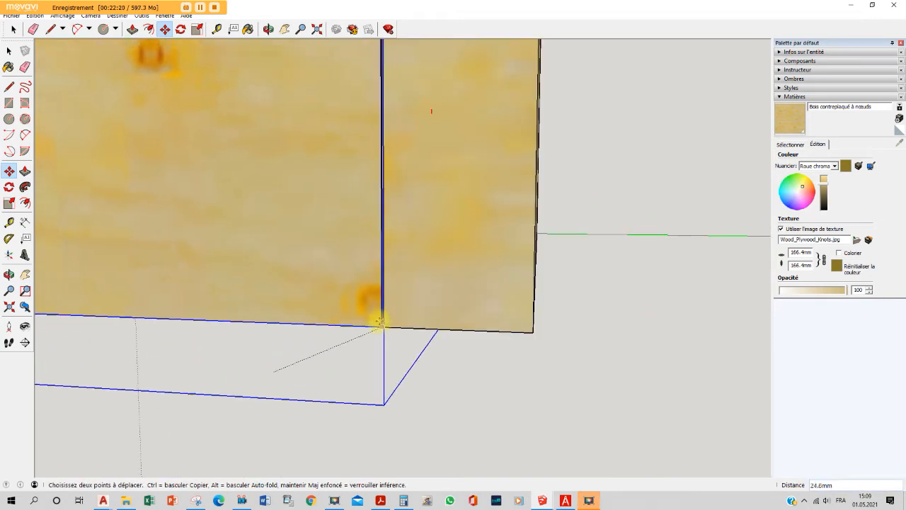
Shift the front panel 2 mm sideways within its grooves and check its fit from the bottom of the birdhouse
scroll(453, 291, down, 5)
middle_drag(453, 284, 356, 239)
scroll(243, 286, up, 6)
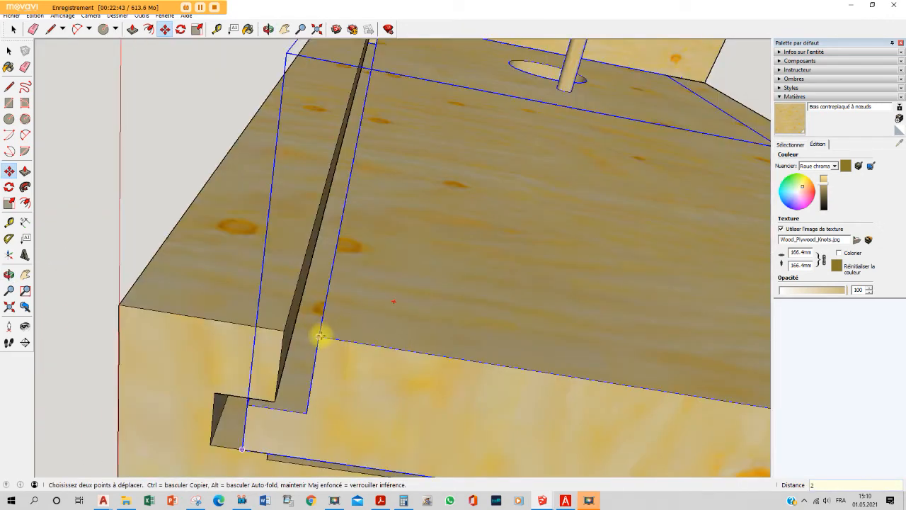
click(320, 337)
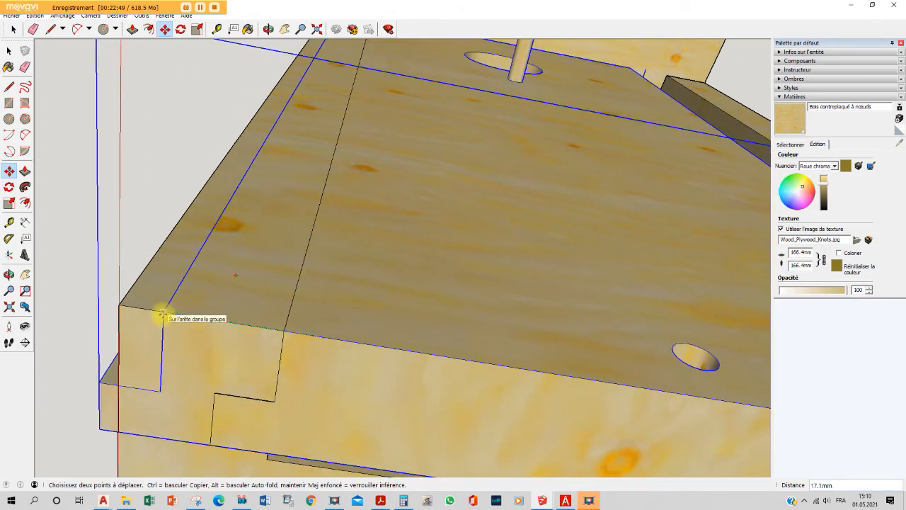
key(Return)
scroll(162, 273, down, 5)
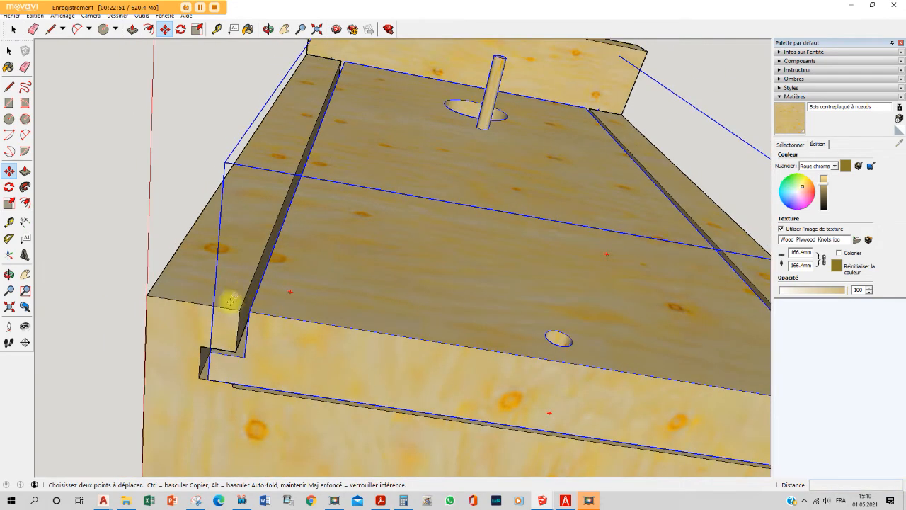
middle_drag(228, 300, 654, 322)
middle_drag(226, 314, 205, 390)
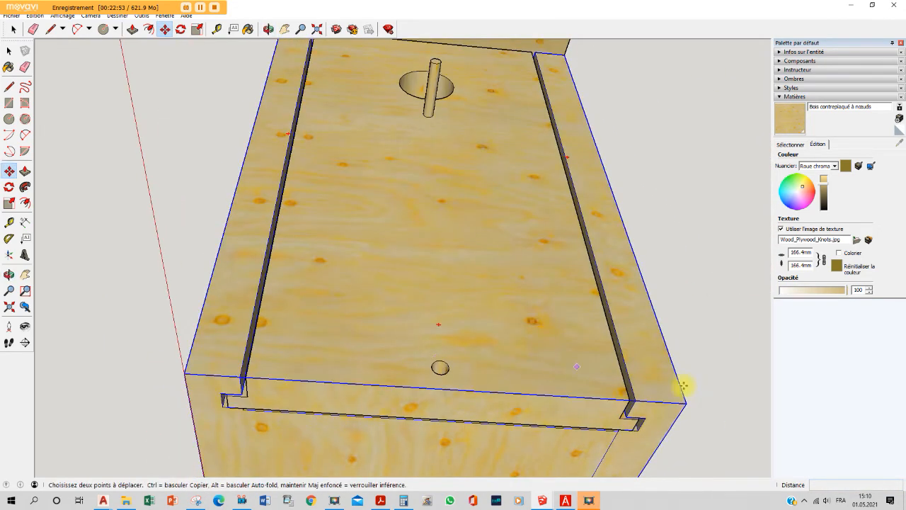
scroll(536, 347, down, 2)
scroll(539, 348, down, 1)
middle_drag(536, 350, 297, 404)
scroll(305, 382, down, 2)
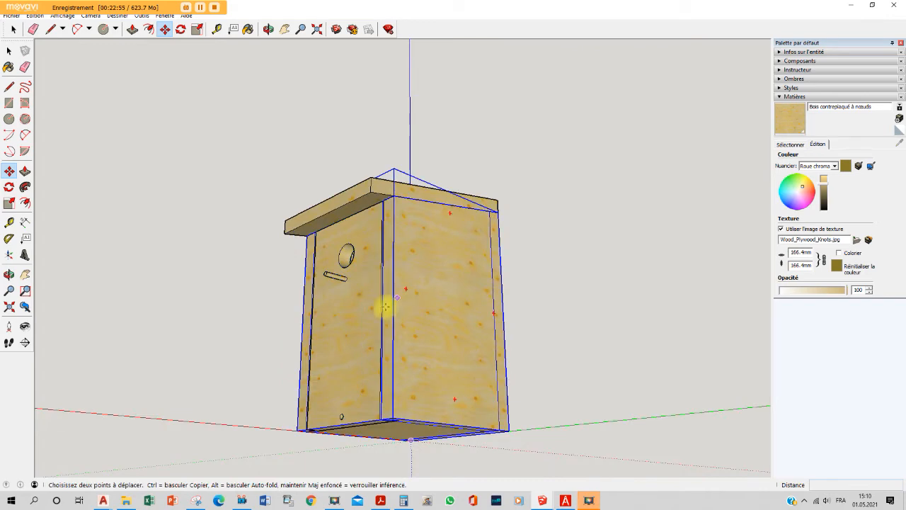
Slide the front panel about 76.3 mm down out of its grooves to open the birdhouse
click(373, 293)
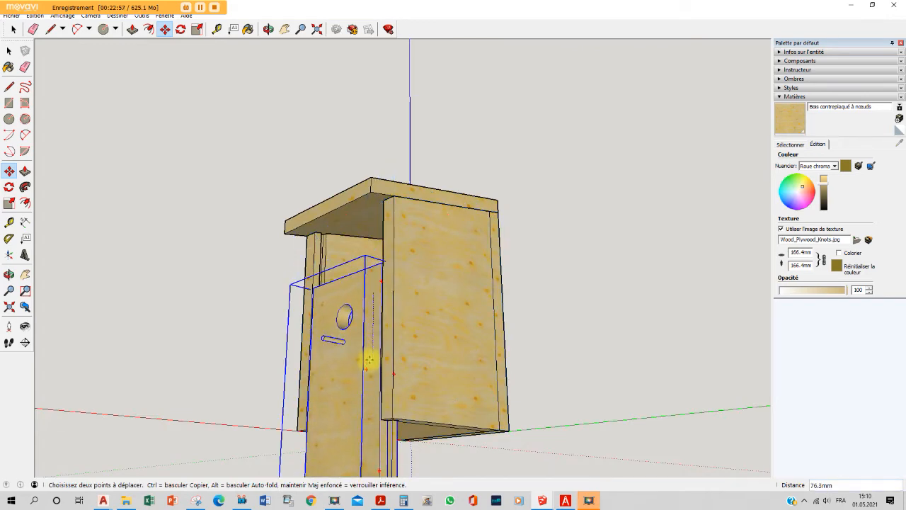
click(369, 361)
middle_drag(406, 350, 741, 213)
middle_drag(460, 373, 344, 486)
scroll(494, 295, down, 5)
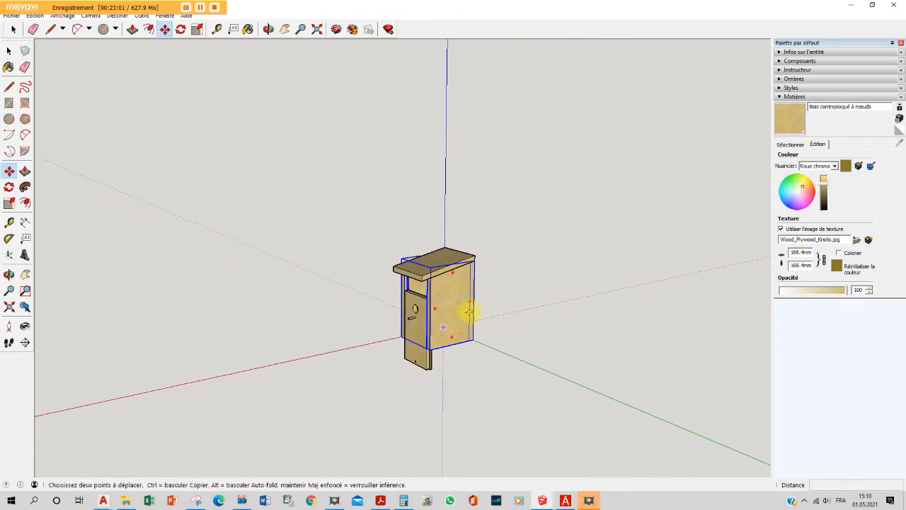
Open the 3D Warehouse for downloading models and check the signed-in account
click(14, 16)
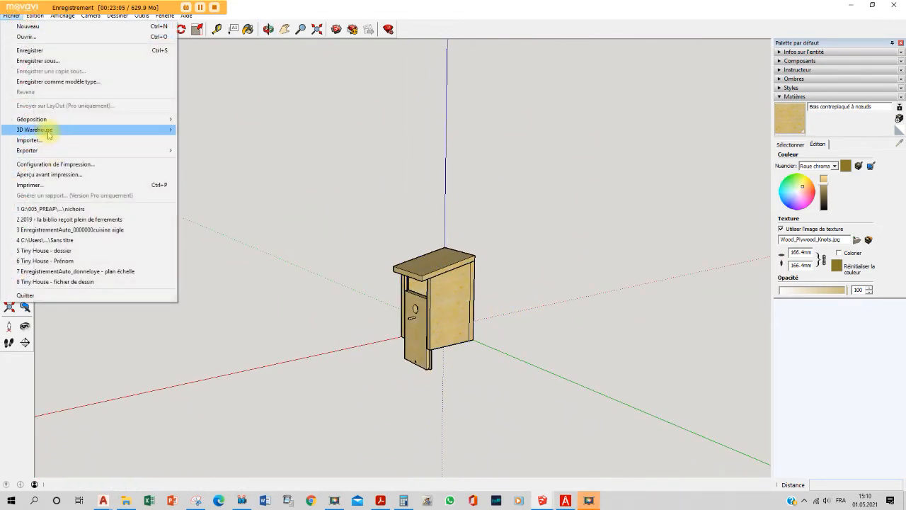
mouse_move(26, 132)
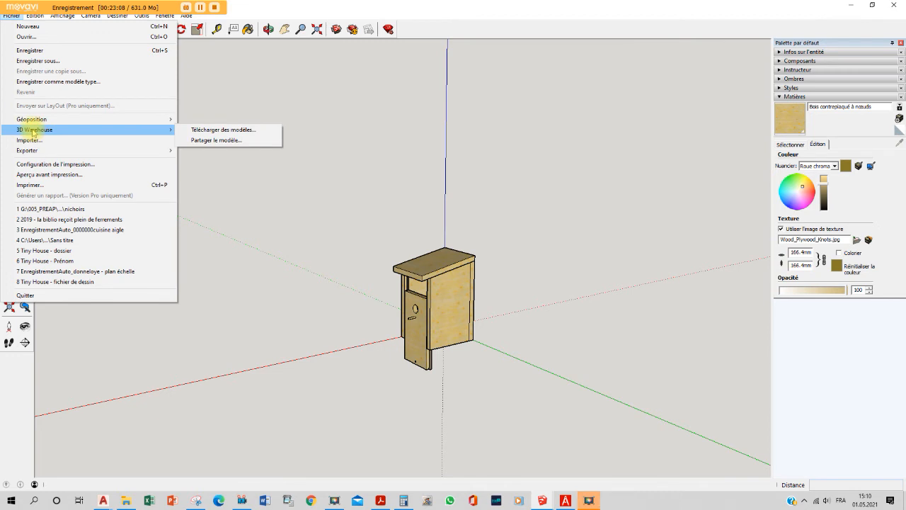
click(223, 129)
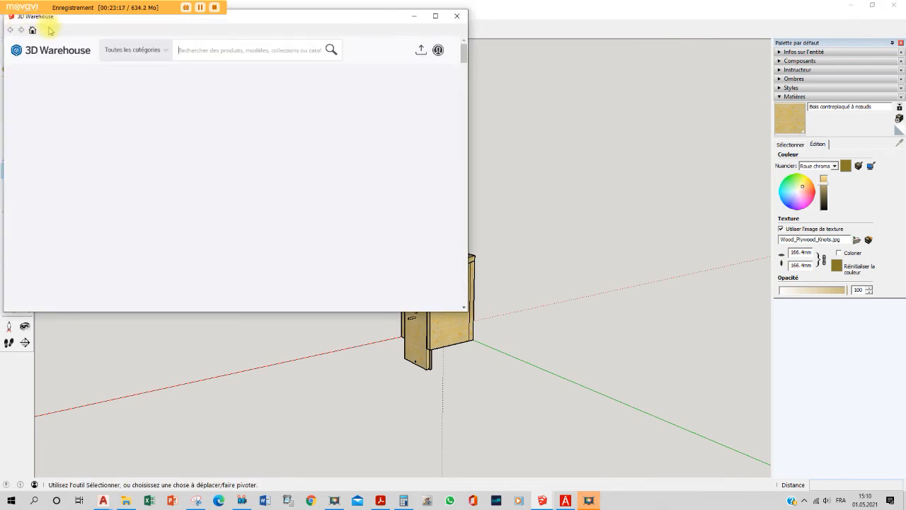
click(438, 51)
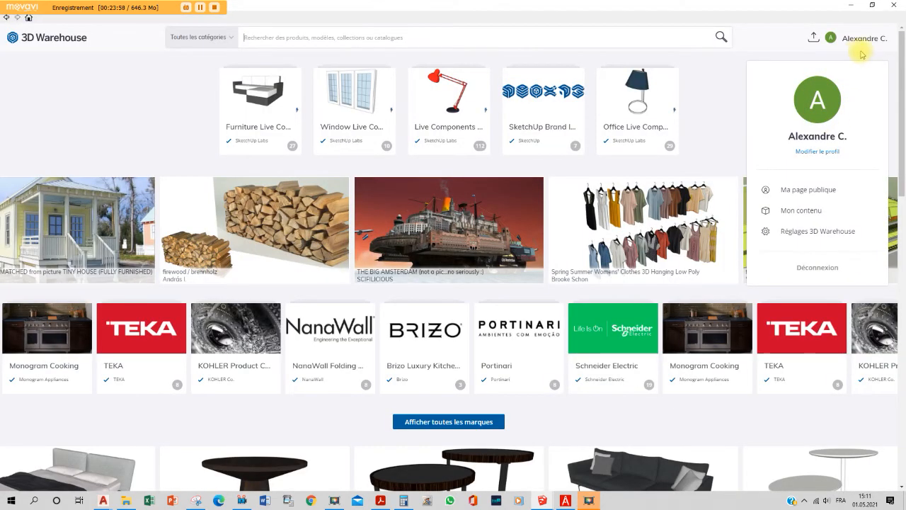
click(858, 53)
click(857, 41)
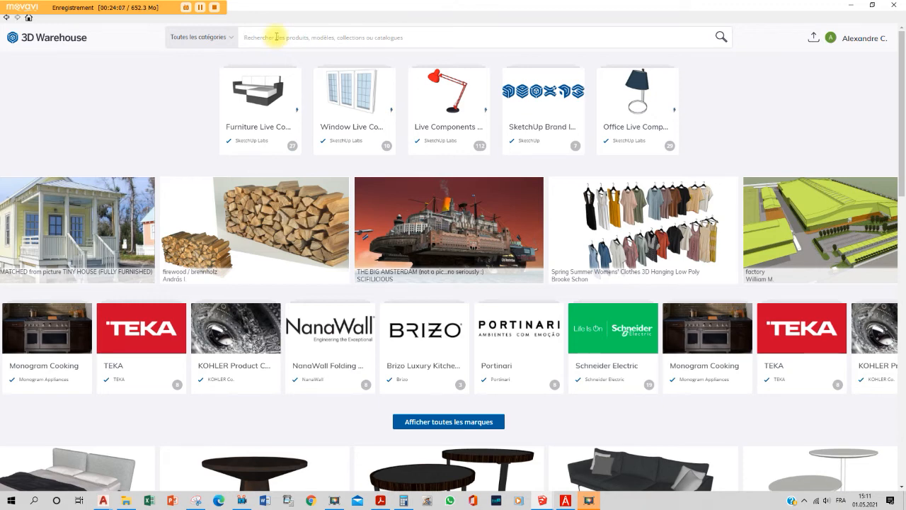
Search the 3D Warehouse for "arbre" and download the yellow-flowered "arbre 3D / tree 3D" tree into the model
text(re)
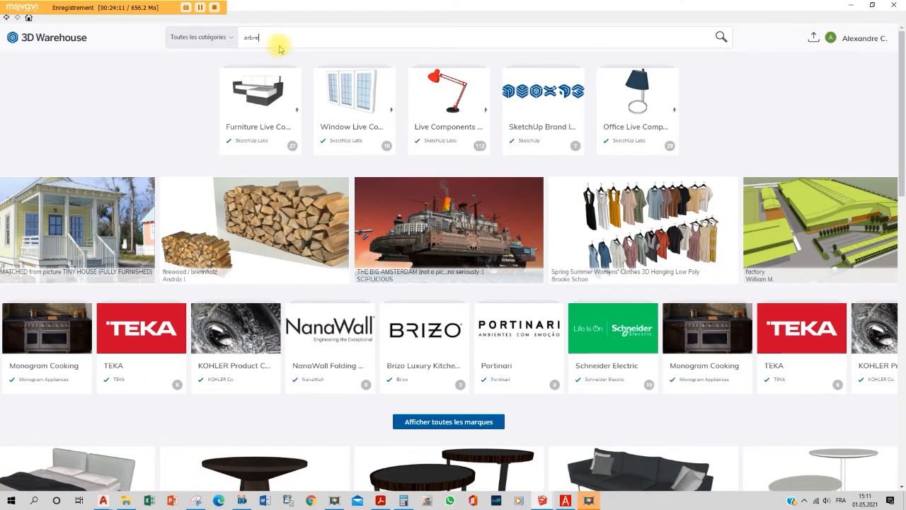
click(720, 34)
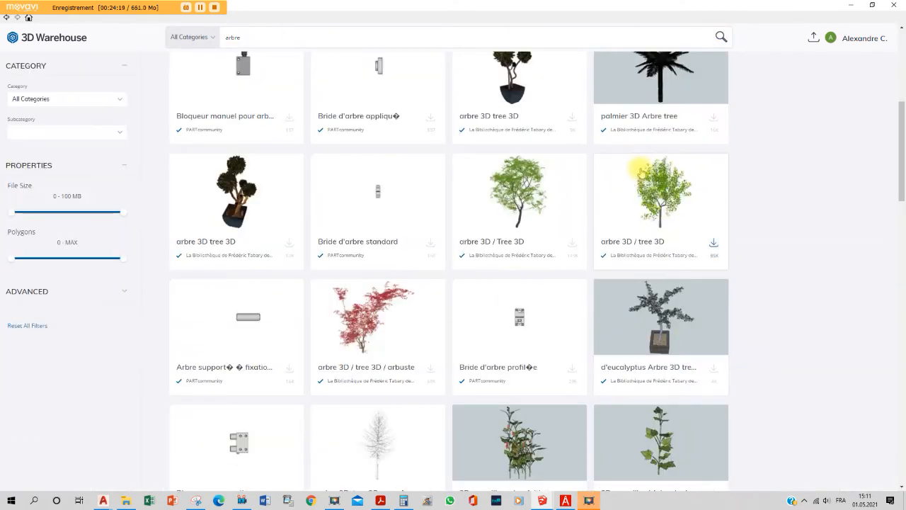
click(674, 192)
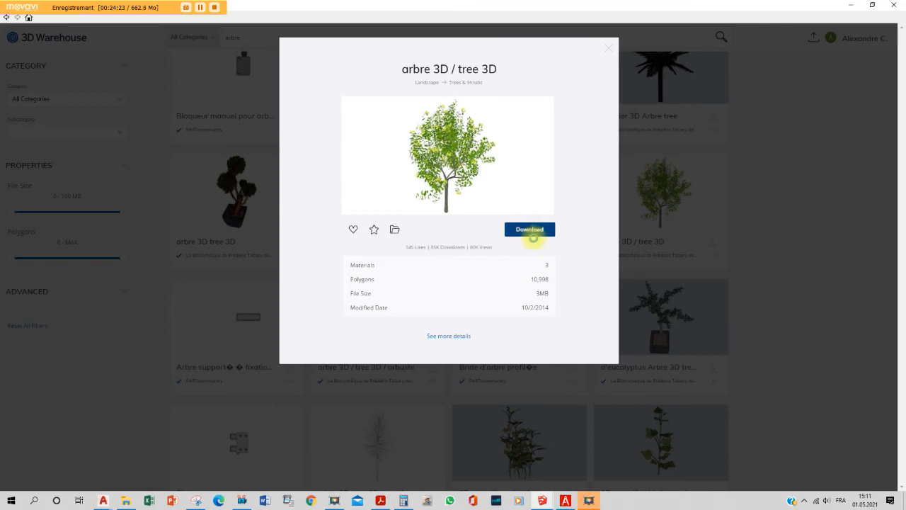
click(535, 239)
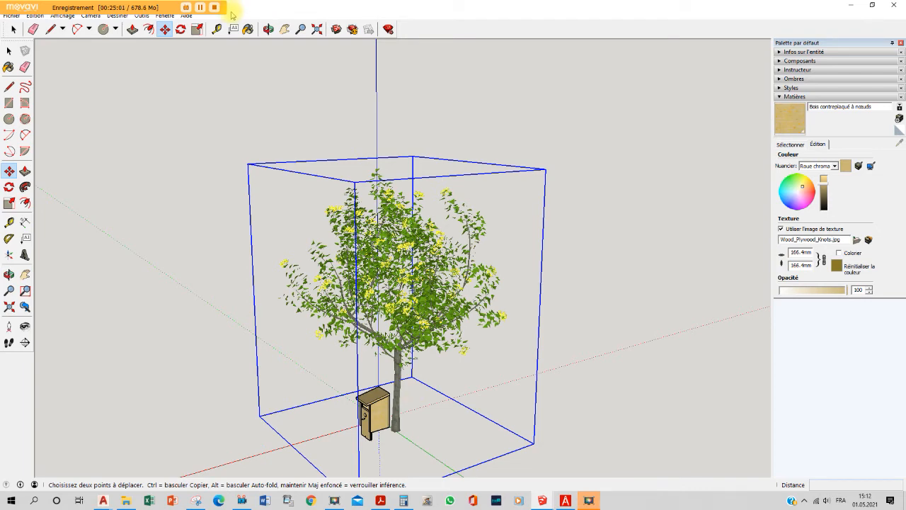
Scale the tree up uniformly from an upper corner of its bounding box
click(197, 29)
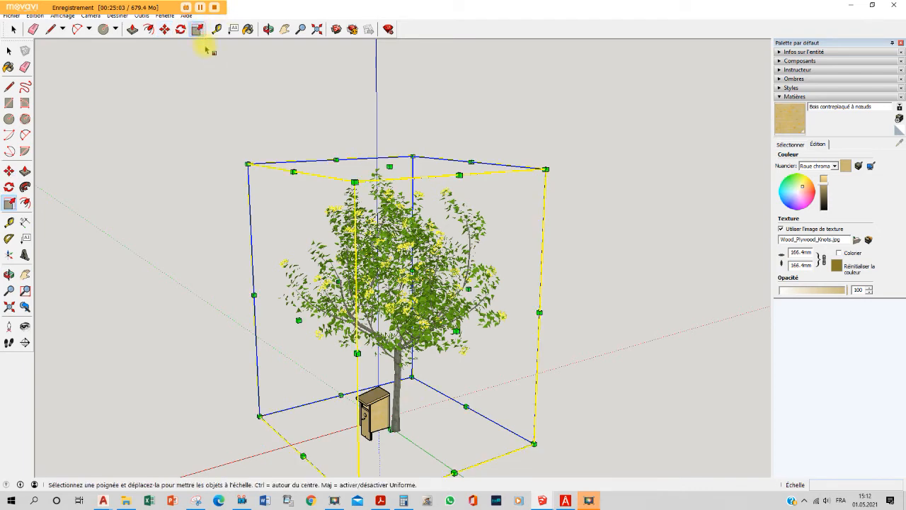
drag(248, 164, 97, 77)
scroll(226, 173, down, 5)
middle_drag(253, 153, 290, 196)
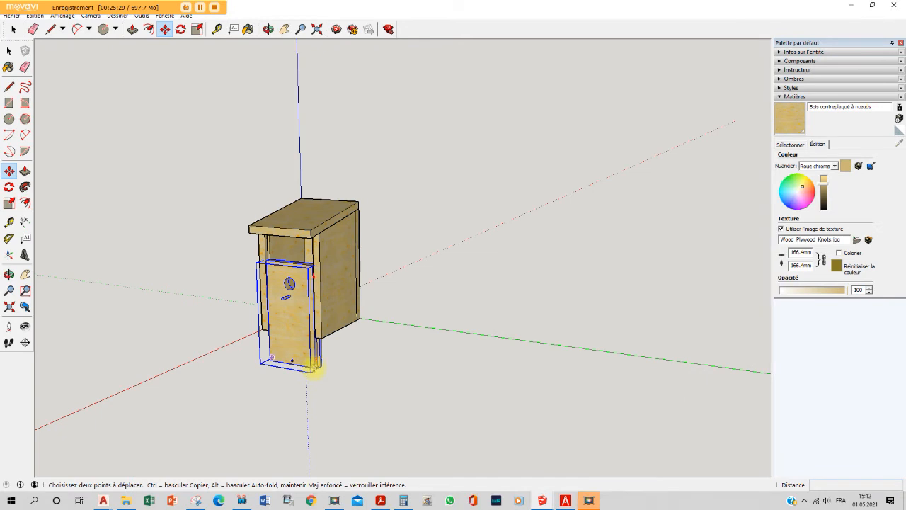
Slide the front panel up to its closed position and group all the birdhouse parts
click(314, 369)
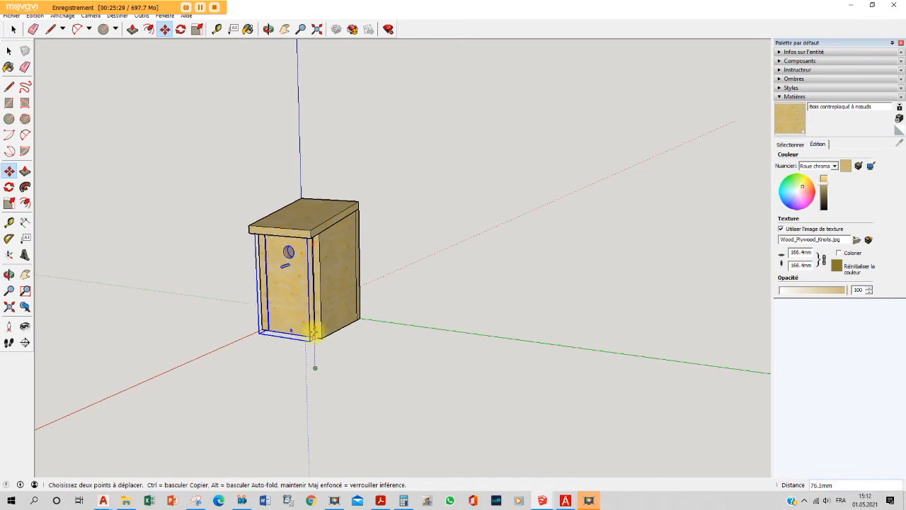
click(314, 336)
key(space)
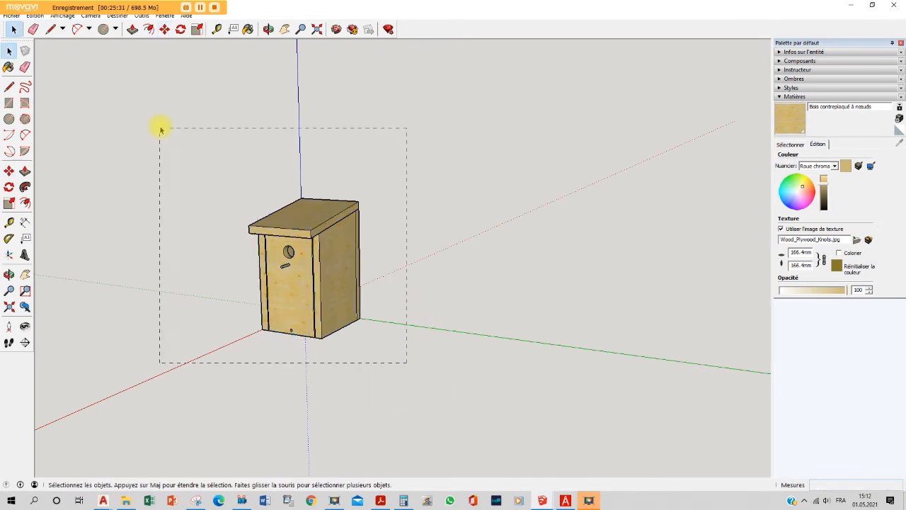
drag(161, 129, 160, 129)
right_click(298, 217)
click(385, 308)
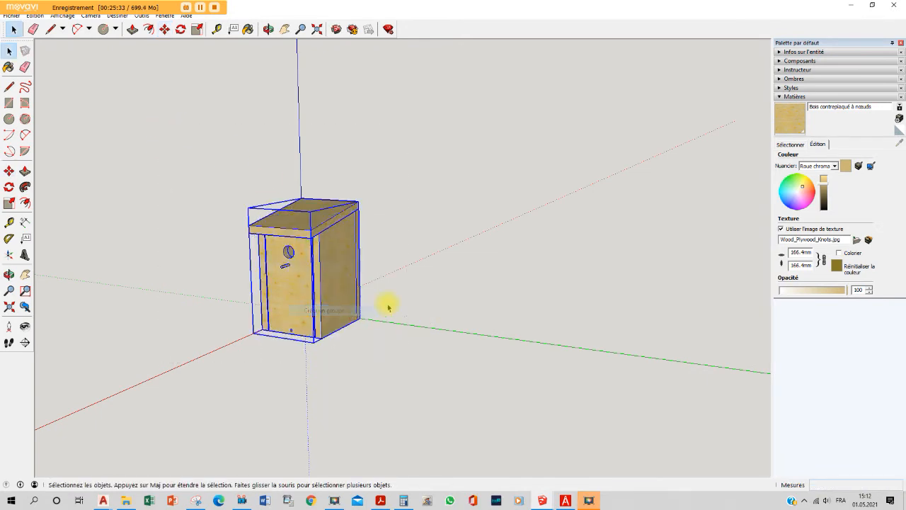
Move the birdhouse group up onto the trunk of the tree
click(165, 29)
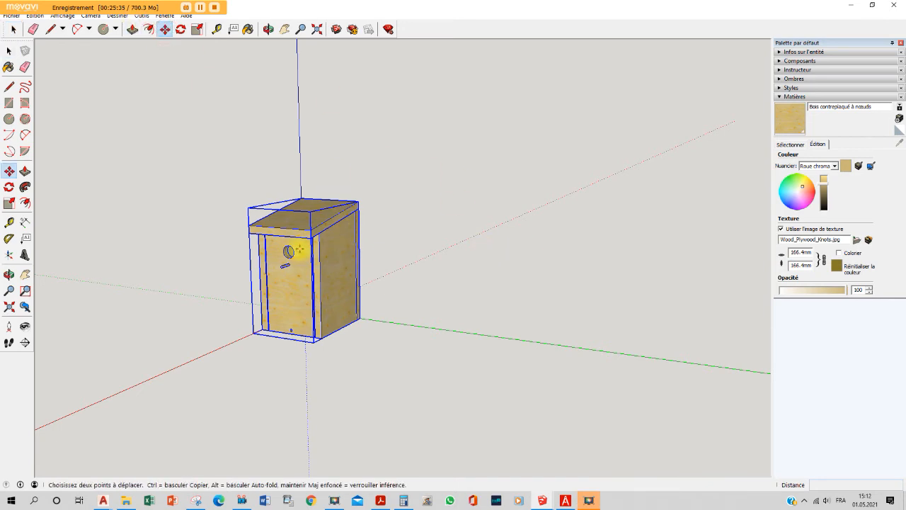
click(302, 251)
click(517, 192)
middle_drag(518, 191, 263, 260)
scroll(344, 236, down, 3)
scroll(434, 224, down, 1)
scroll(505, 182, down, 3)
scroll(504, 184, down, 4)
scroll(580, 116, up, 2)
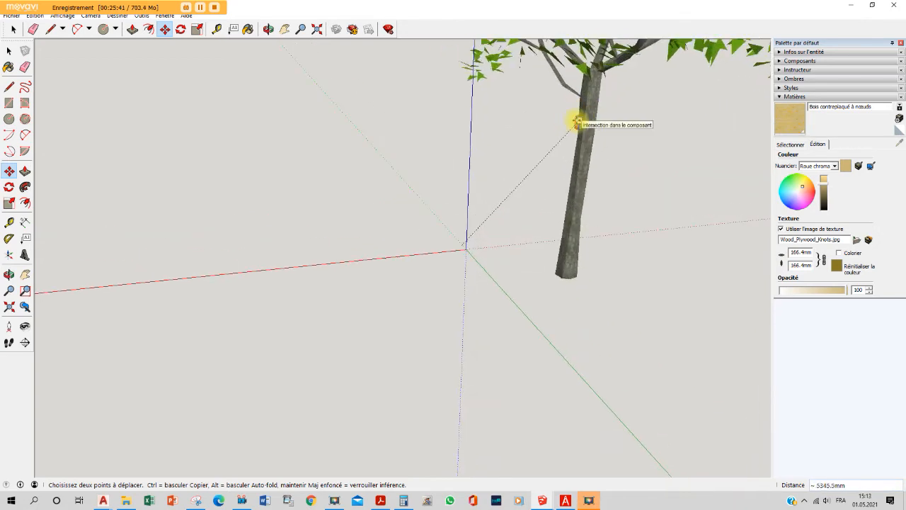
scroll(574, 122, up, 6)
Move the birdhouse out of the trunk and position it centrally with its back against the bark
key(space)
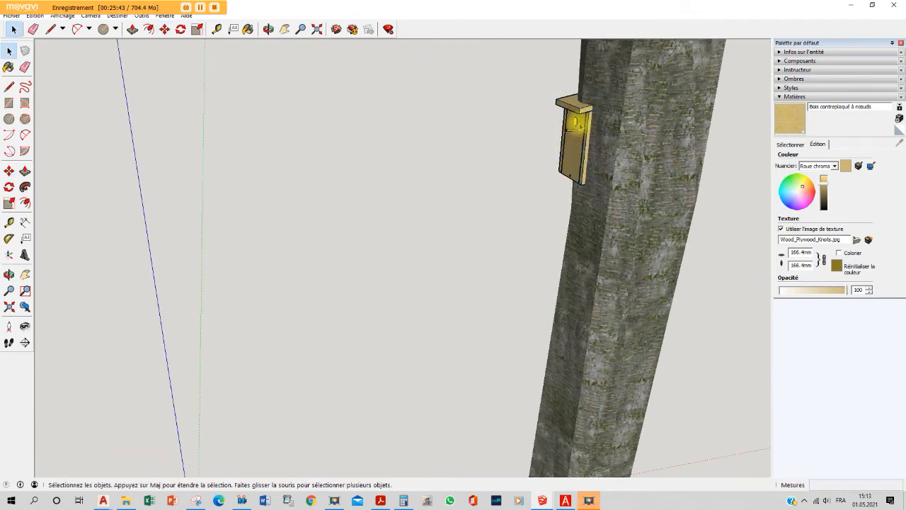
right_click(578, 123)
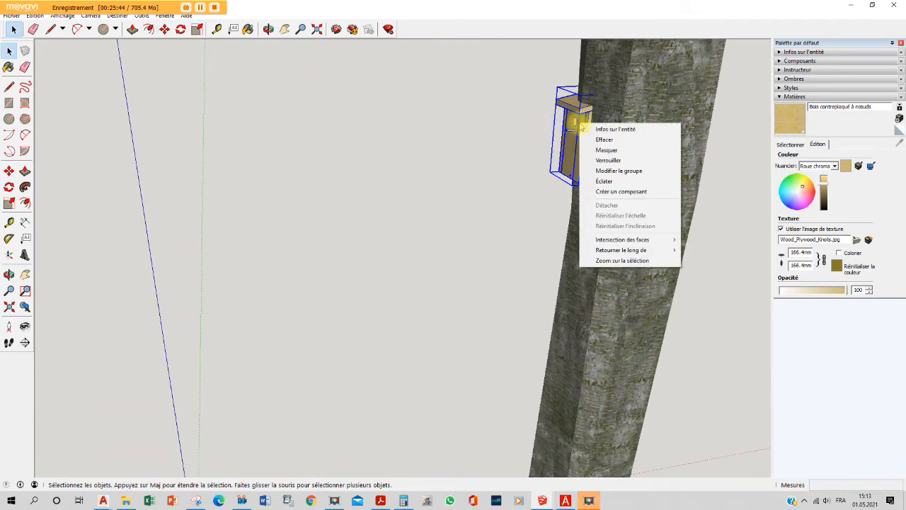
click(613, 184)
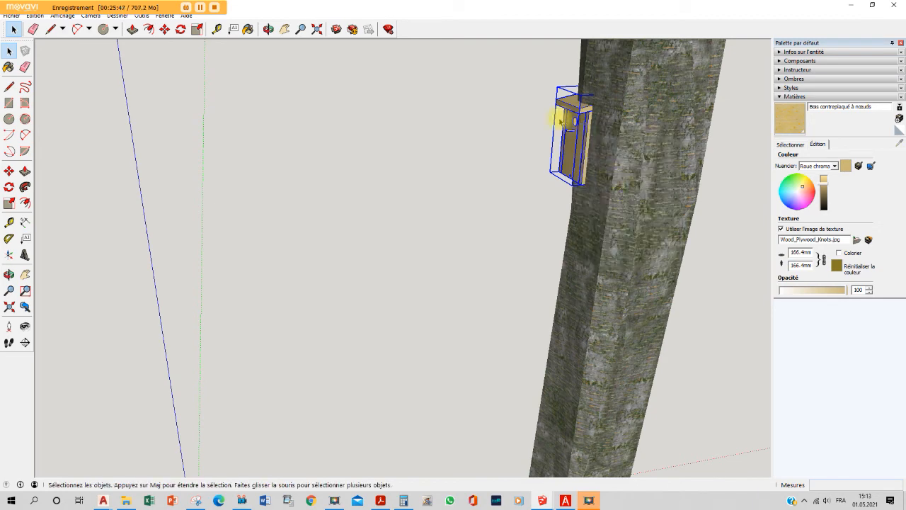
middle_drag(566, 95, 690, 206)
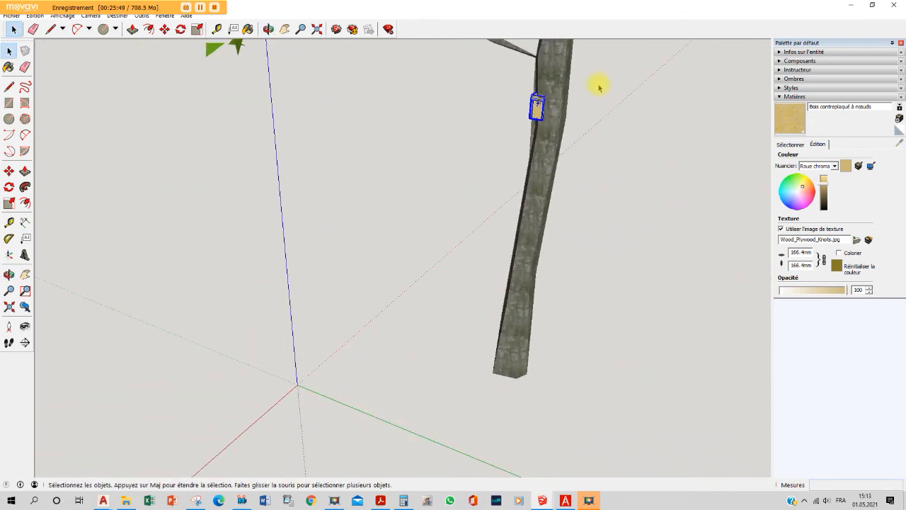
scroll(567, 87, up, 5)
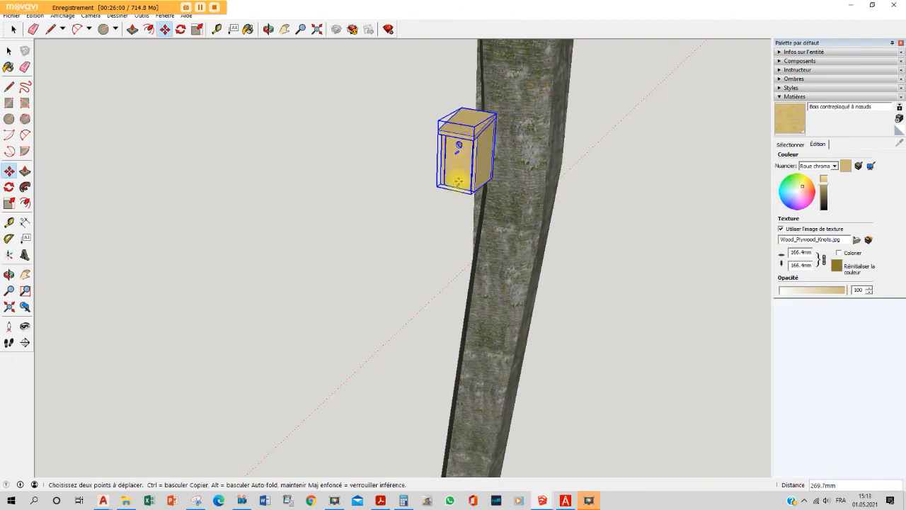
click(467, 174)
middle_drag(602, 121, 370, 177)
scroll(370, 178, up, 5)
click(370, 178)
scroll(371, 178, down, 8)
middle_drag(283, 174, 383, 166)
scroll(438, 192, up, 4)
scroll(542, 202, up, 6)
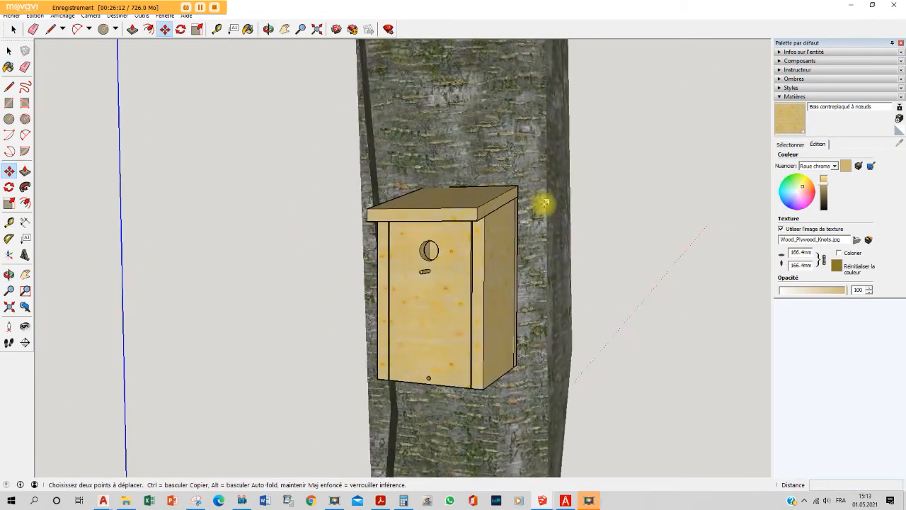
Try to rotate the birdhouse in the plane of its front face, around a point near the entrance hole
click(182, 30)
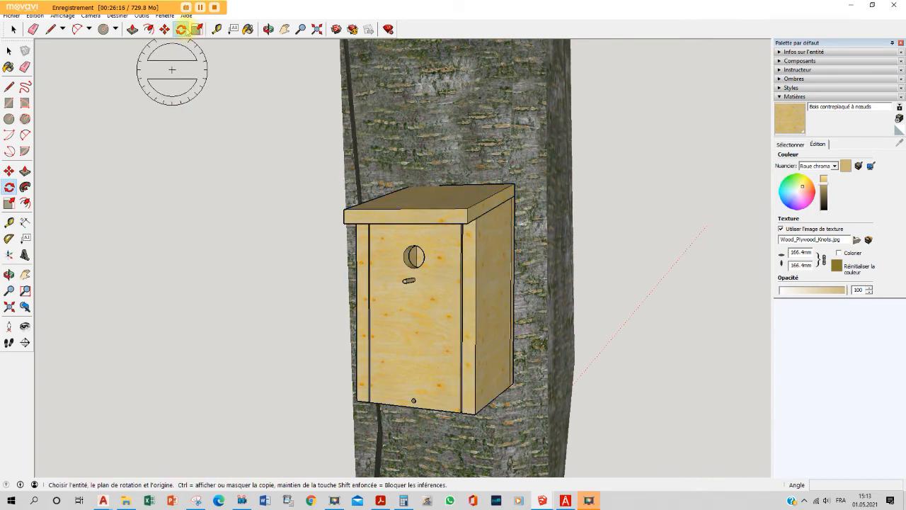
key(space)
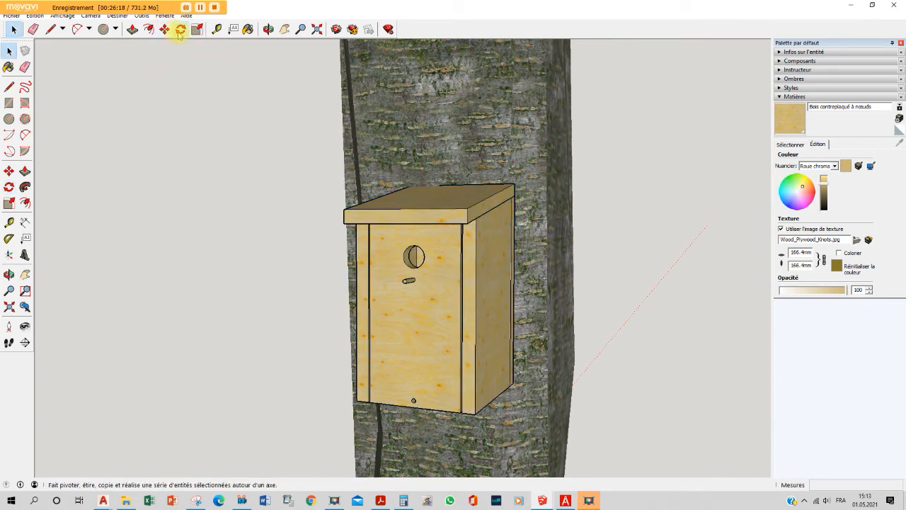
click(180, 29)
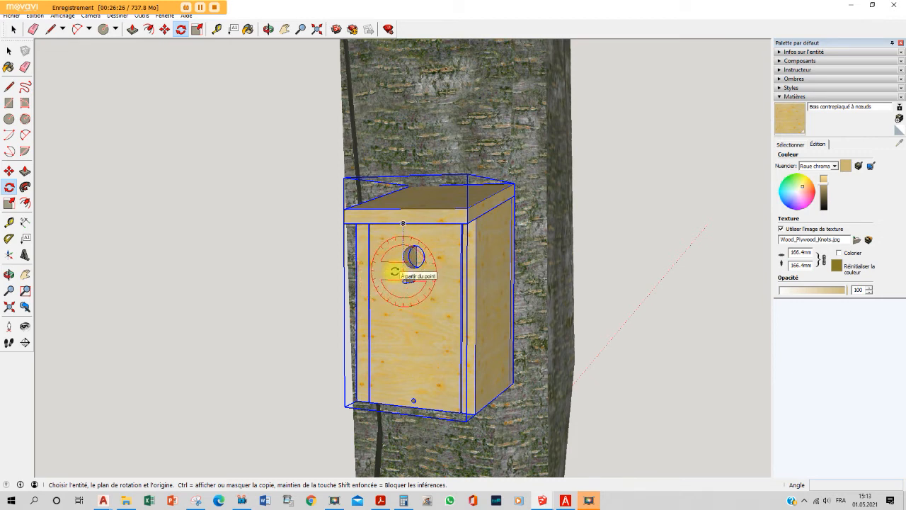
click(400, 271)
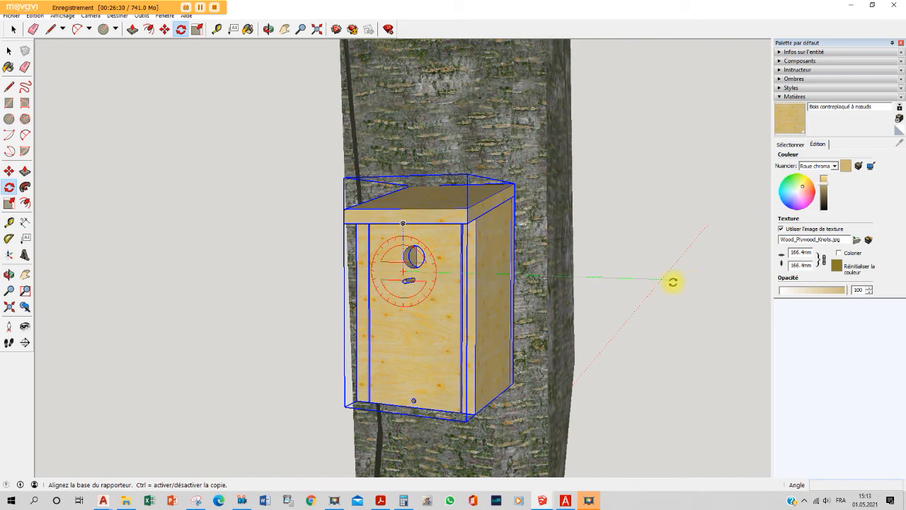
click(678, 280)
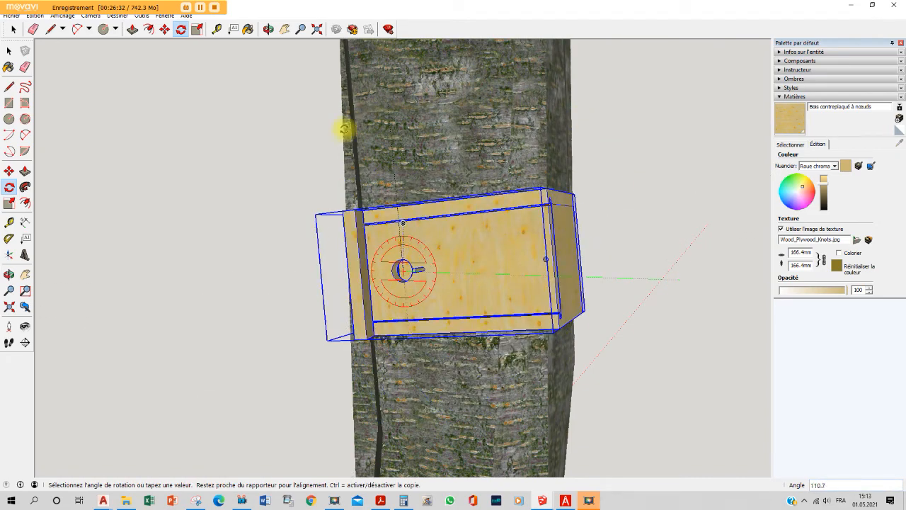
click(529, 267)
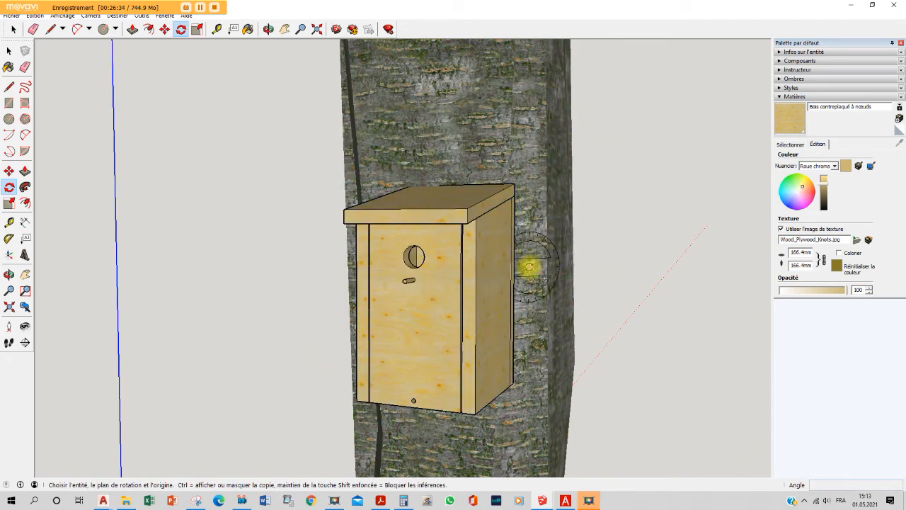
Try to rotate the birdhouse in the plane of its side face, around a point on that face
middle_drag(524, 208, 514, 275)
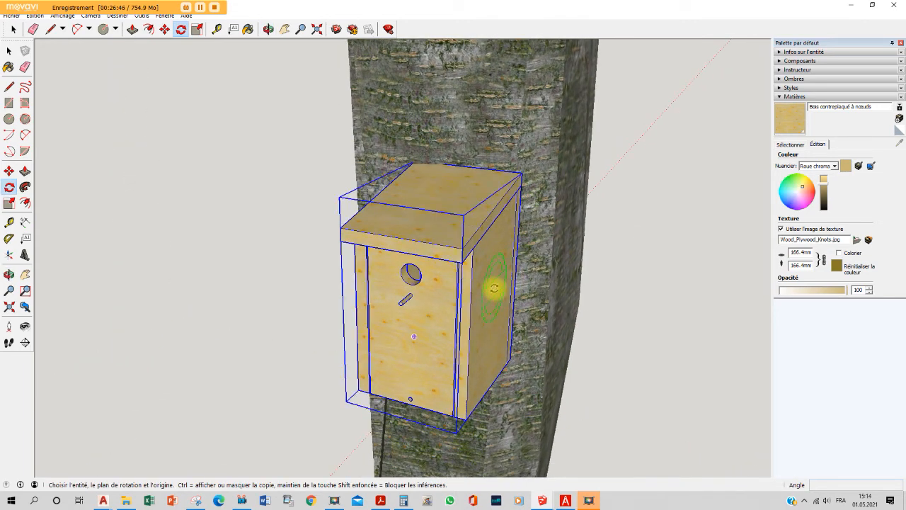
click(494, 288)
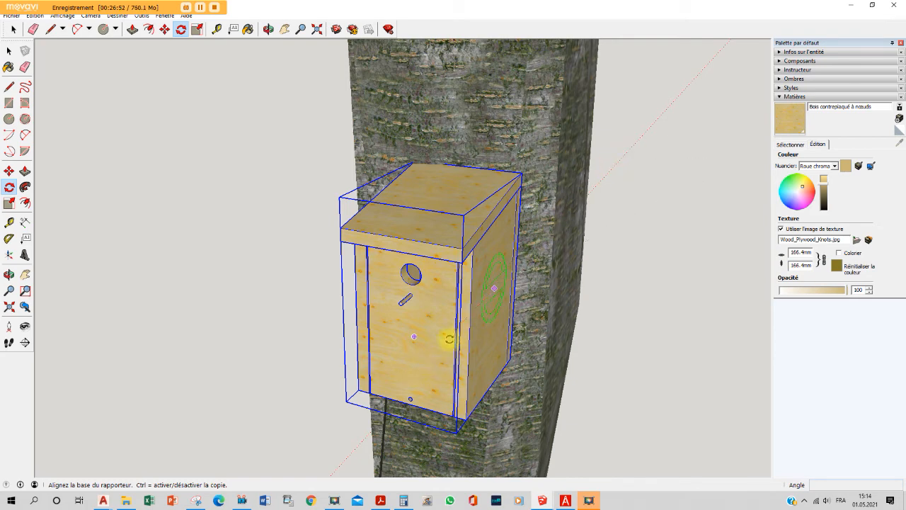
click(423, 357)
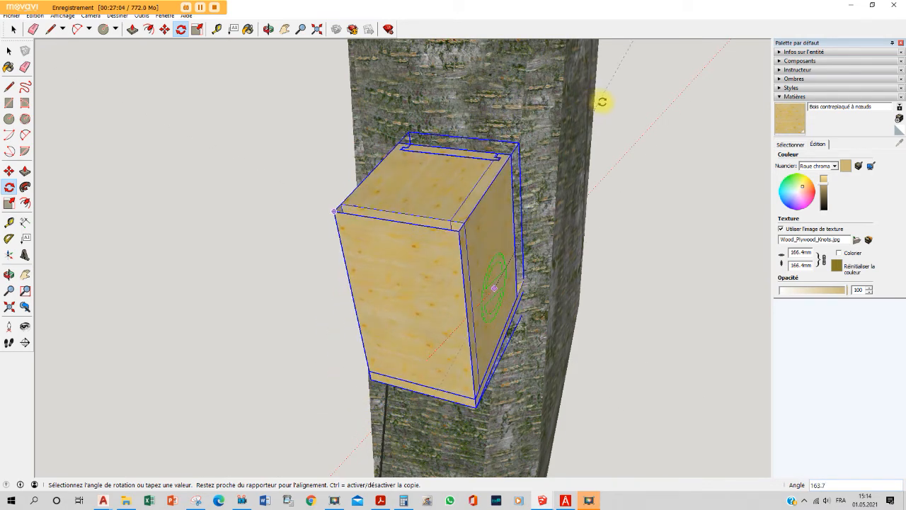
key(Escape)
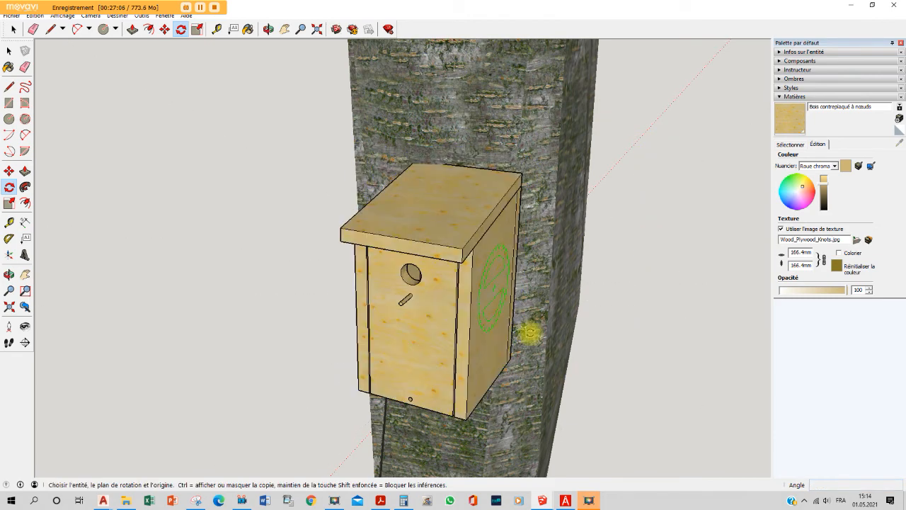
Rotate the birdhouse 90° about the vertical axis, around a point on its underside
middle_drag(484, 327, 499, 51)
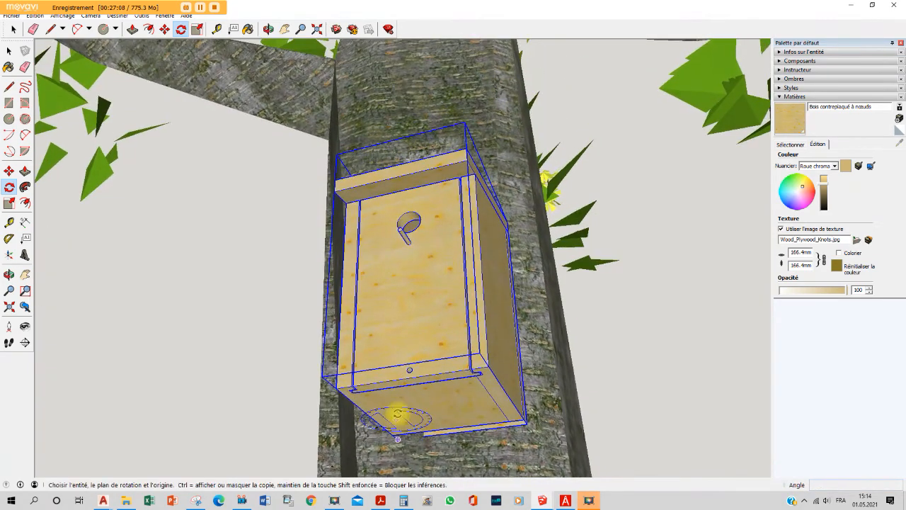
click(426, 406)
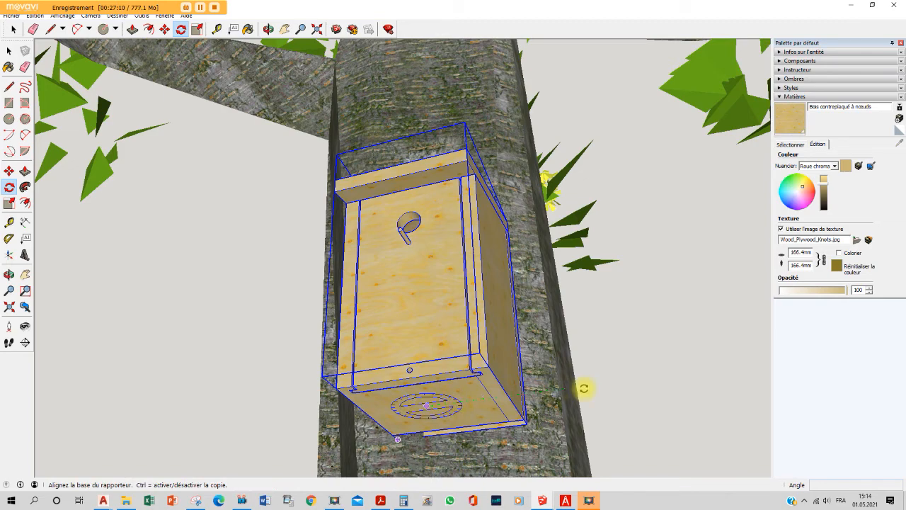
click(659, 372)
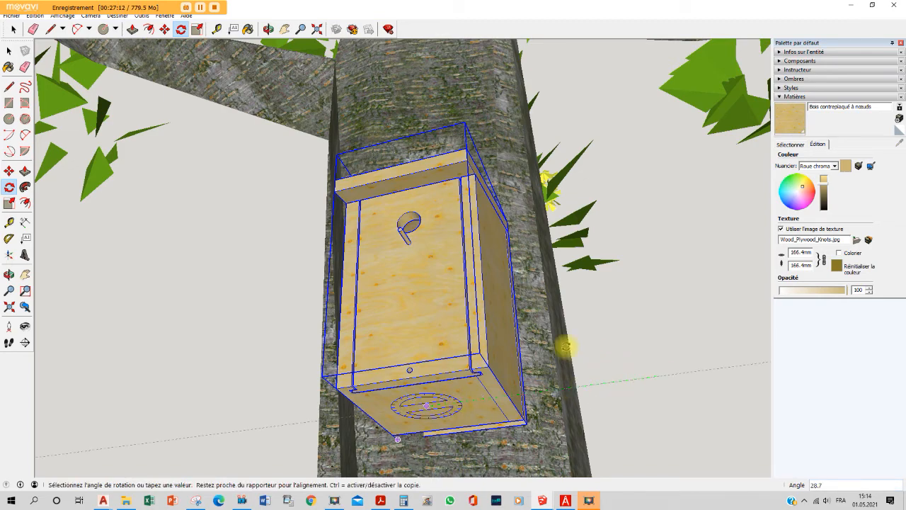
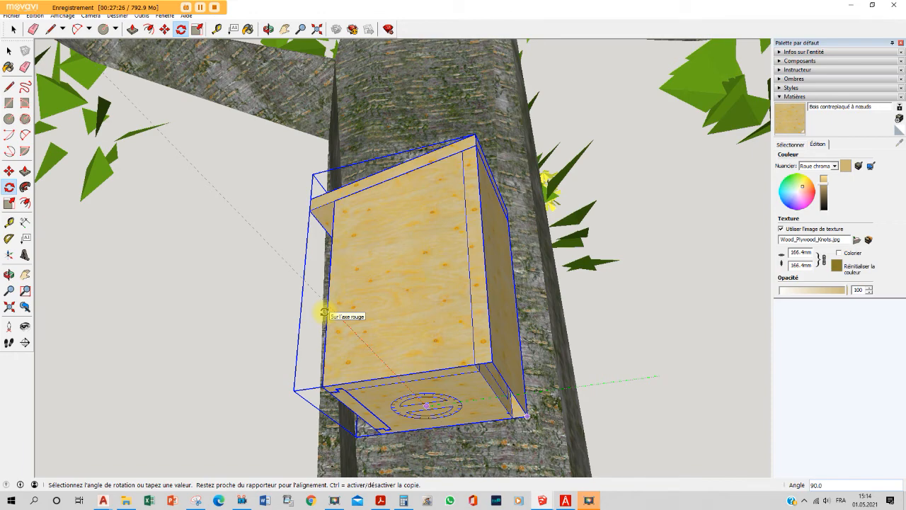
click(324, 312)
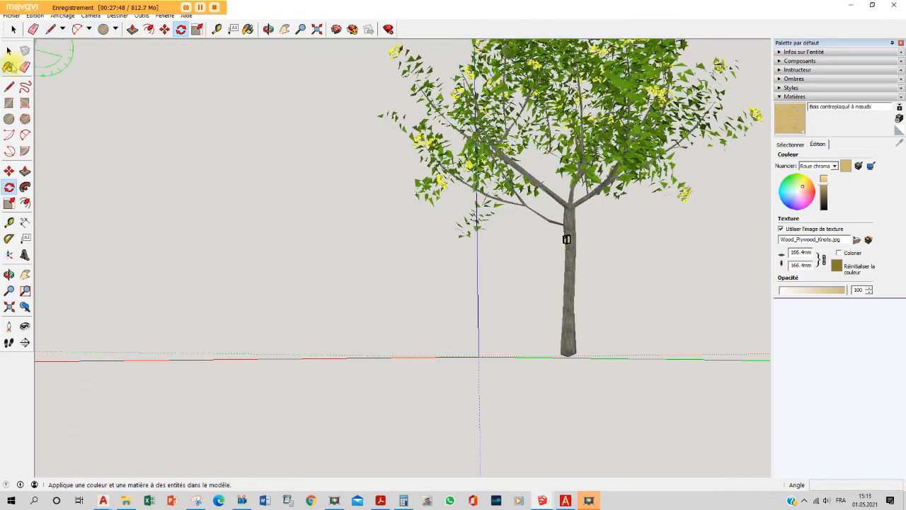
Draw a ground rectangle from the origin, about 31,691 by 54,178 mm, in front of the tree
click(8, 102)
middle_drag(439, 357, 489, 363)
click(467, 333)
scroll(409, 415, down, 6)
scroll(549, 421, down, 3)
click(607, 473)
scroll(567, 428, up, 2)
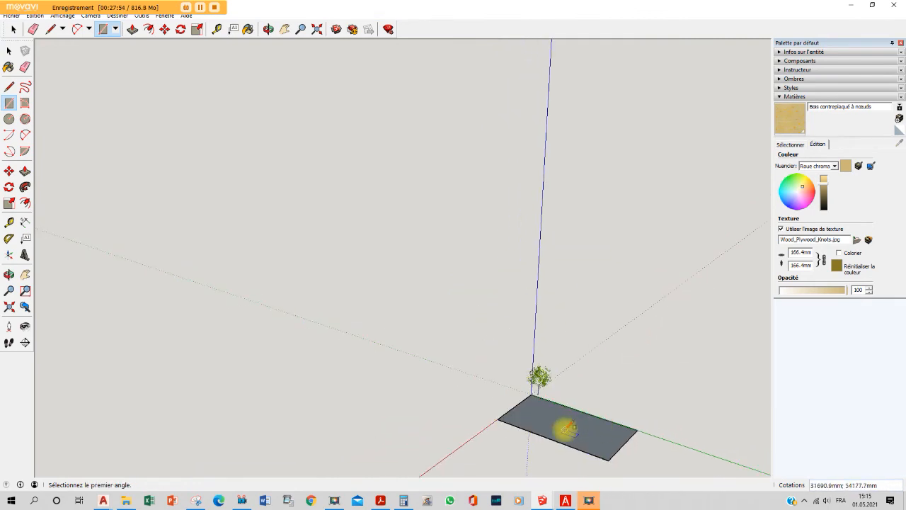
key(space)
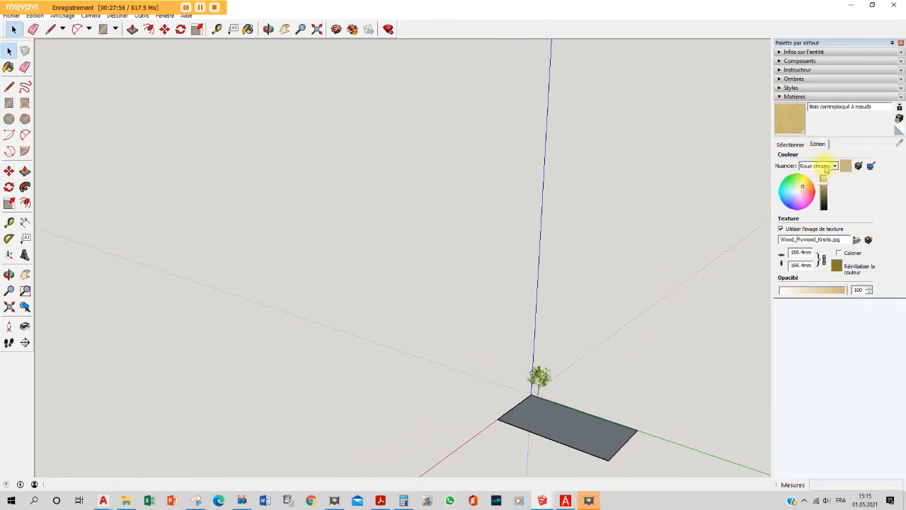
Paint the ground rectangle with the water material Eau aspect brillant
click(790, 145)
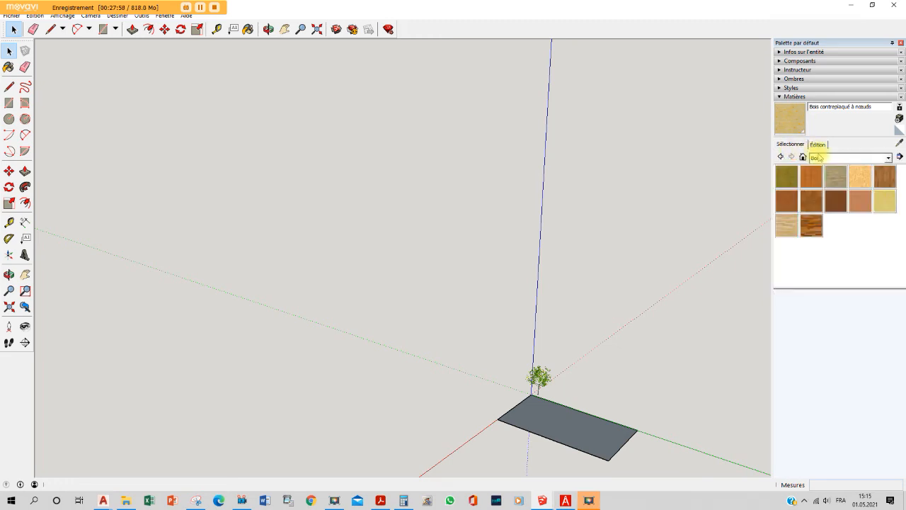
click(845, 158)
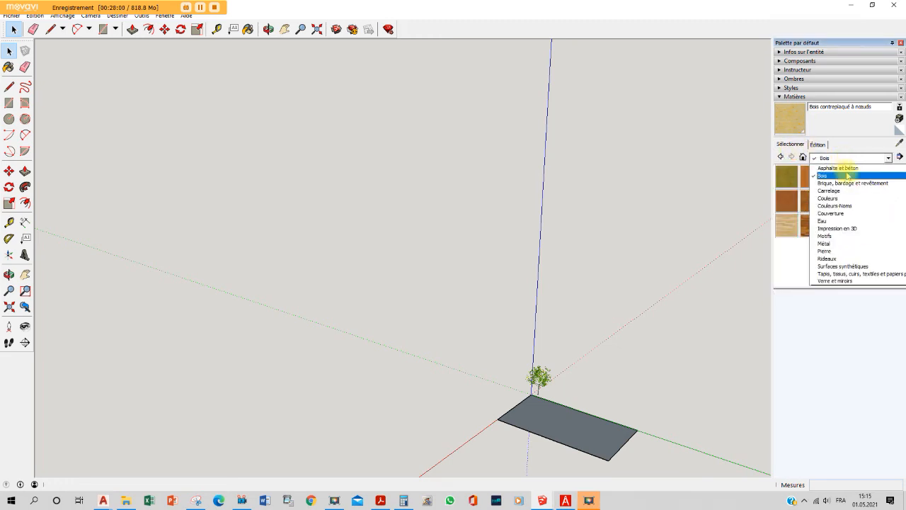
click(845, 220)
click(783, 179)
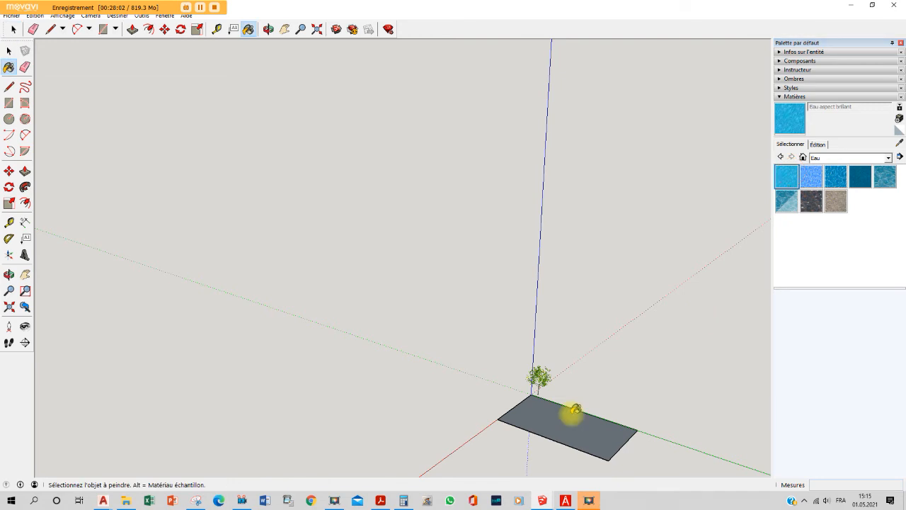
click(556, 430)
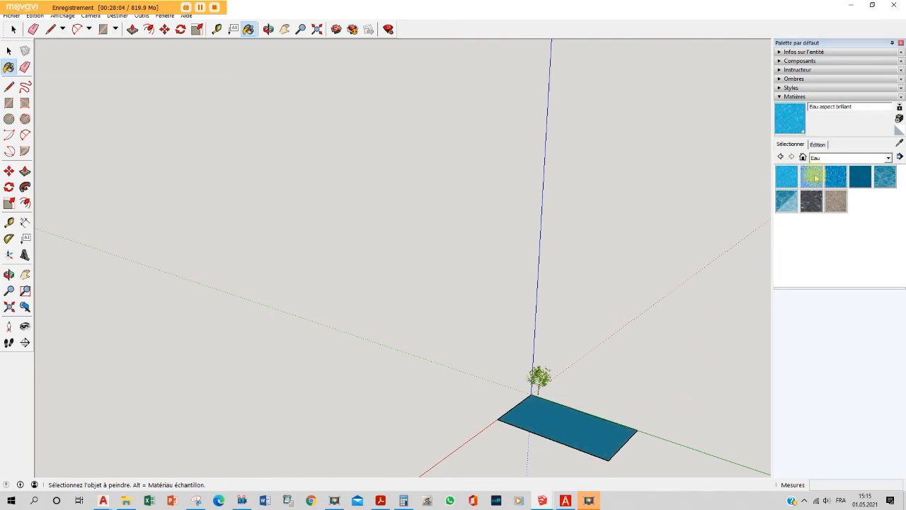
Repaint the ground rectangle with the water material Eau bleue claire
click(812, 178)
click(565, 422)
scroll(545, 382, up, 8)
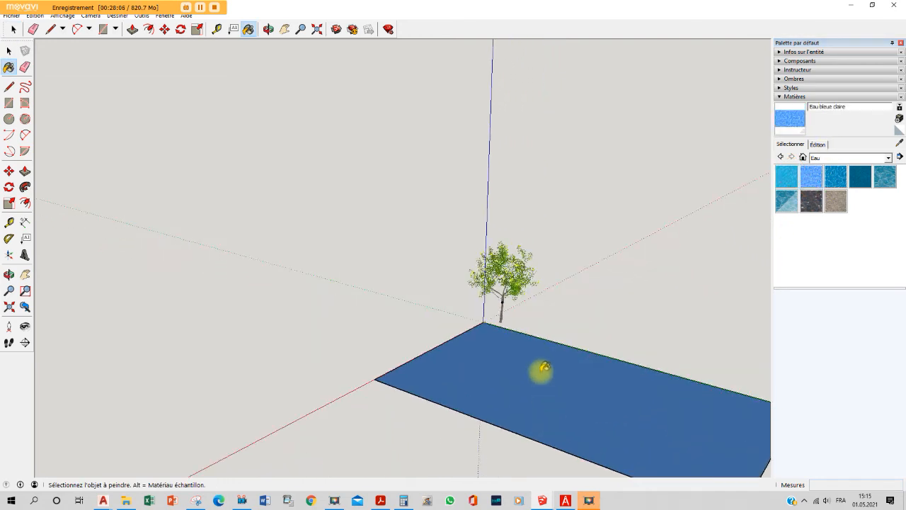
middle_drag(366, 483, 382, 451)
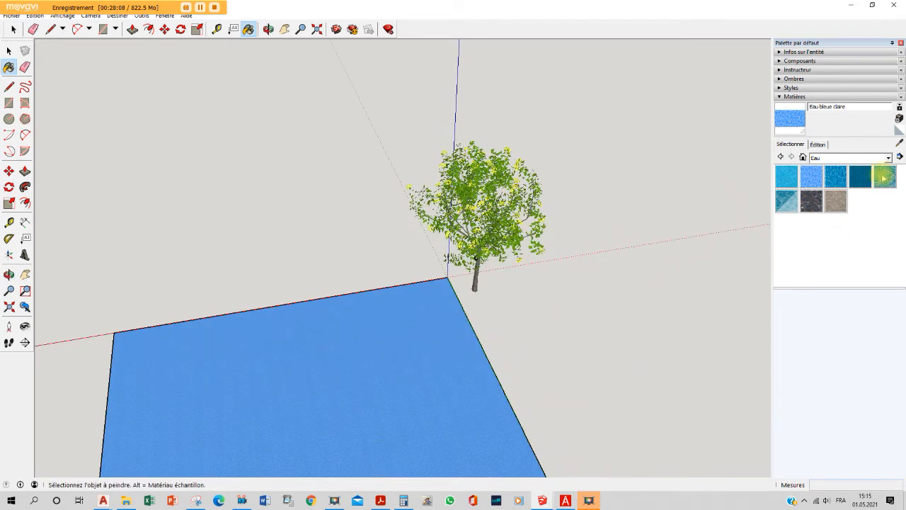
click(869, 157)
click(867, 150)
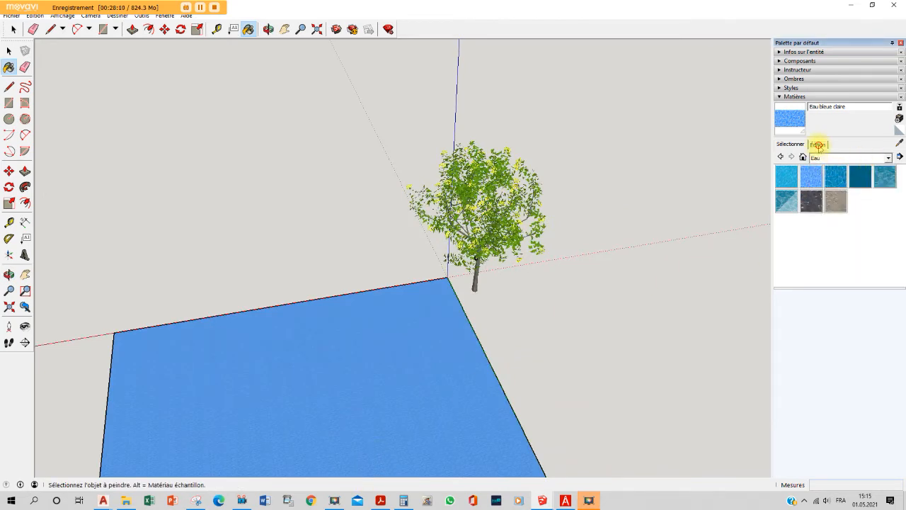
Enlarge the texture of the Eau bleue claire material to a width of 15444 mm
click(818, 145)
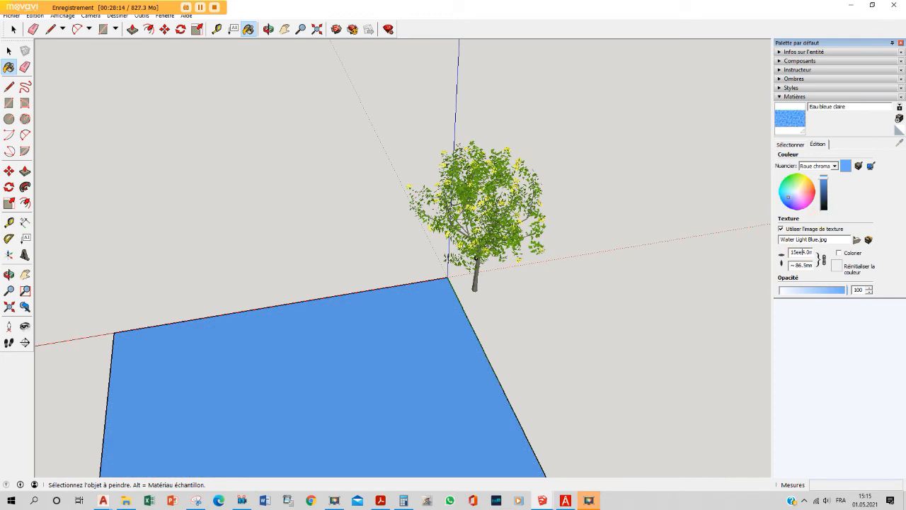
text(4)
key(Return)
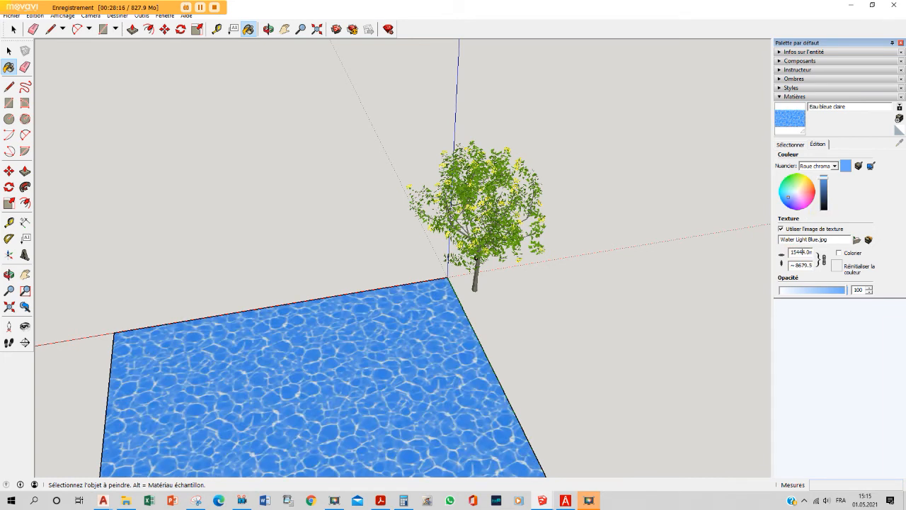
key(BackSpace)
key(Return)
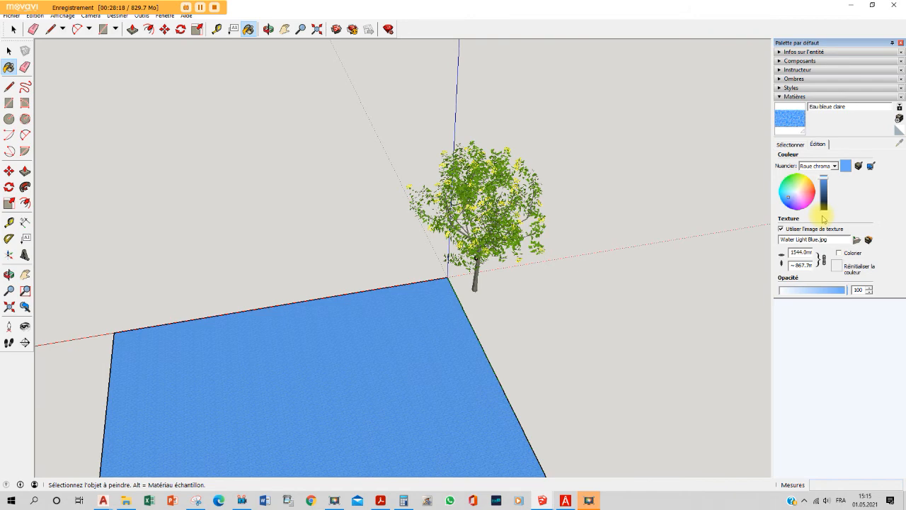
text(4)
key(Return)
key(space)
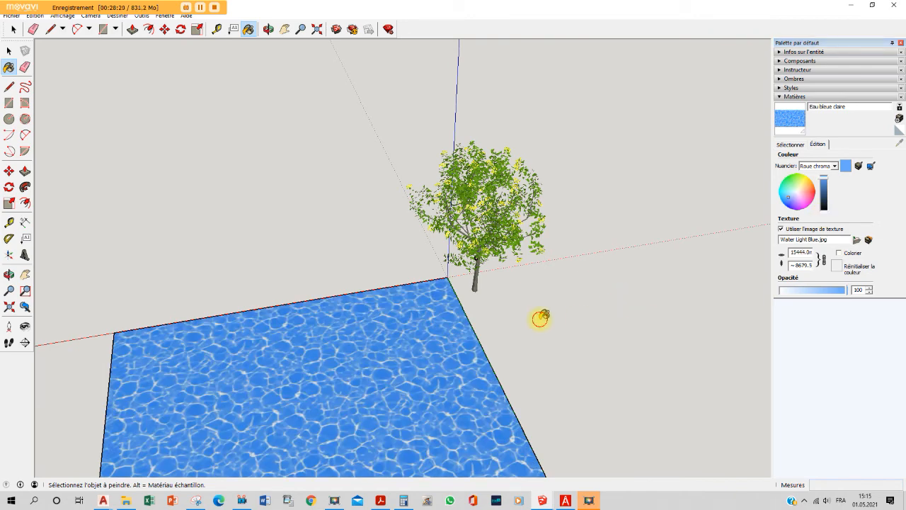
Paint the ground rectangle with the grass material Gazon vert foncé from the landscaping collection
mouse_move(540, 317)
middle_down()
mouse_move(538, 299)
mouse_move(629, 269)
mouse_move(466, 262)
middle_up()
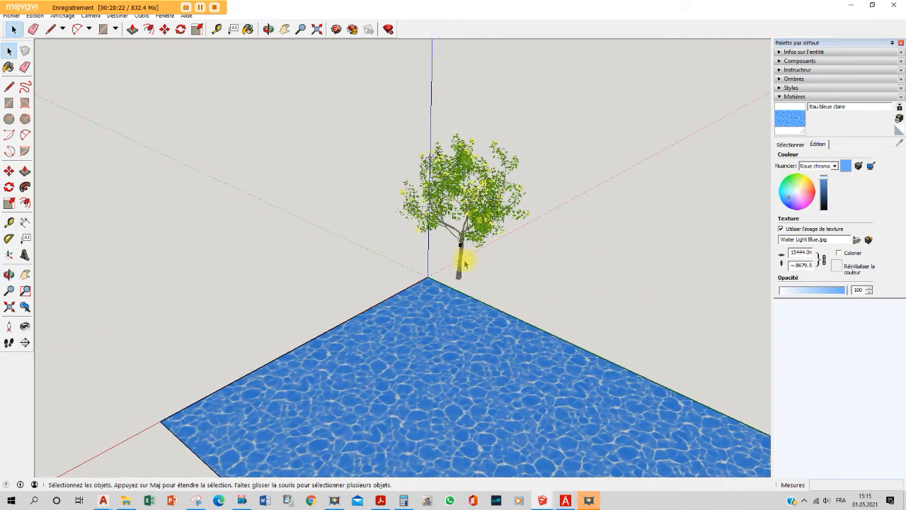
scroll(467, 263, up, 4)
click(455, 232)
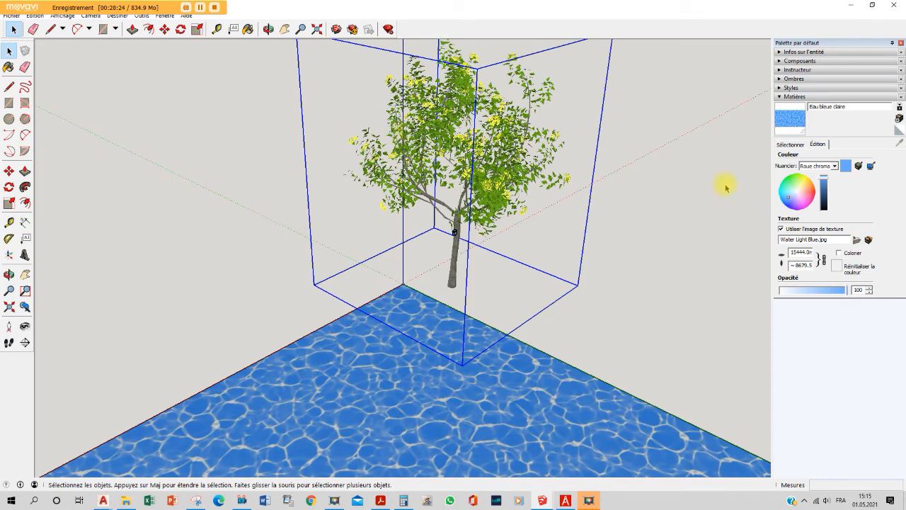
click(820, 98)
click(823, 97)
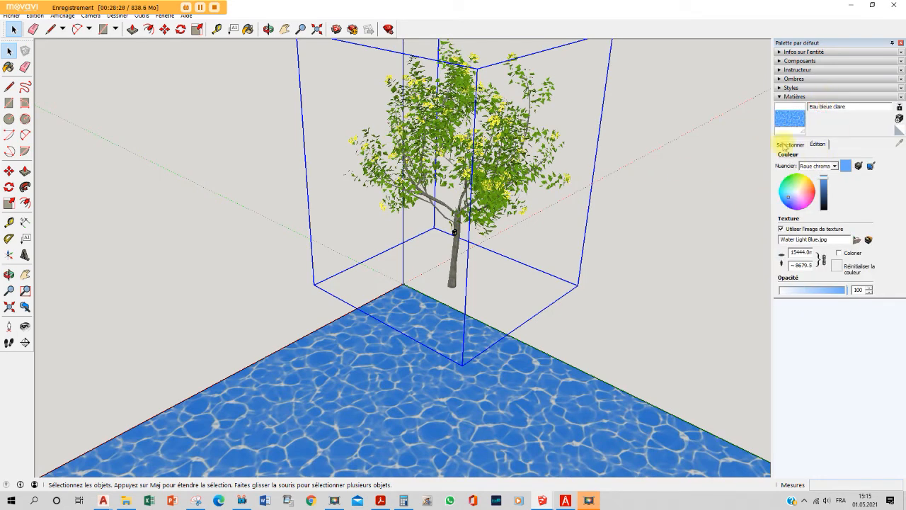
click(787, 144)
click(835, 157)
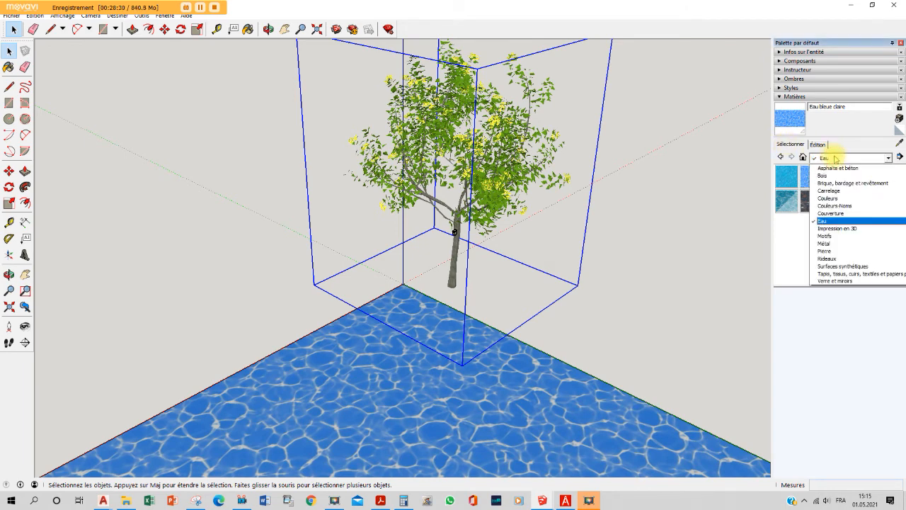
scroll(856, 191, up, 1)
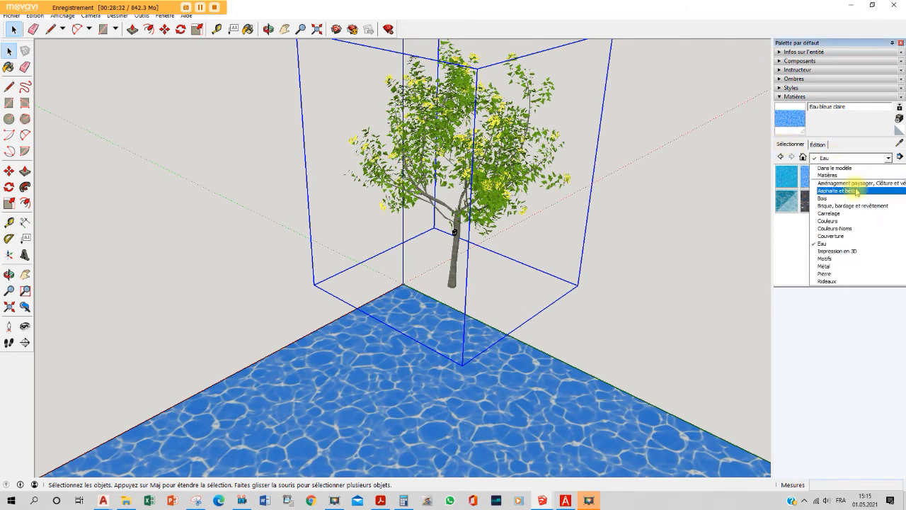
click(858, 183)
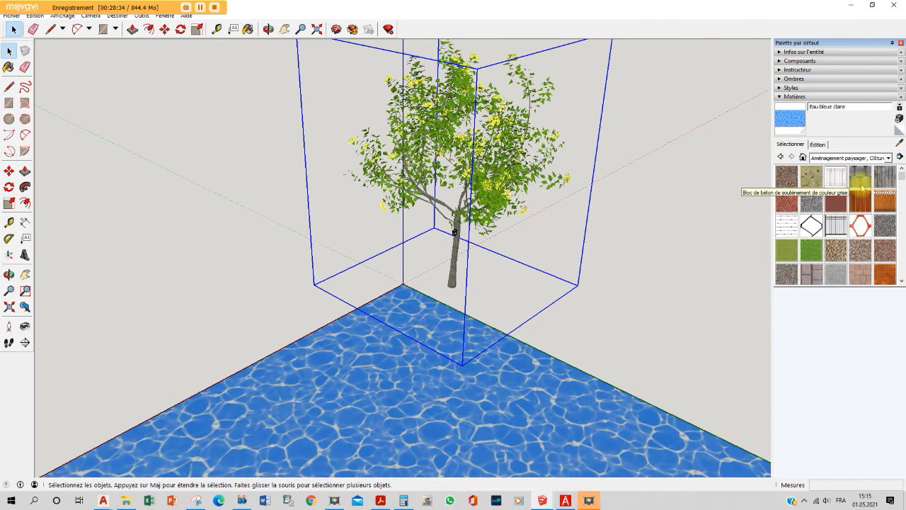
click(812, 249)
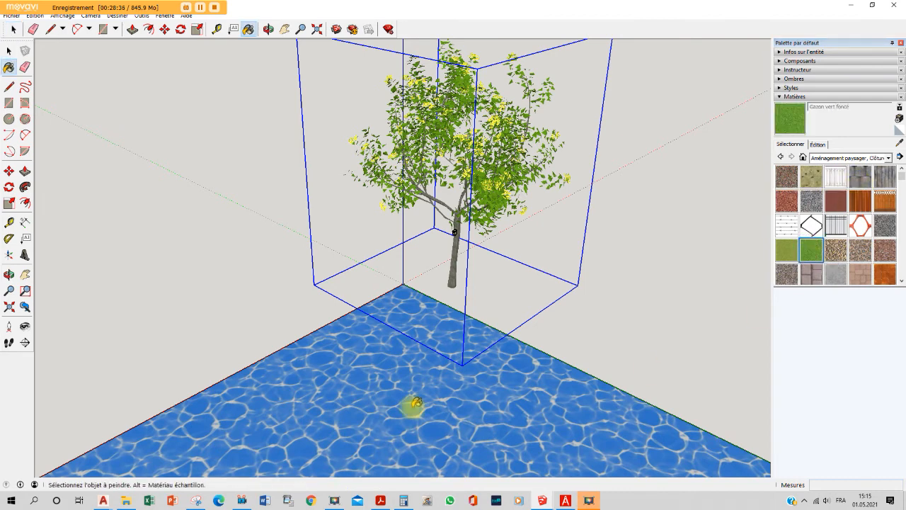
click(415, 404)
Enlarge the texture of the Gazon vert foncé material to a width of 9615 mm
click(818, 144)
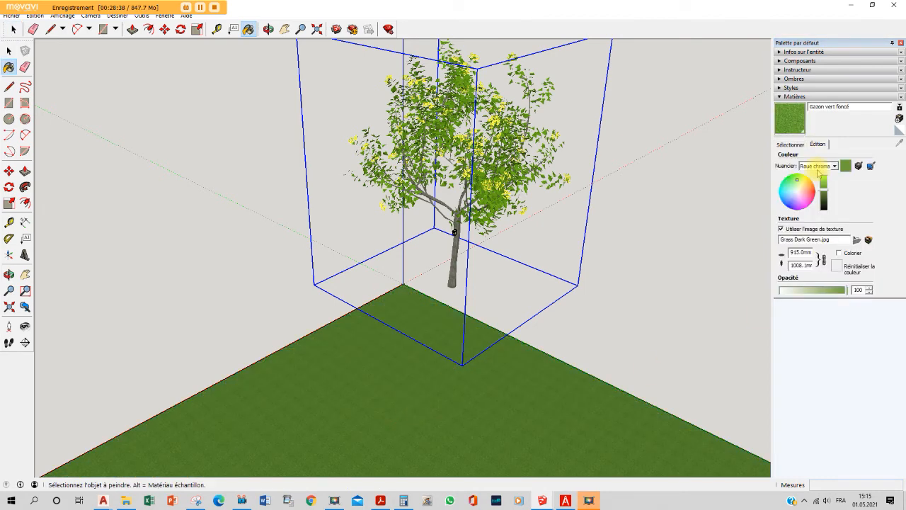
click(797, 251)
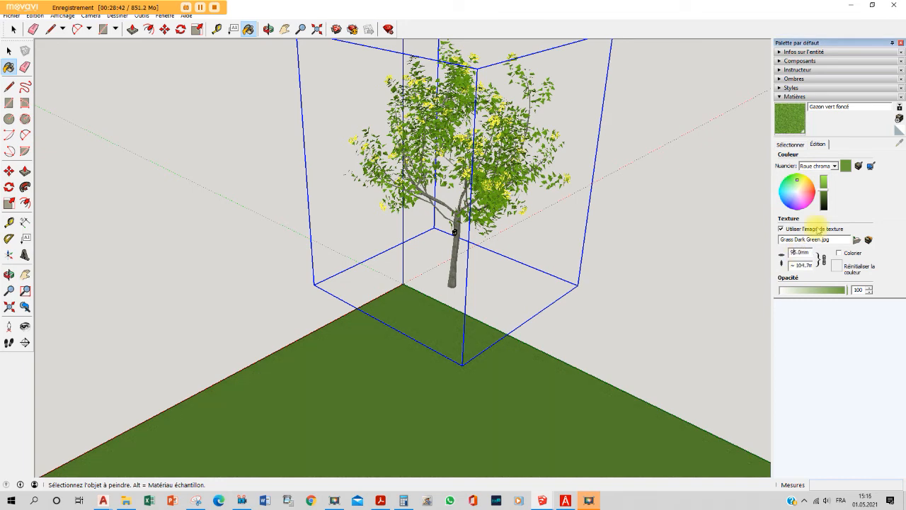
text(66)
key(Return)
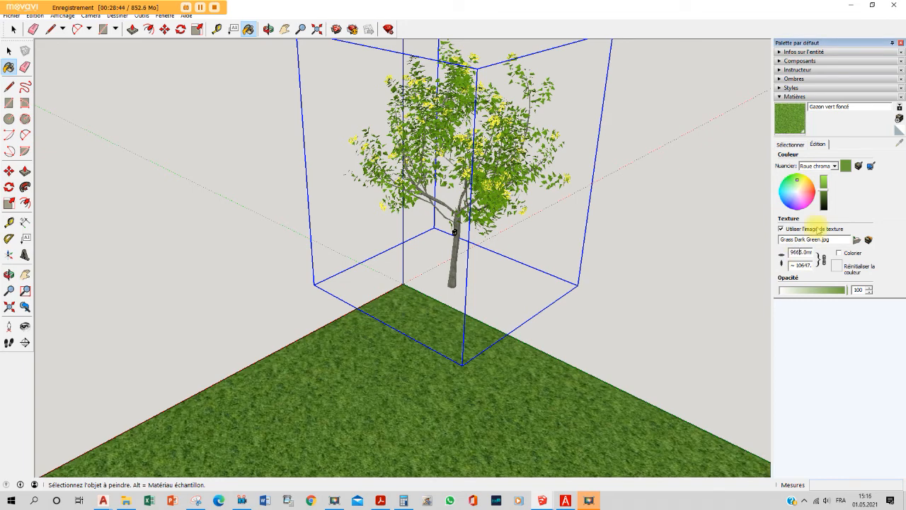
text(6)
key(Return)
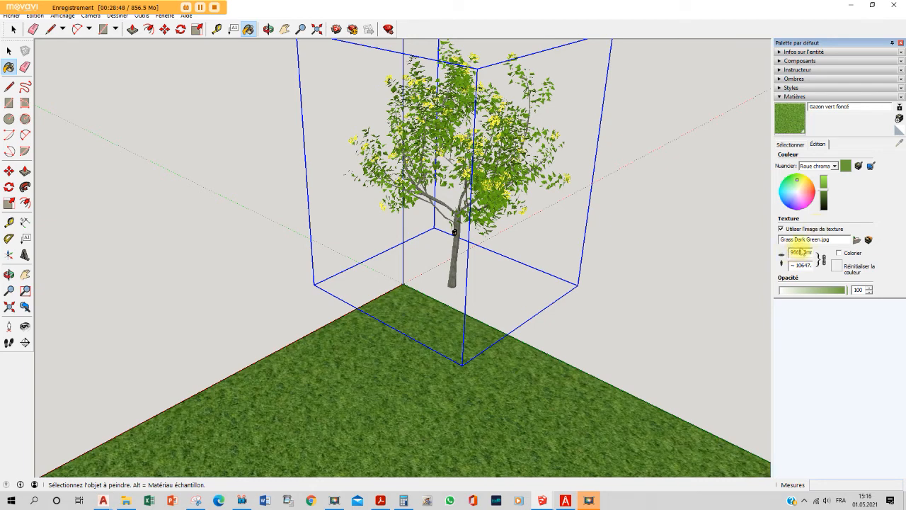
key(BackSpace)
text(1)
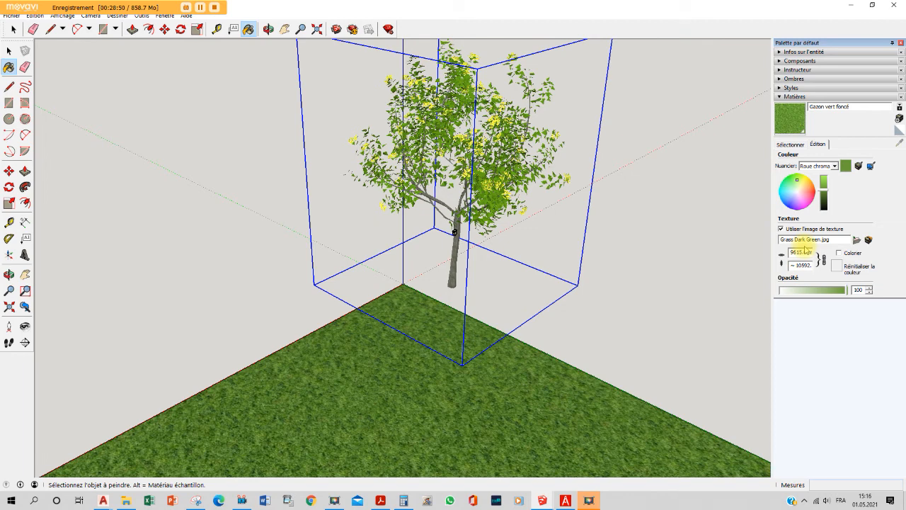
key(BackSpace)
text(6)
key(BackSpace)
text(1)
Move the tree with its birdhouse from the base of the trunk onto the grass ground, a distance of about 16857 mm
middle_drag(617, 317, 543, 231)
key(space)
key(o)
drag(545, 208, 597, 245)
key(space)
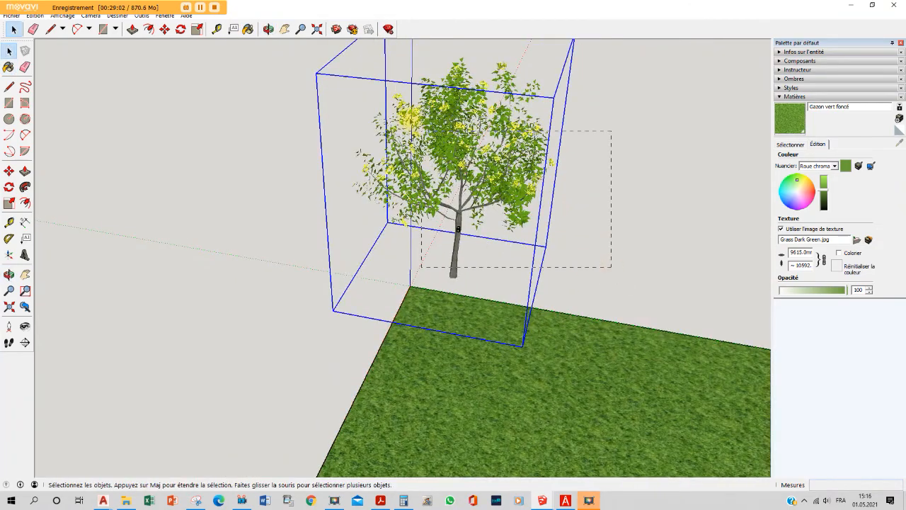
click(165, 29)
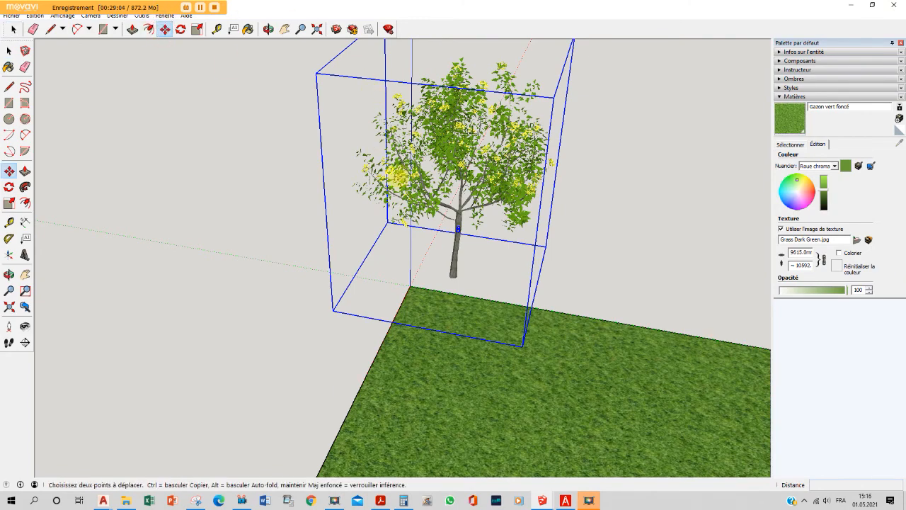
click(453, 278)
scroll(548, 287, down, 1)
click(564, 394)
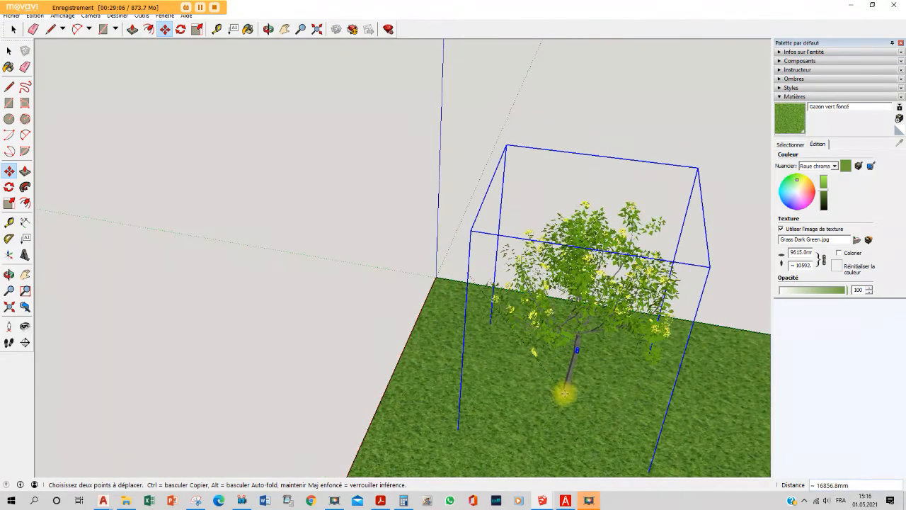
mouse_move(500, 238)
middle_down()
mouse_move(323, 7)
mouse_move(352, 67)
mouse_move(312, 203)
mouse_move(375, 192)
middle_up()
key(space)
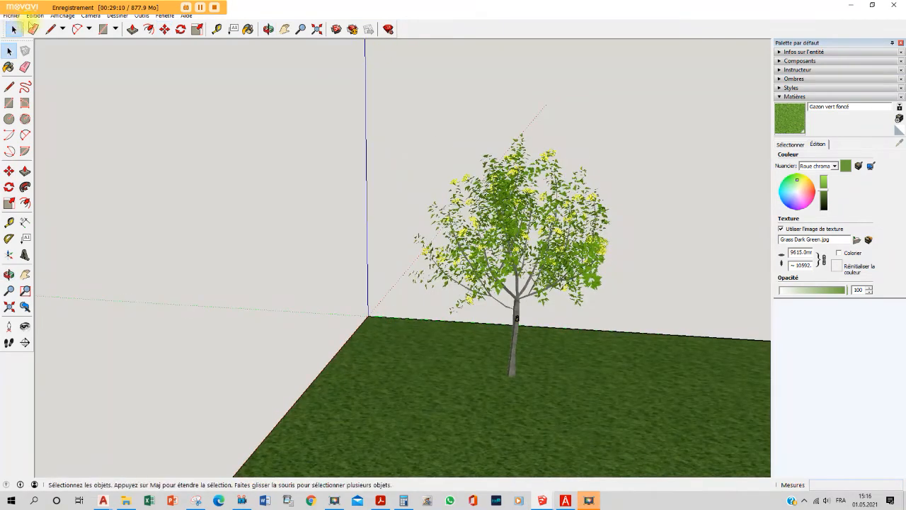
Import the JPEG of the mountain pasture with cows as an image anchored at the ground's back corner
click(34, 16)
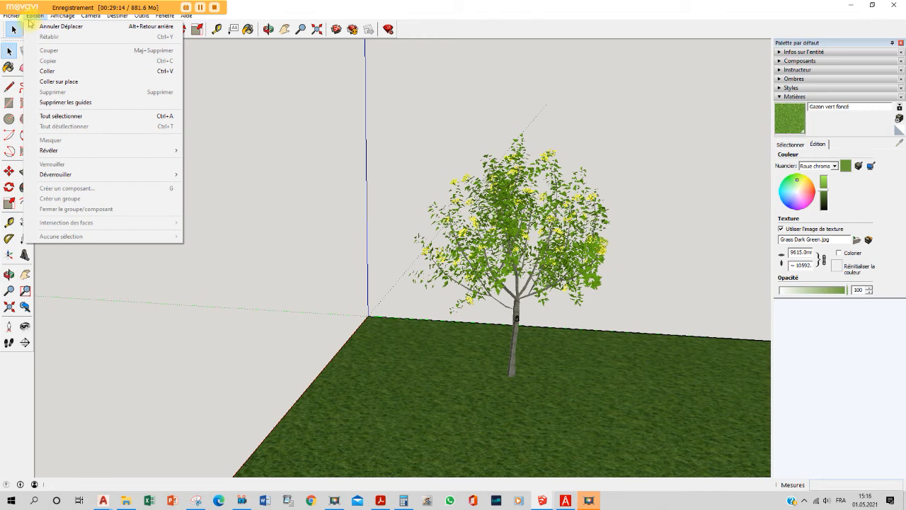
mouse_move(18, 18)
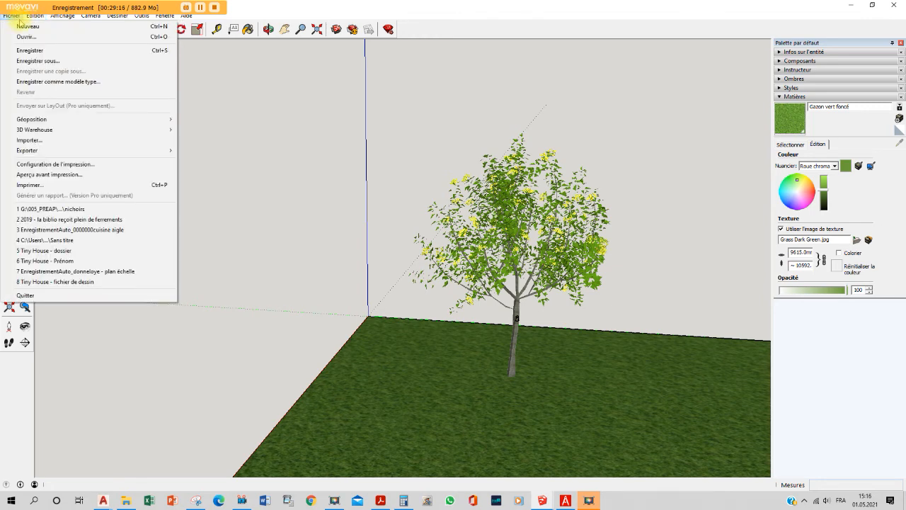
click(54, 138)
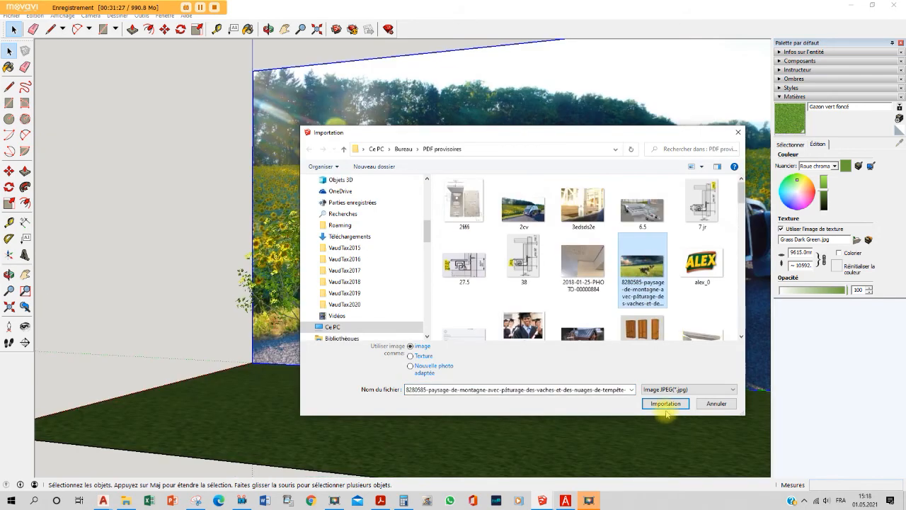
click(666, 406)
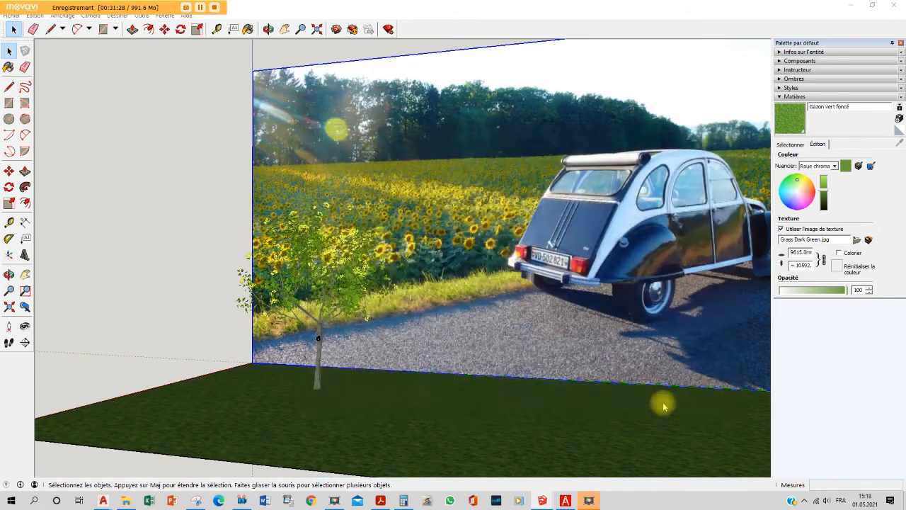
click(253, 363)
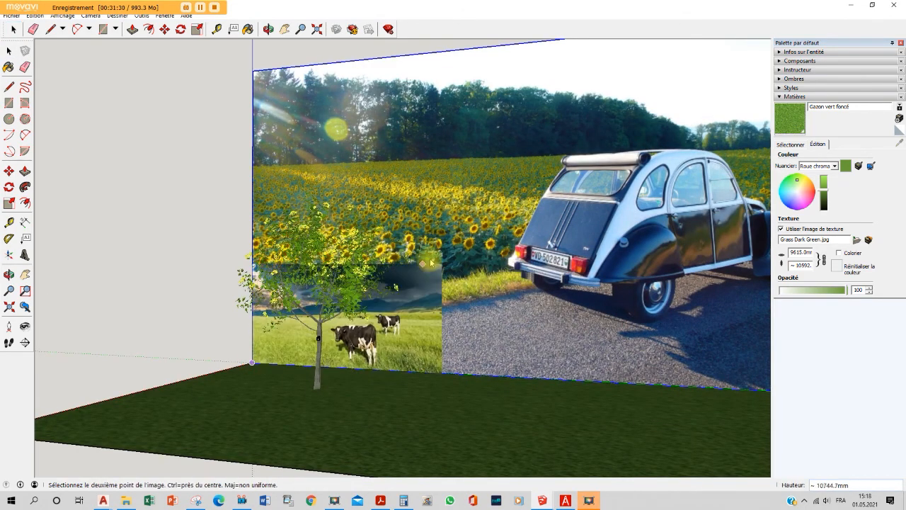
scroll(389, 269, down, 5)
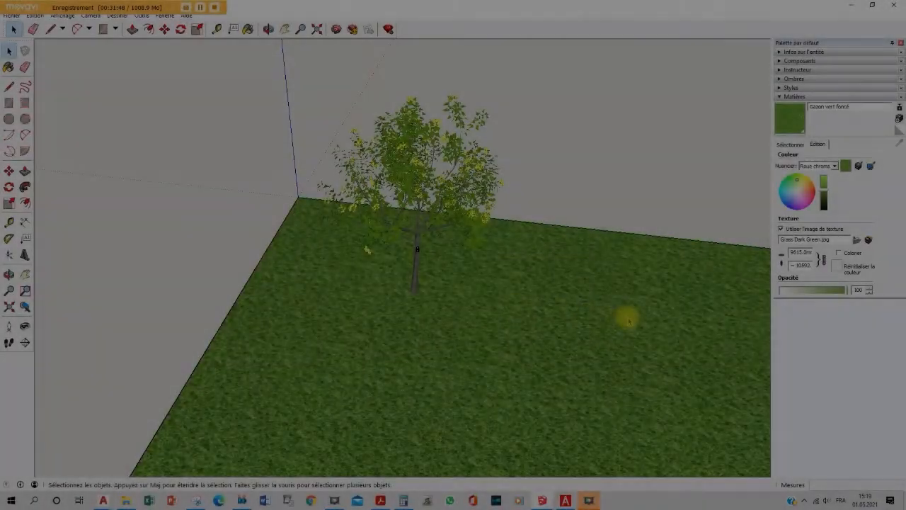
Add a first animation scene framing the whole tree on the grass, saving the style changes as a new style
middle_drag(628, 322, 747, 206)
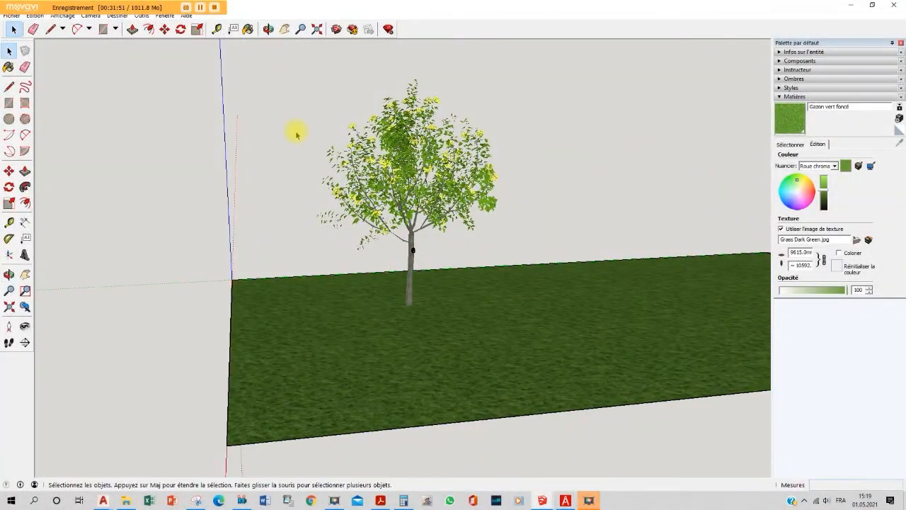
scroll(495, 106, up, 5)
click(63, 15)
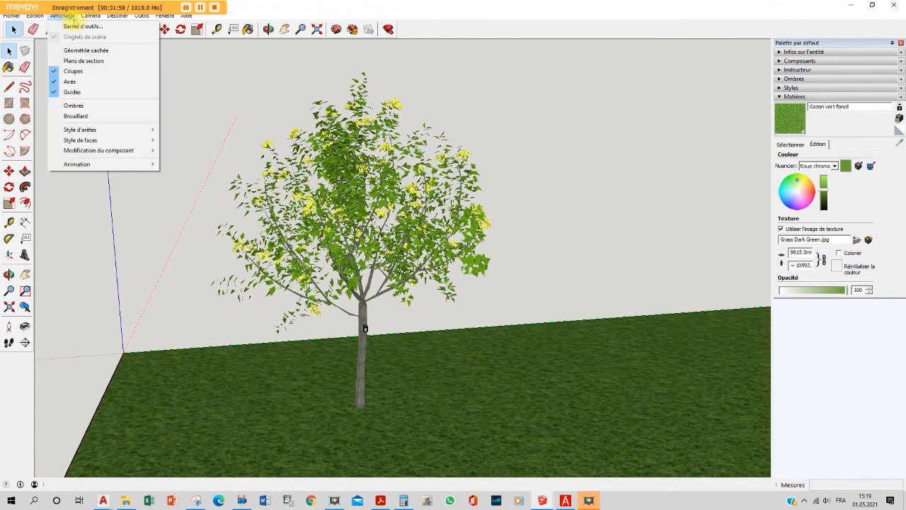
mouse_move(106, 163)
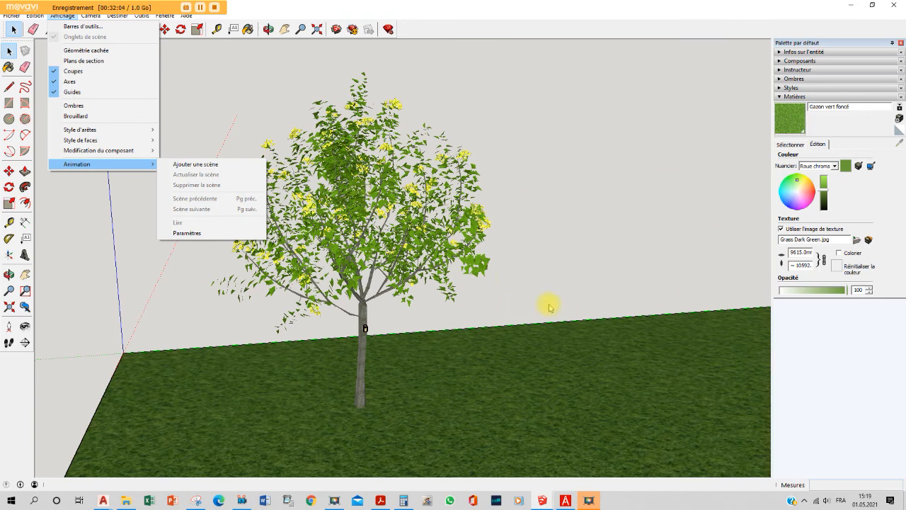
click(210, 164)
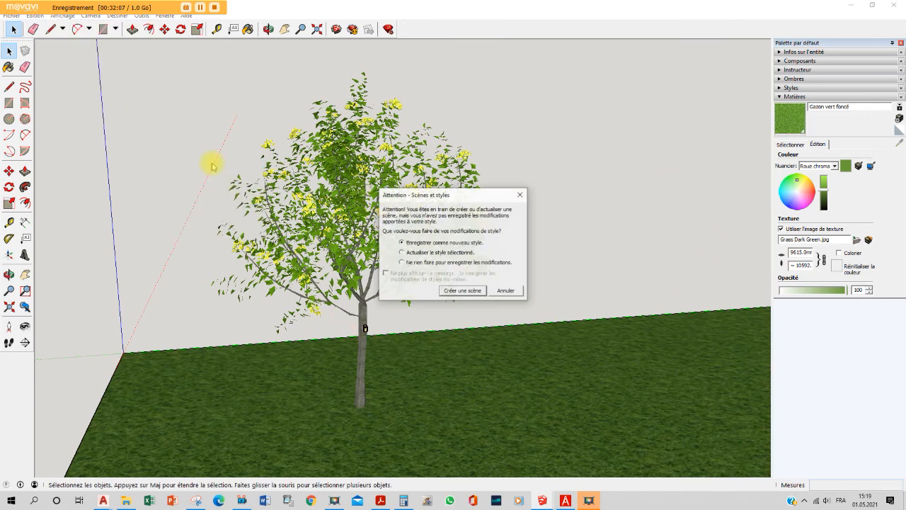
click(463, 291)
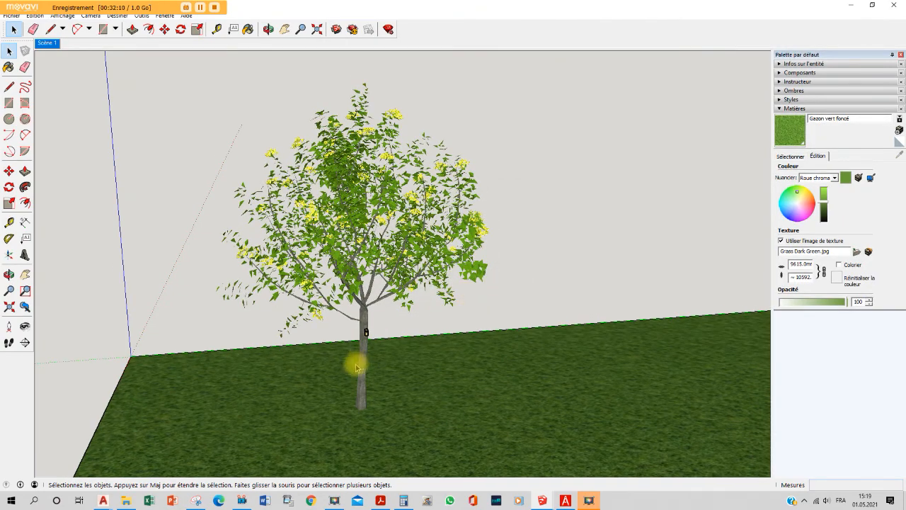
Add a second animation scene with a closer, low view of the trunk and the mounted birdhouse
scroll(357, 361, up, 6)
middle_drag(453, 296, 347, 264)
scroll(363, 282, up, 2)
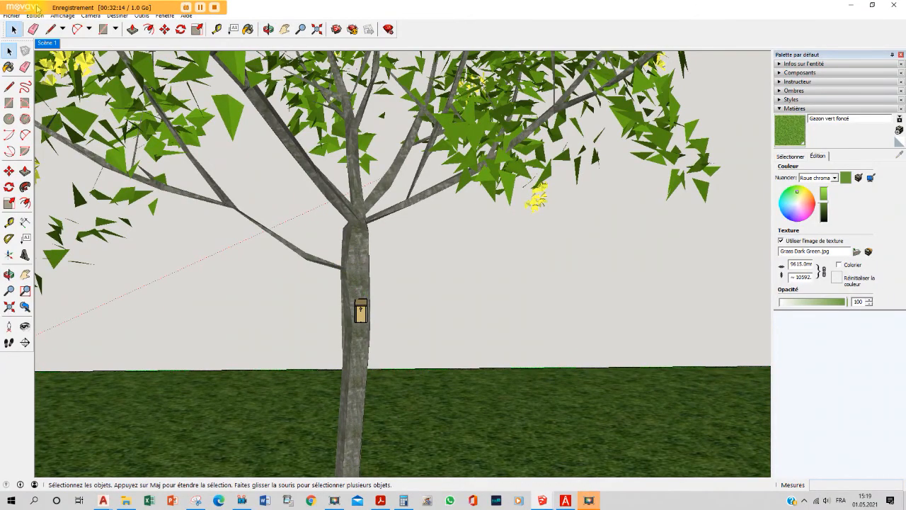
middle_drag(430, 258, 371, 191)
click(86, 16)
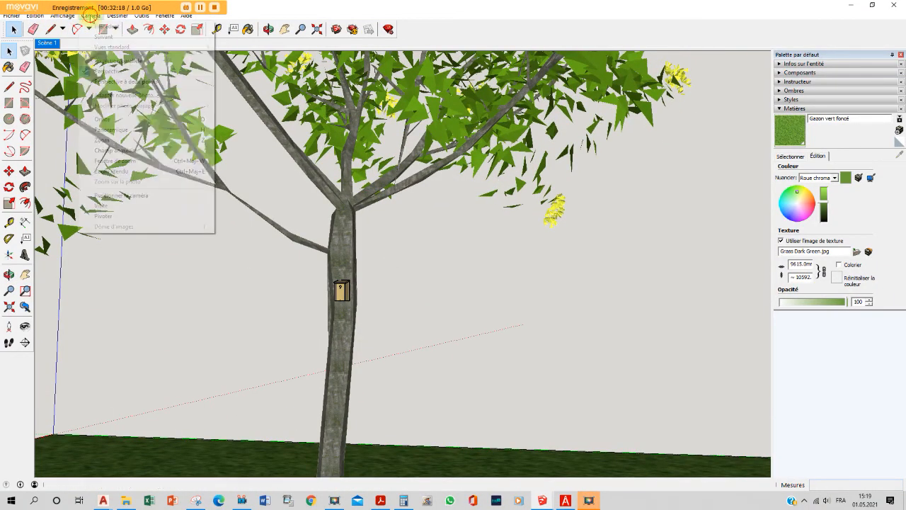
click(80, 165)
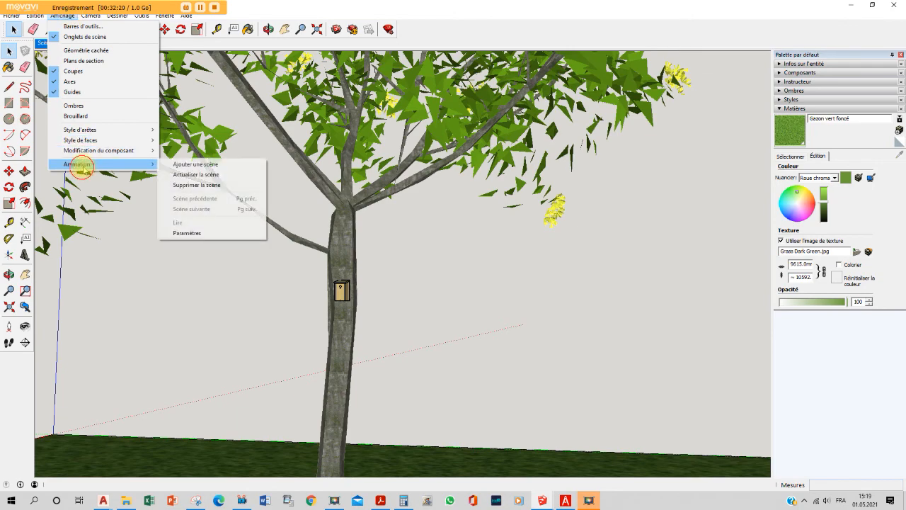
click(221, 165)
Add a third animation scene closing in on the front of the birdhouse on the trunk
scroll(330, 259, up, 5)
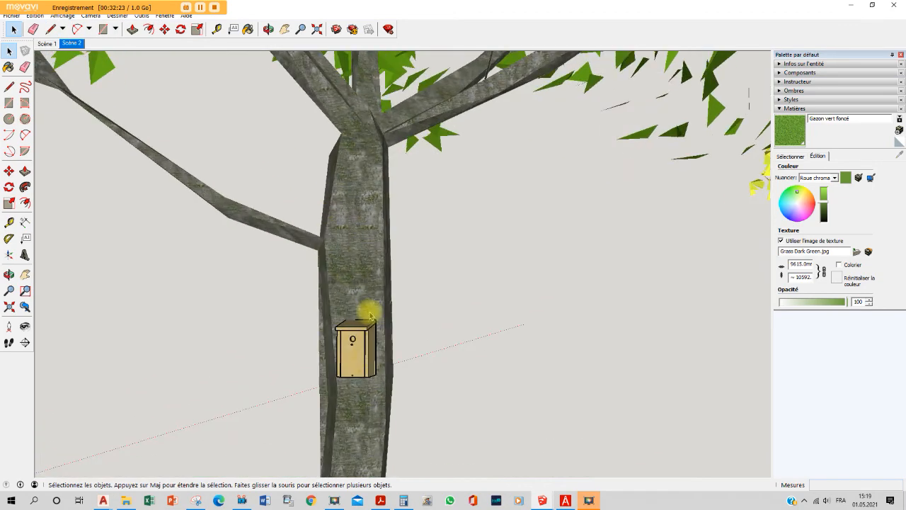
middle_drag(368, 314, 353, 247)
scroll(361, 312, up, 5)
click(62, 17)
click(80, 165)
click(220, 165)
Add a fourth animation scene after zooming in further and orbiting around the birdhouse
scroll(407, 318, up, 3)
middle_drag(411, 311, 376, 336)
middle_drag(358, 375, 43, 357)
click(63, 16)
click(82, 165)
click(216, 164)
Add a fifth and a sixth animation scene from farther back, ending on a side view of the birdhouse over the grass
scroll(578, 196, down, 2)
scroll(577, 197, down, 6)
middle_drag(578, 197, 180, 203)
click(62, 16)
click(82, 165)
click(218, 164)
click(62, 16)
click(82, 164)
click(170, 165)
Check the transition time and the delay between scenes in the model's animation settings
click(63, 16)
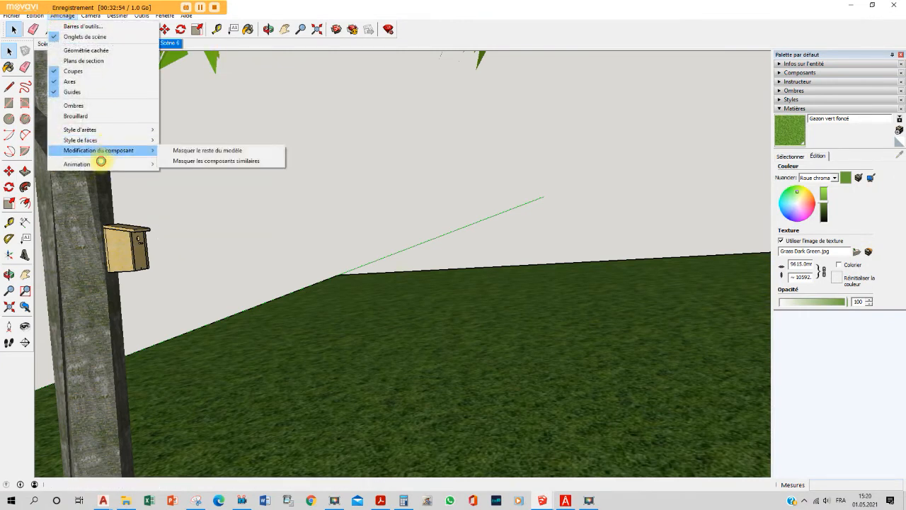
mouse_move(103, 165)
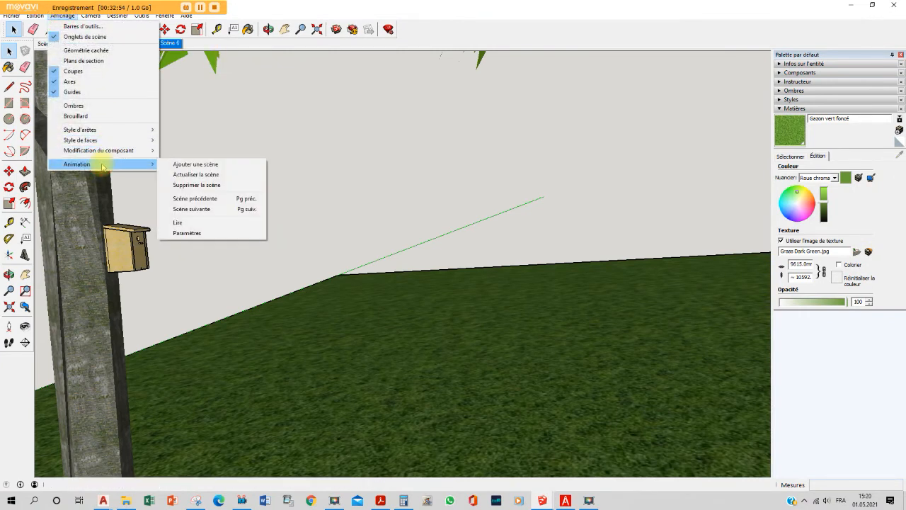
click(191, 233)
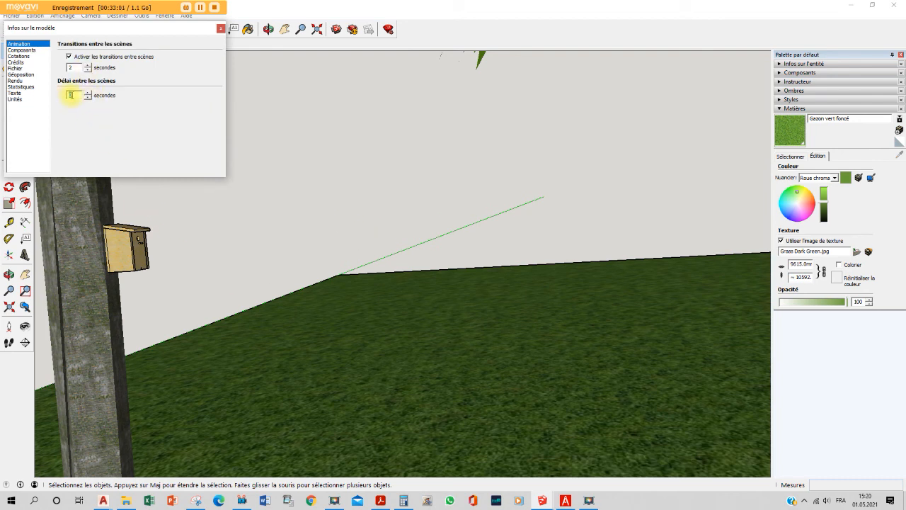
click(221, 29)
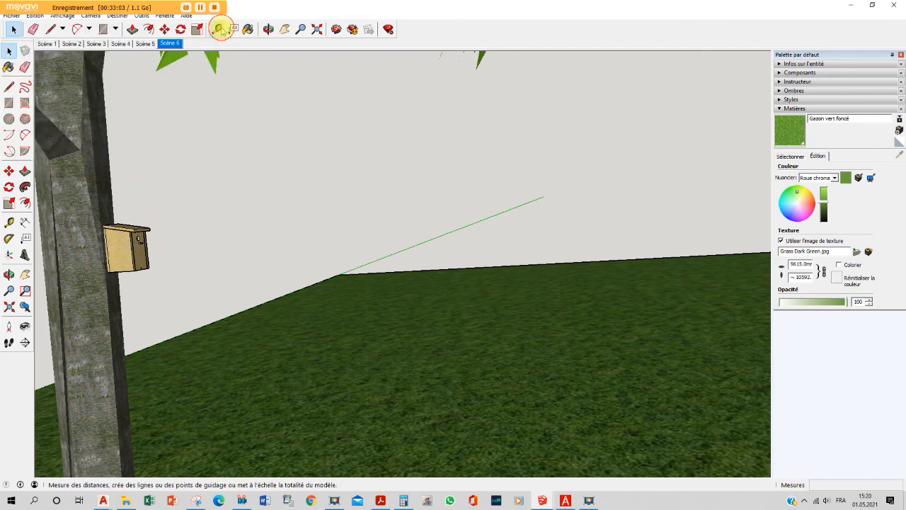
Play the animation through all six scenes and stop it
click(63, 15)
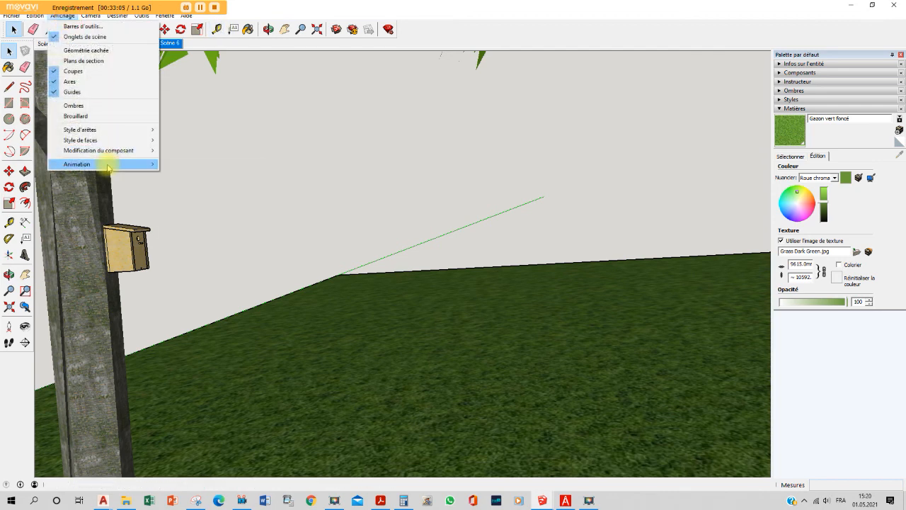
mouse_move(108, 167)
click(216, 223)
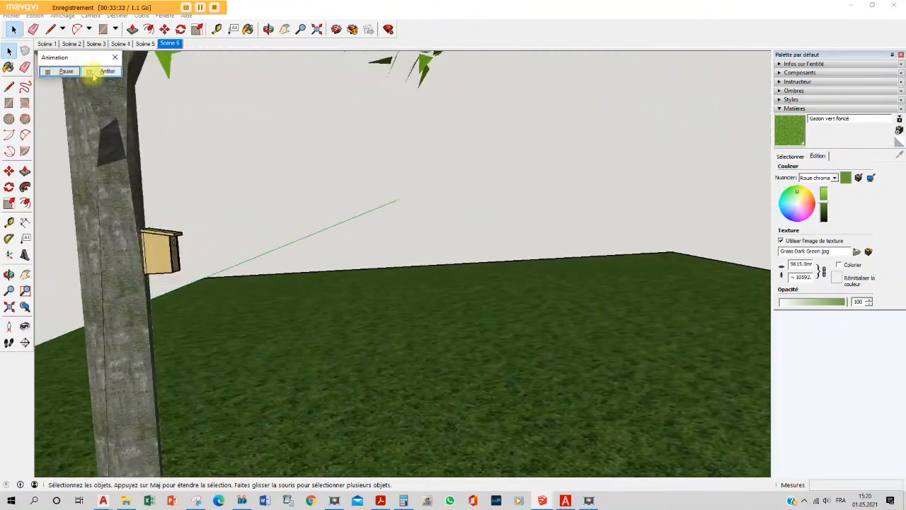
click(116, 73)
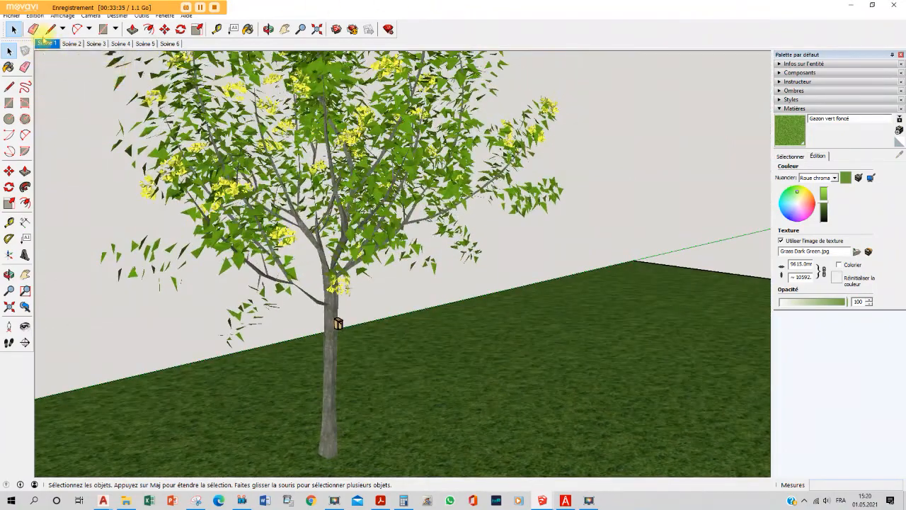
Export the scene animation as an H.264 MP4 video named nichoir in the PDF provisoires folder
click(11, 17)
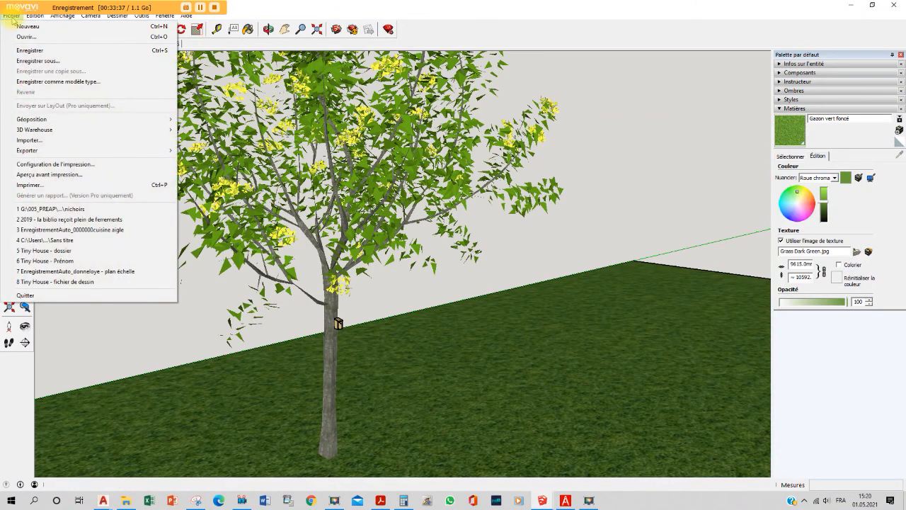
mouse_move(57, 150)
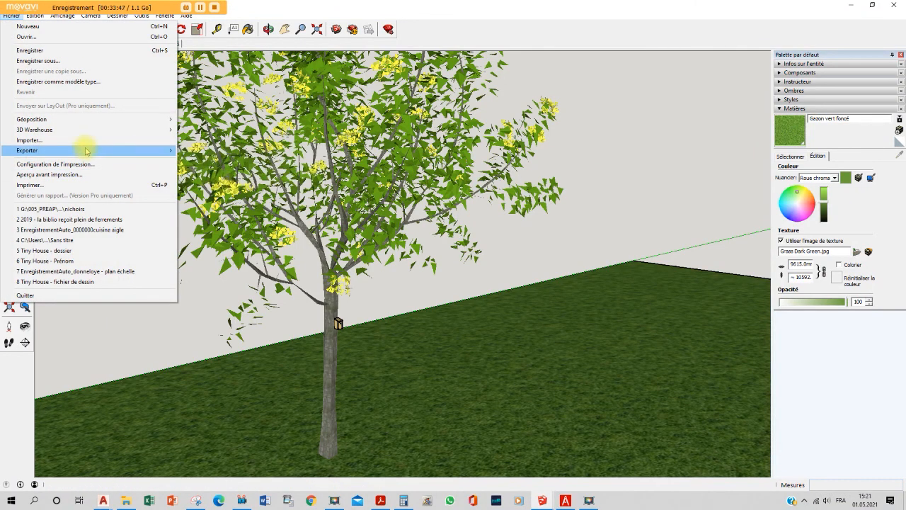
mouse_move(87, 149)
mouse_move(223, 182)
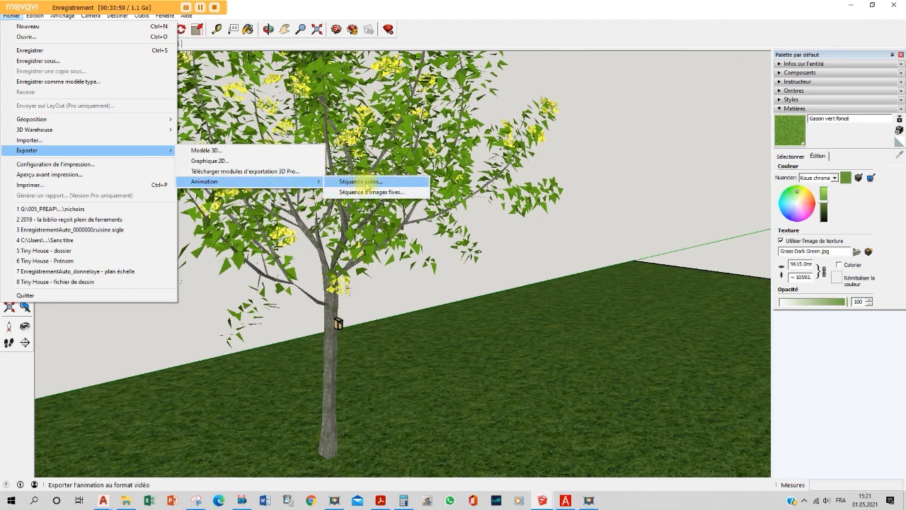
click(366, 183)
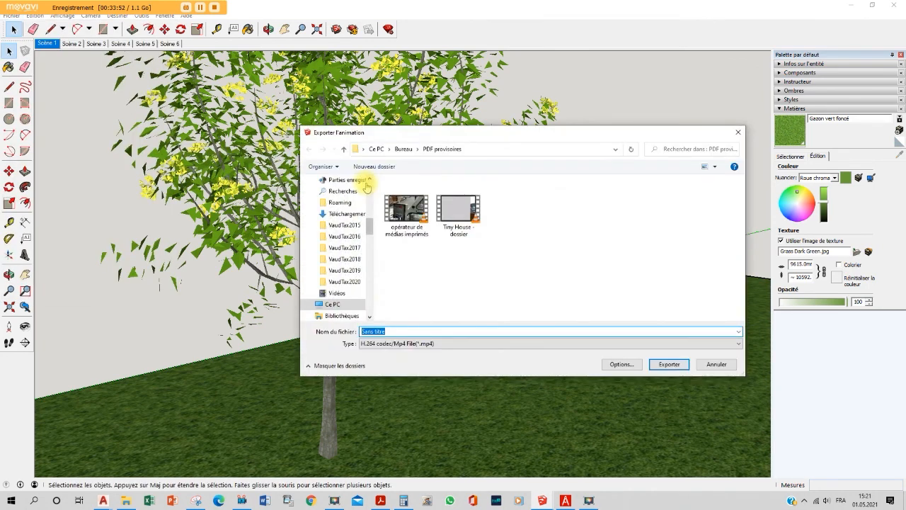
text(nichoir)
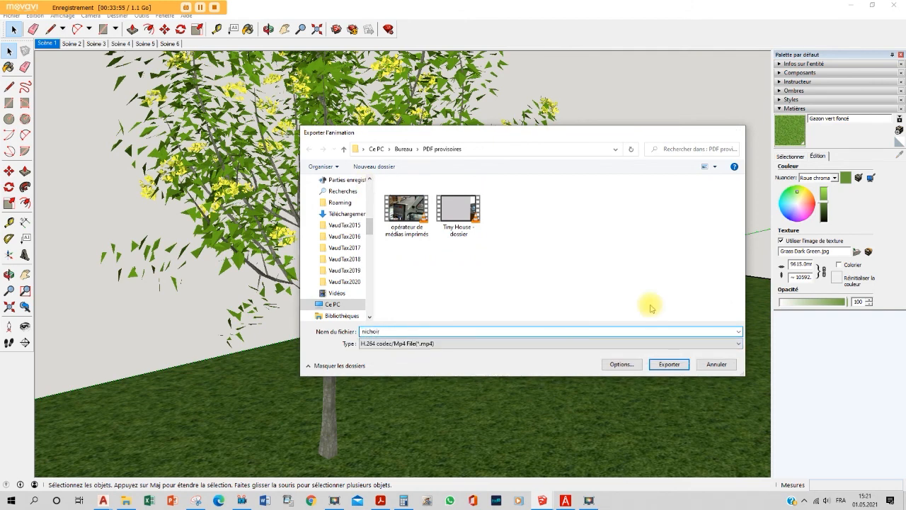
key(Return)
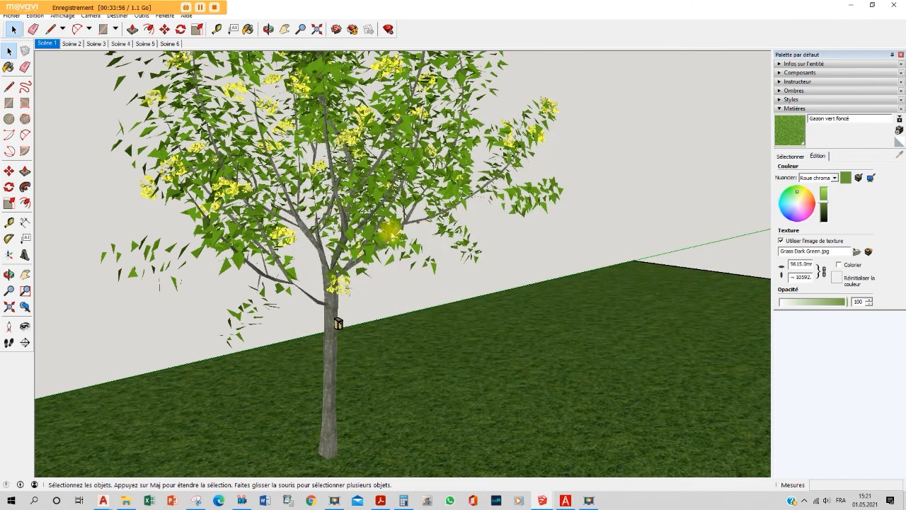